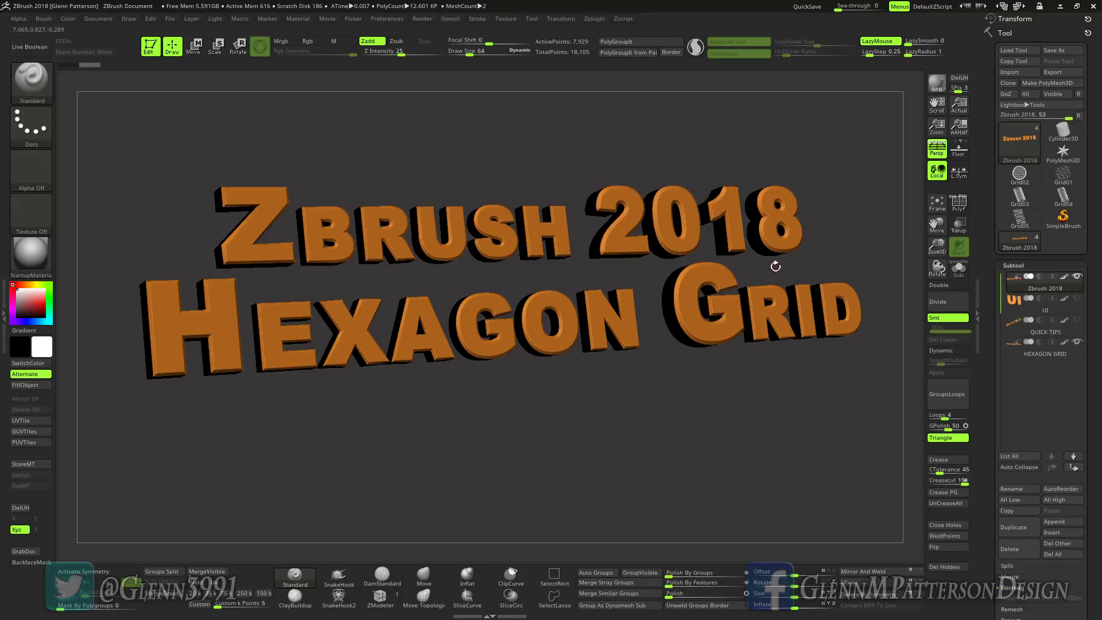
# - Turn off perspective and display the Grid01 hexagon mesh fitted to the view with its polyframe shown
pyautogui.moveTo(1063, 179)
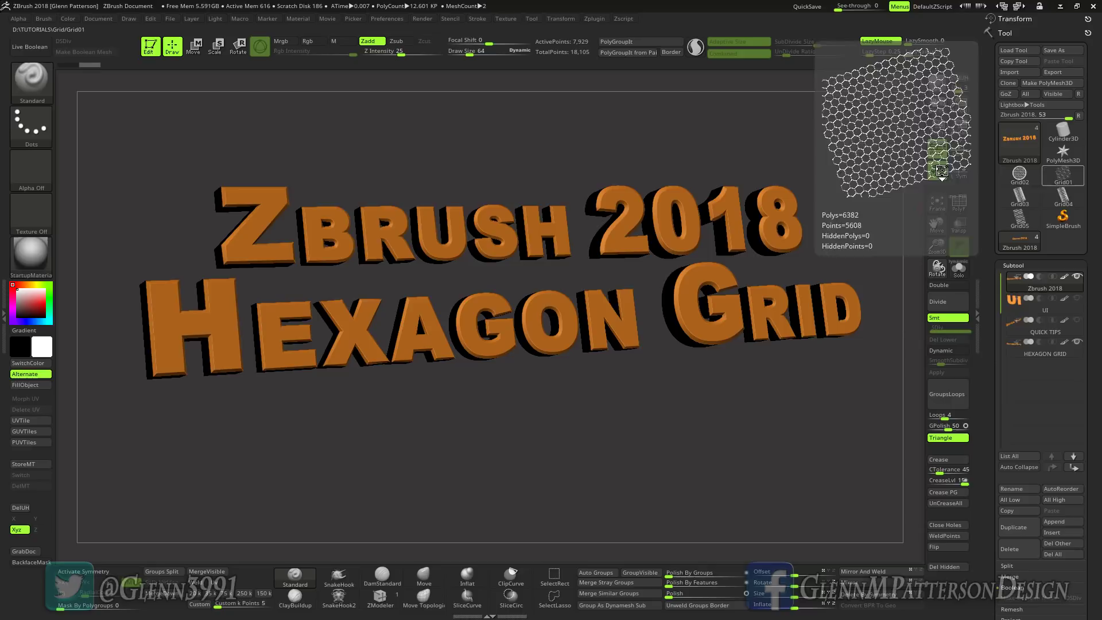
pyautogui.click(936, 150)
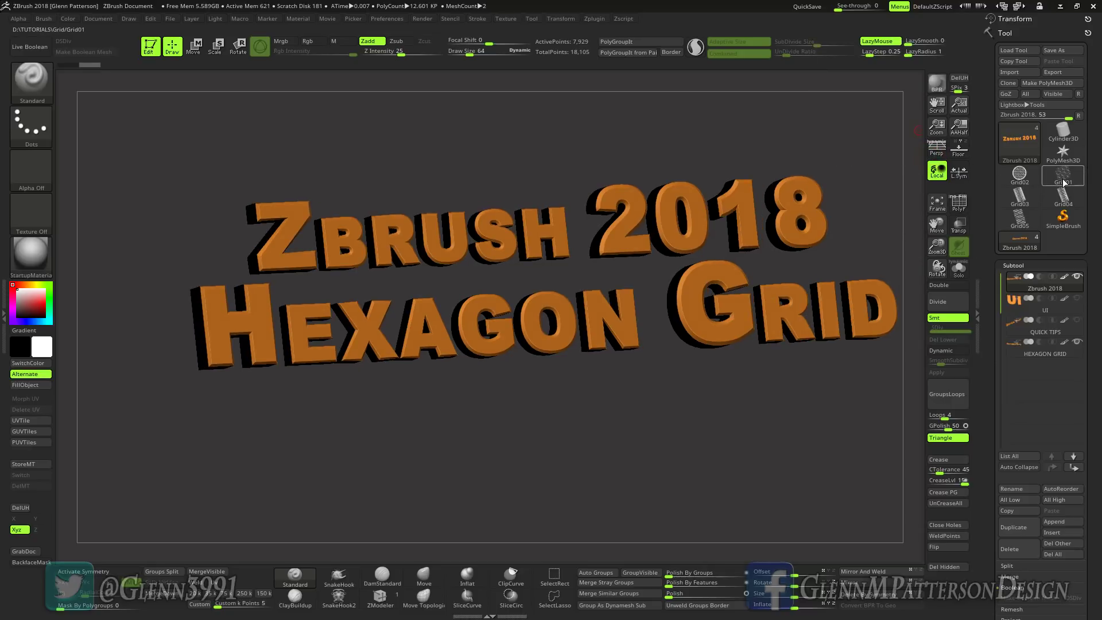
pyautogui.click(1063, 179)
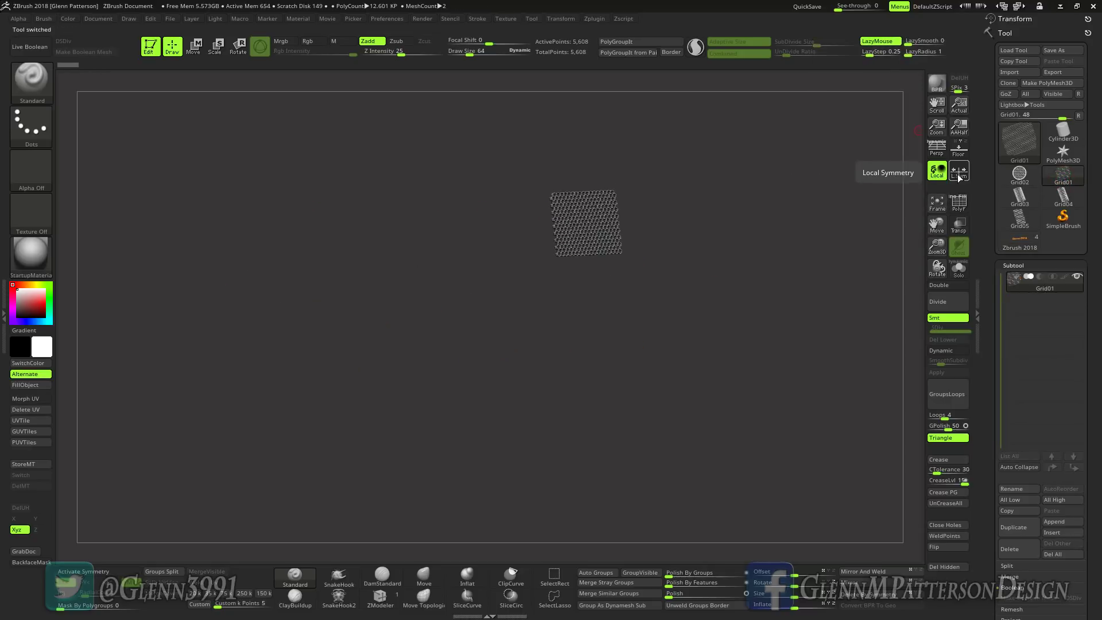
pyautogui.click(938, 205)
pyautogui.moveTo(576, 354); pyautogui.dragTo(643, 276, button='right')
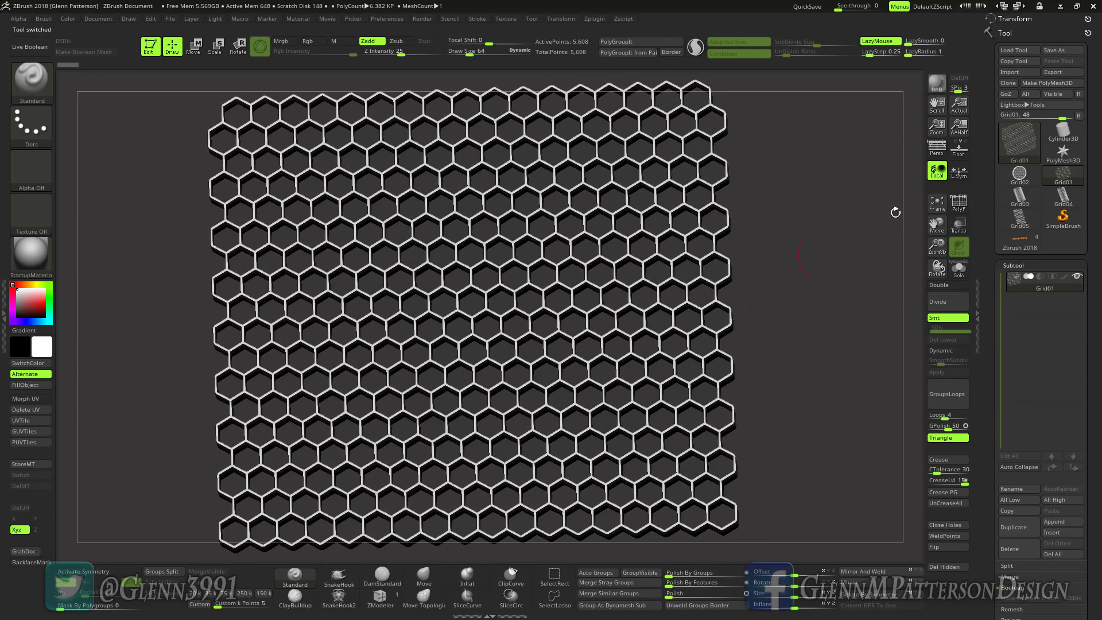
pyautogui.click(959, 202)
pyautogui.moveTo(643, 319); pyautogui.dragTo(918, 209, button='right')
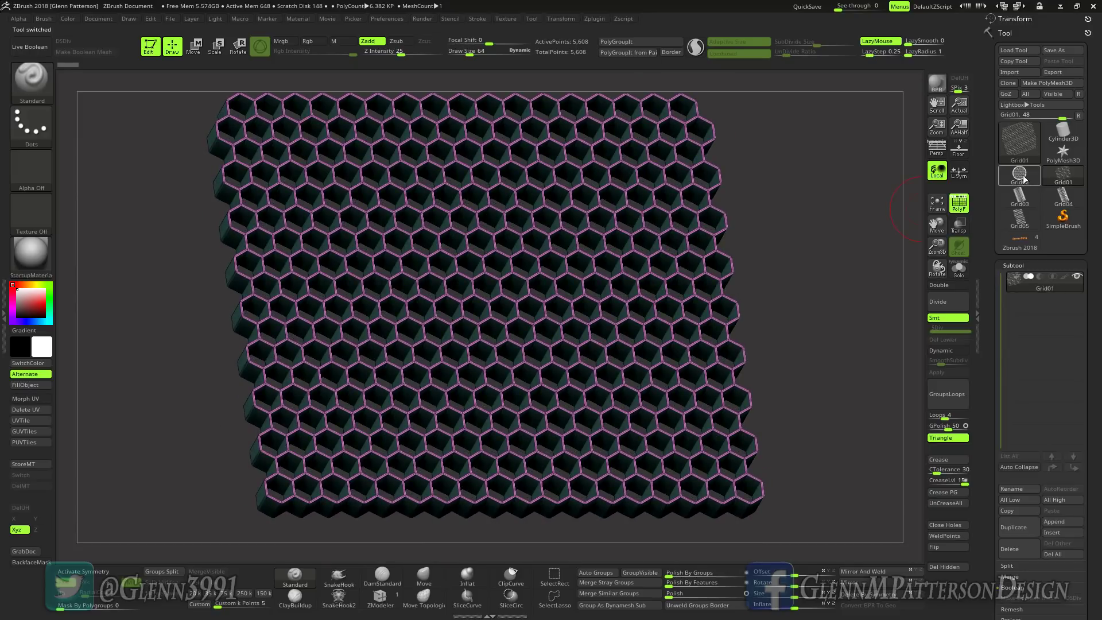
# - Inspect the example meshes Grid02 and Grid03 from several angles
pyautogui.click(1025, 180)
pyautogui.moveTo(639, 315); pyautogui.dragTo(527, 152, button='right')
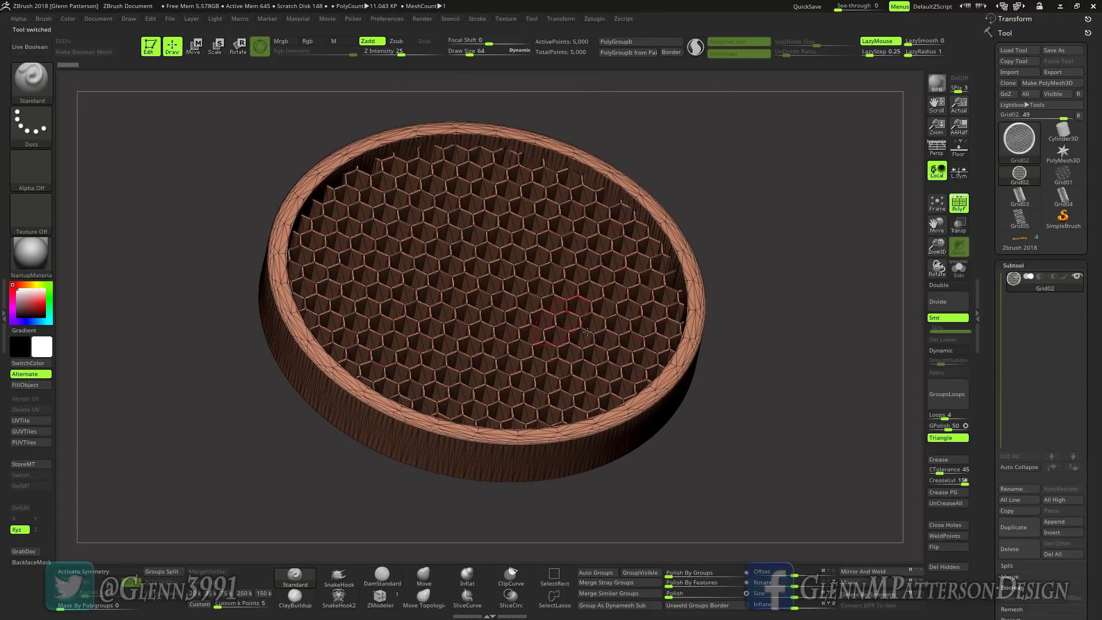
pyautogui.moveTo(586, 336); pyautogui.dragTo(592, 380, button='right')
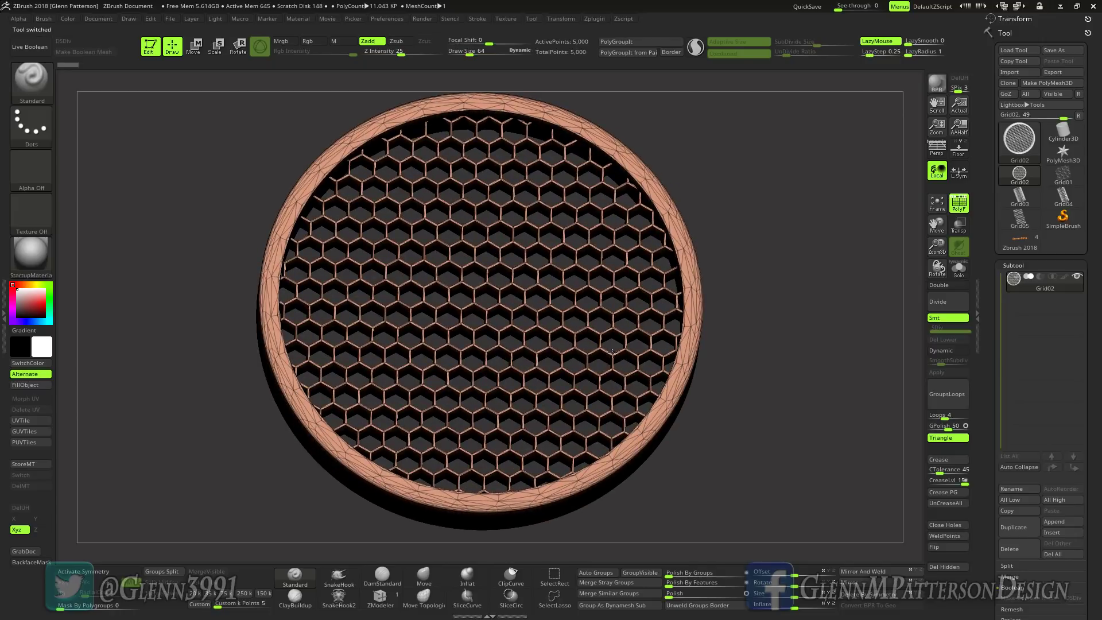
pyautogui.click(1024, 201)
pyautogui.moveTo(588, 363); pyautogui.dragTo(607, 405, button='right')
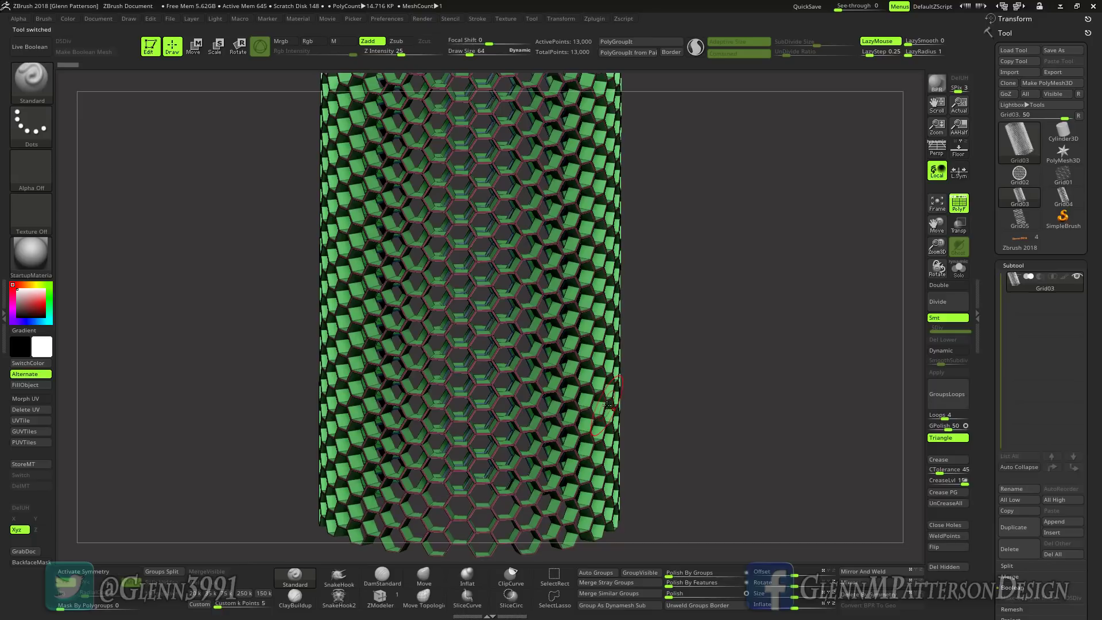
pyautogui.moveTo(594, 404); pyautogui.dragTo(600, 379, button='right')
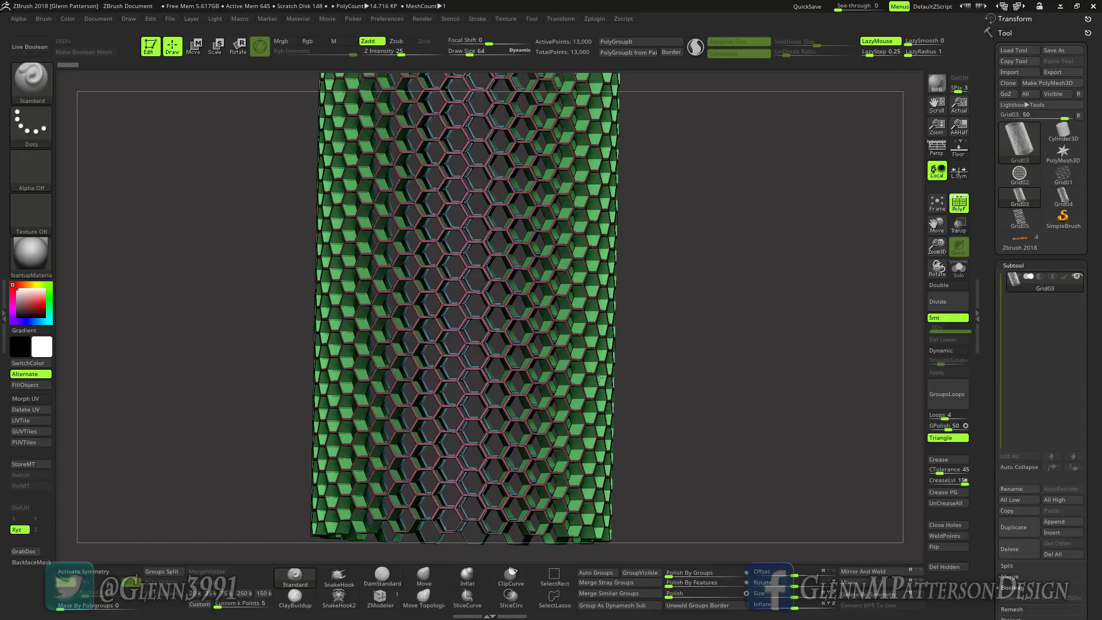
pyautogui.moveTo(599, 378); pyautogui.dragTo(579, 364, button='right')
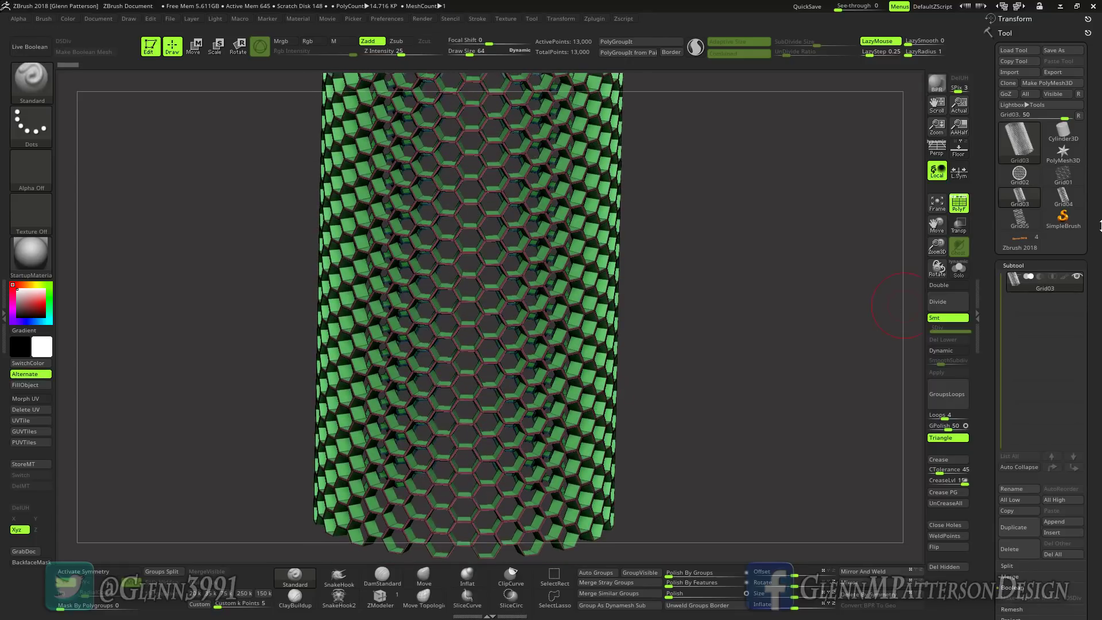
# - Inspect the example mesh Grid04 up close, followed by Grid05
pyautogui.click(1063, 197)
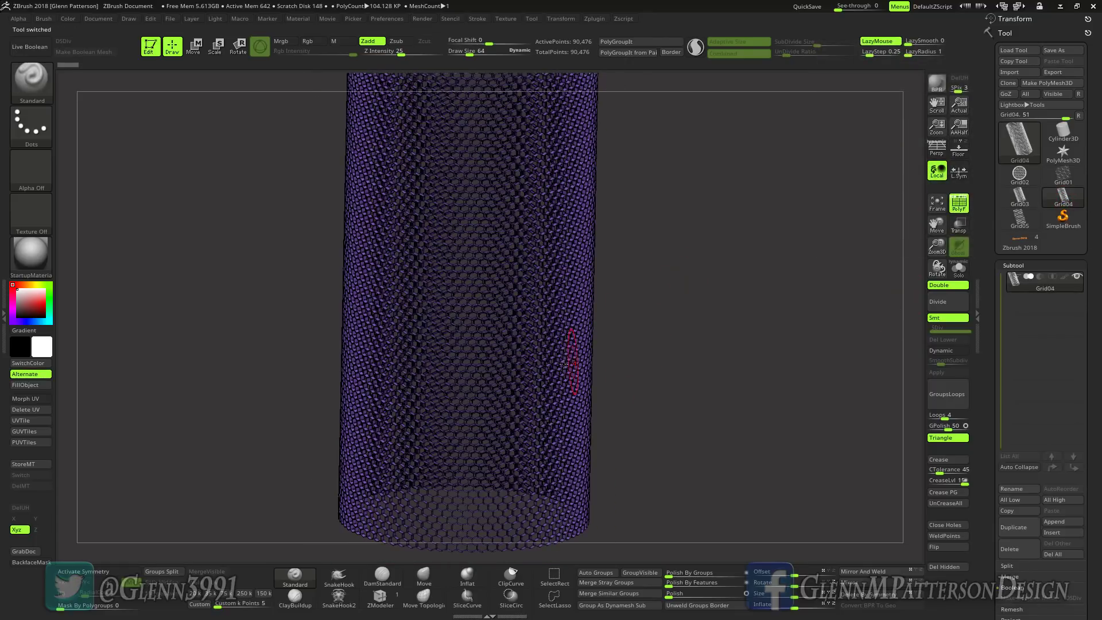
pyautogui.moveTo(564, 363); pyautogui.dragTo(586, 318, button='right')
pyautogui.moveTo(935, 250); pyautogui.dragTo(937, 419)
pyautogui.moveTo(581, 328); pyautogui.dragTo(764, 227, button='right')
pyautogui.click(1019, 220)
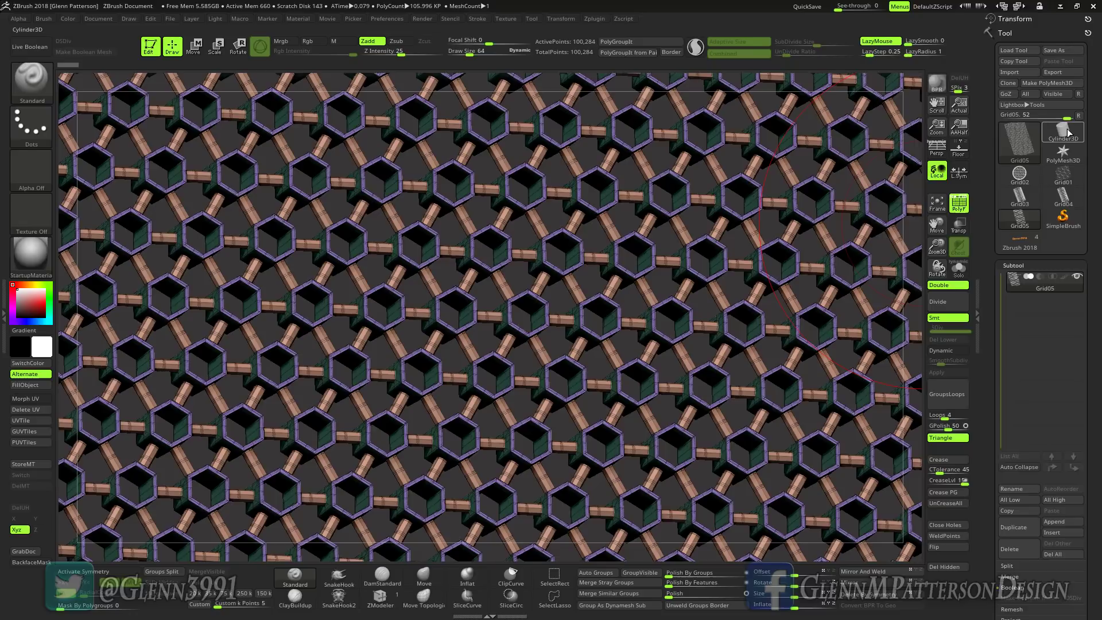
# - Switch to the Cylinder3D primitive and fit it to the view
pyautogui.moveTo(1068, 133)
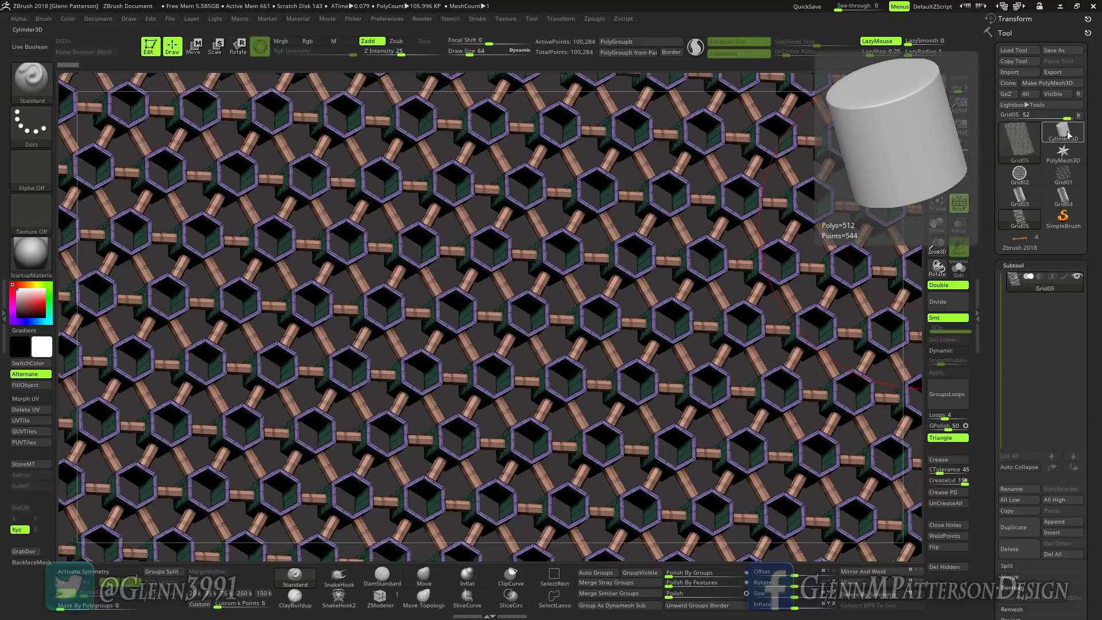
pyautogui.click(1067, 134)
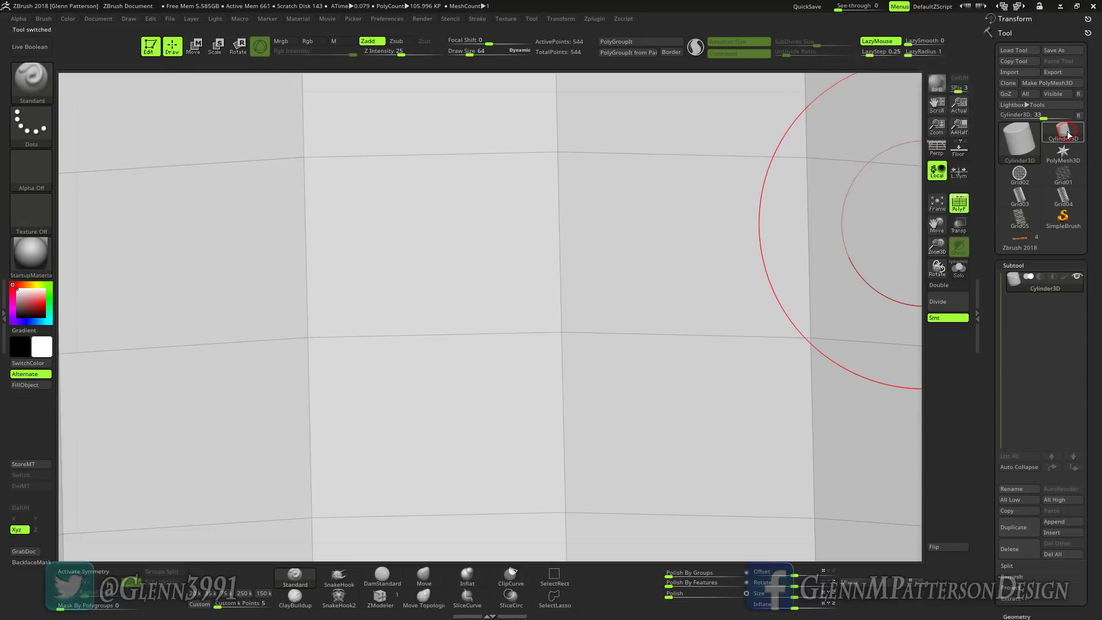
pyautogui.click(936, 204)
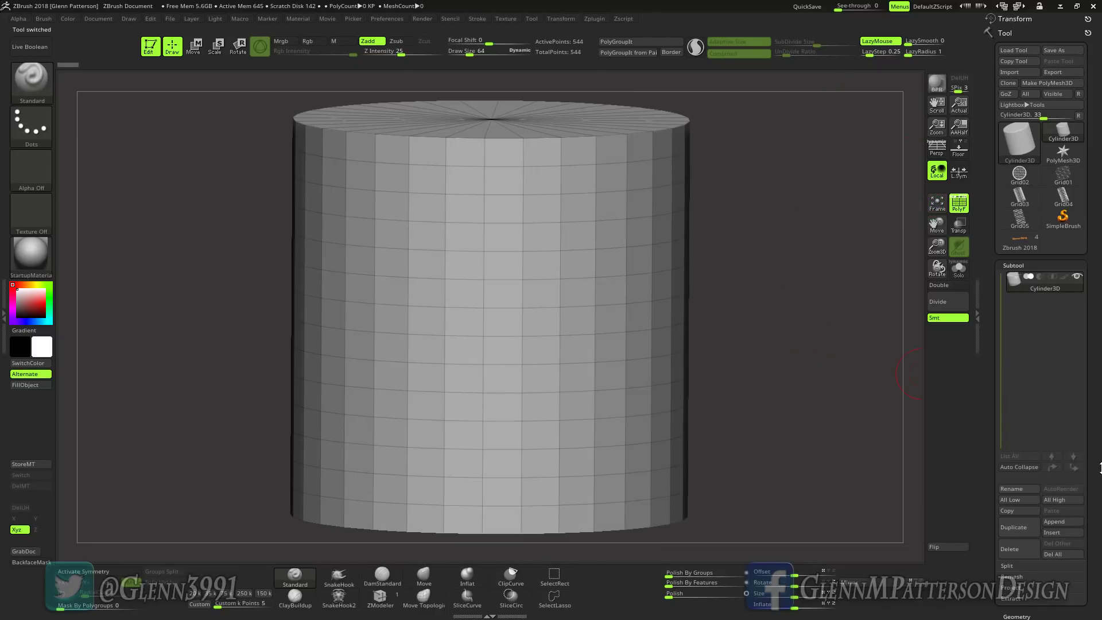
# - Initialize the cylinder with 6 horizontal subdivisions and align it to the Z axis
pyautogui.scroll(-5, 1096, 474)
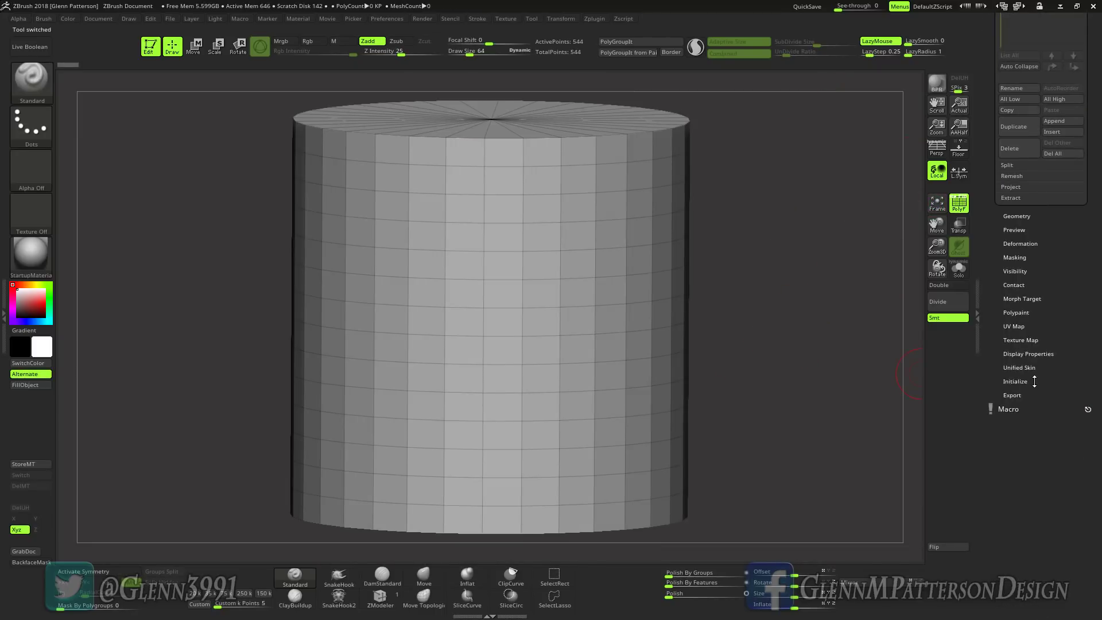
pyautogui.click(1013, 381)
pyautogui.scroll(2, 1044, 402)
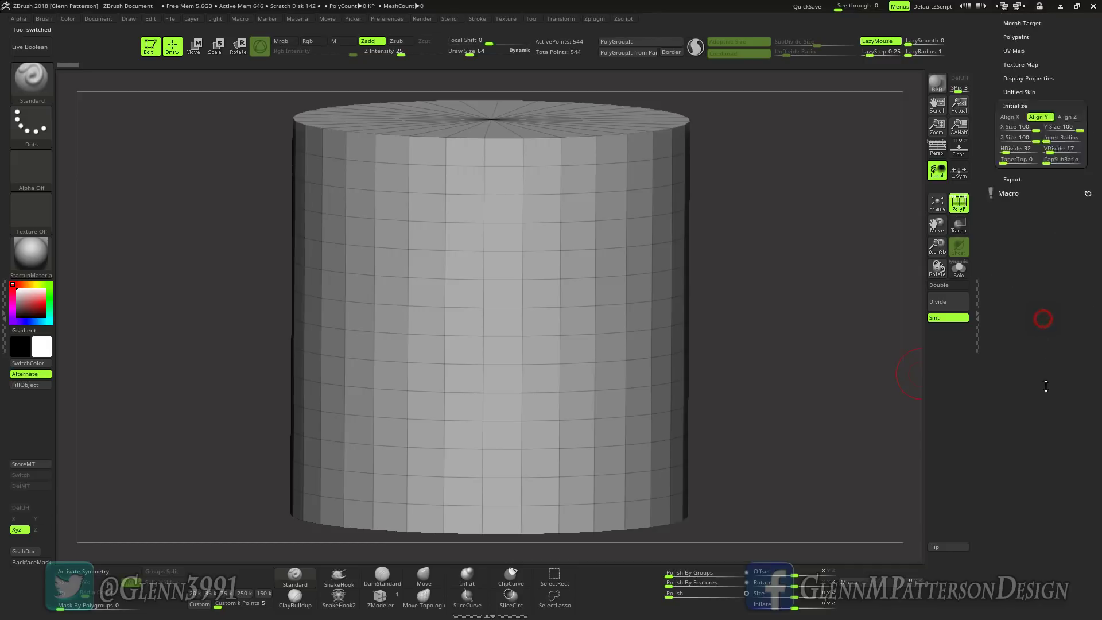
pyautogui.click(1021, 342)
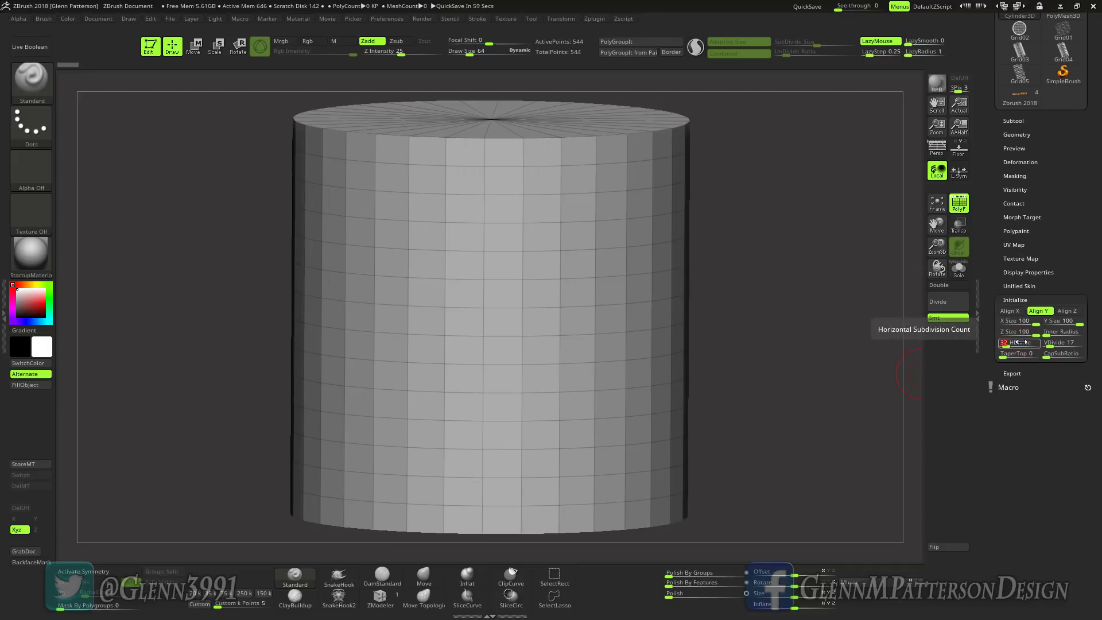
pyautogui.press('Return')
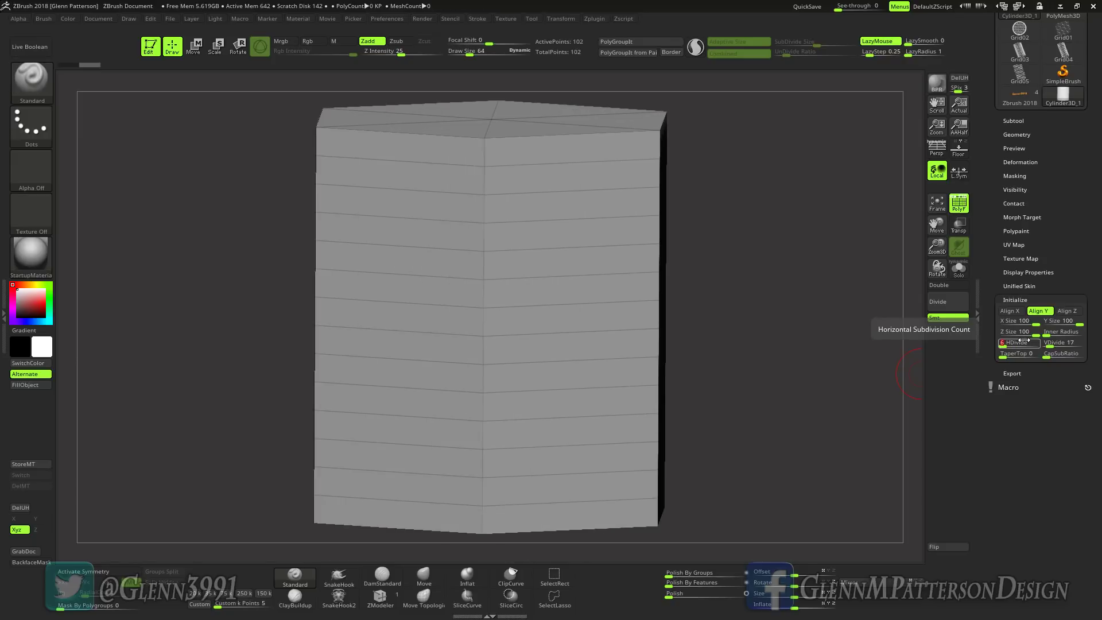
pyautogui.click(1067, 312)
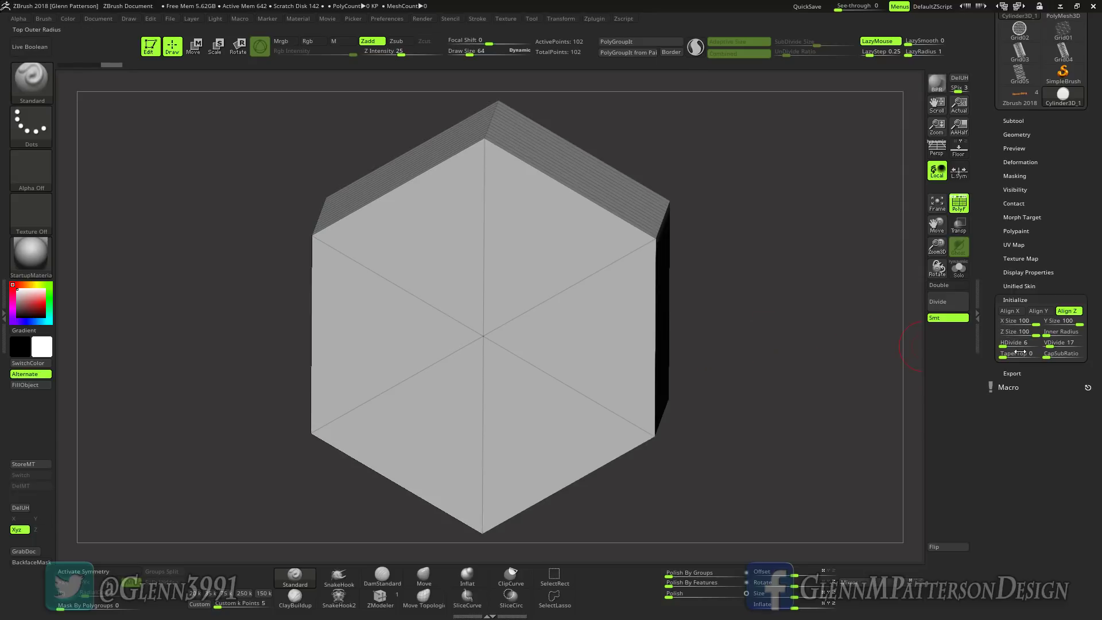
# - Set the hexagonal cylinder's vertical subdivision count to 3 and its inner radius to 90
pyautogui.click(1051, 344)
pyautogui.write('3')
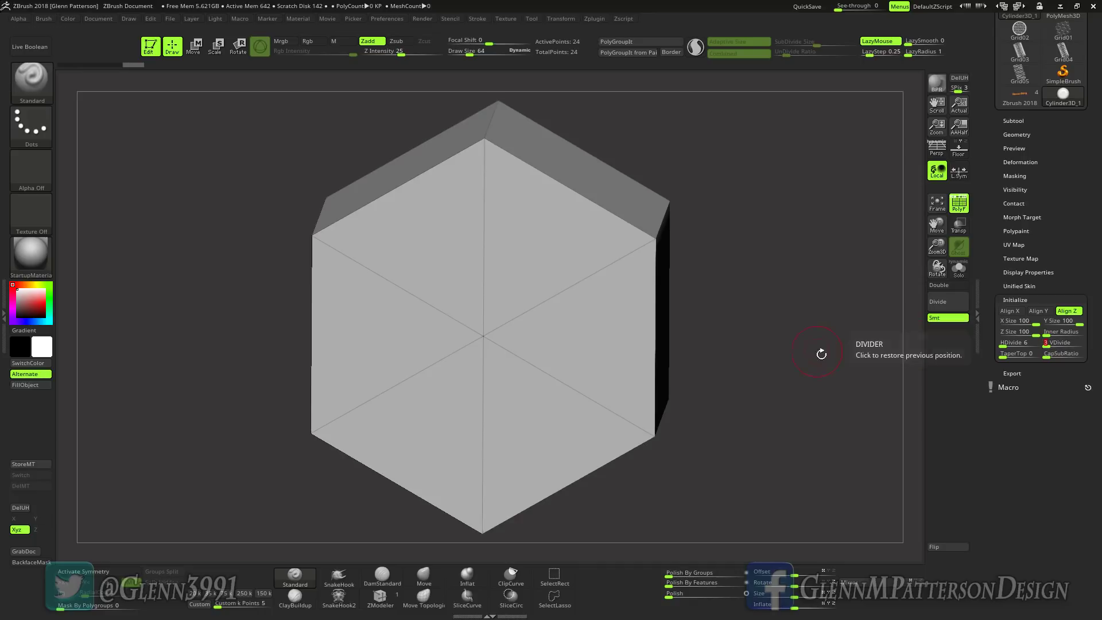
pyautogui.moveTo(824, 352)
pyautogui.mouseDown()
pyautogui.moveTo(814, 373)
pyautogui.moveTo(748, 378)
pyautogui.moveTo(817, 355)
pyautogui.moveTo(800, 382)
pyautogui.moveTo(817, 364)
pyautogui.mouseUp()
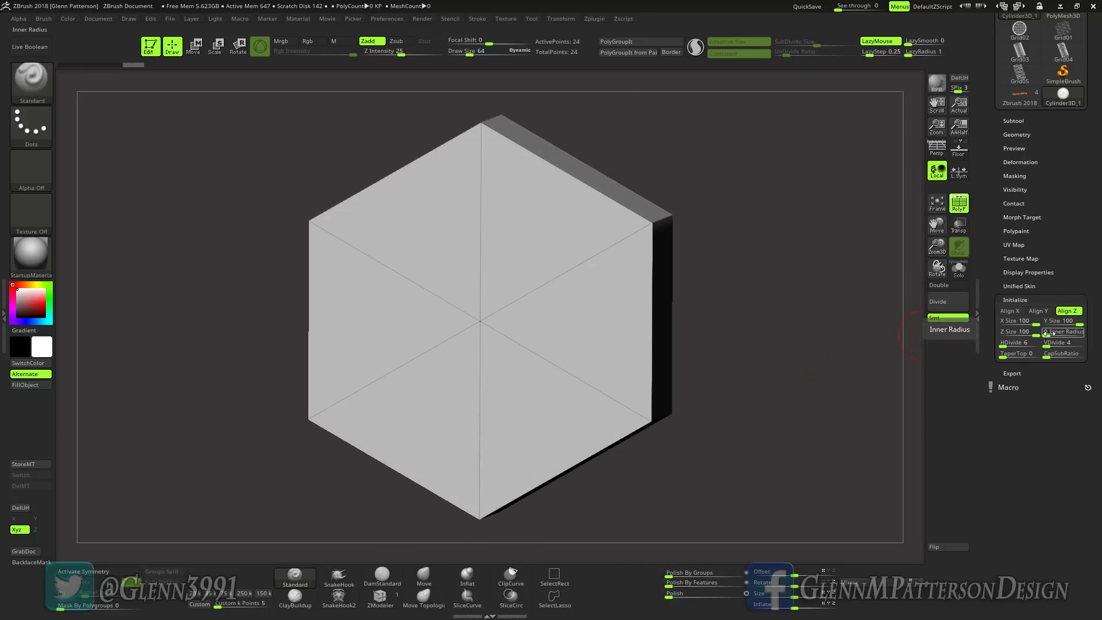
pyautogui.moveTo(1045, 333); pyautogui.dragTo(1063, 335)
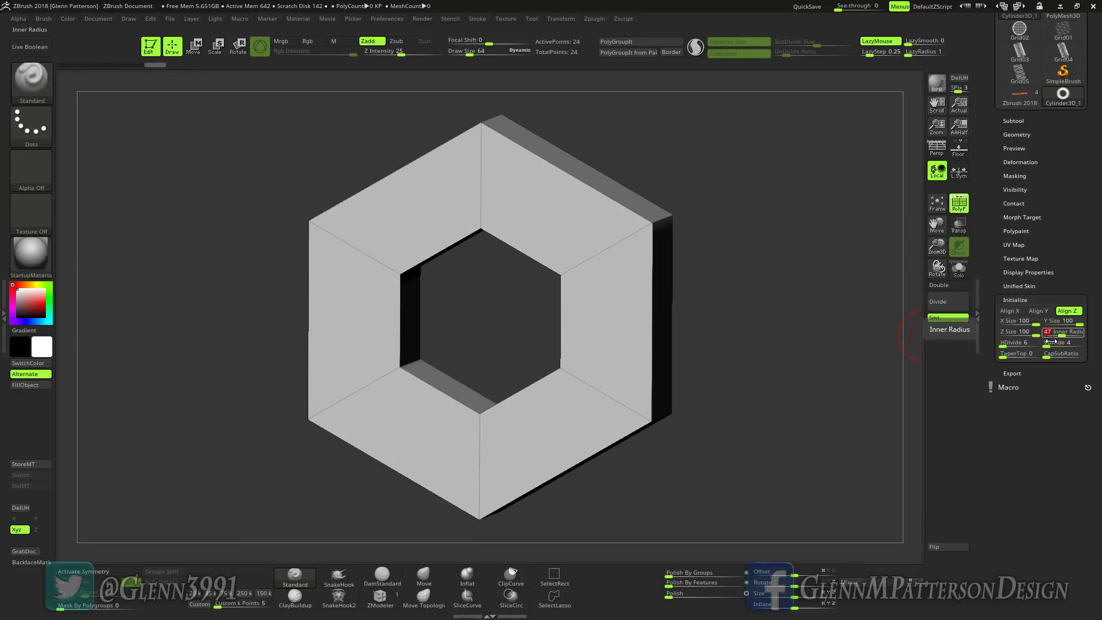
pyautogui.press('Return')
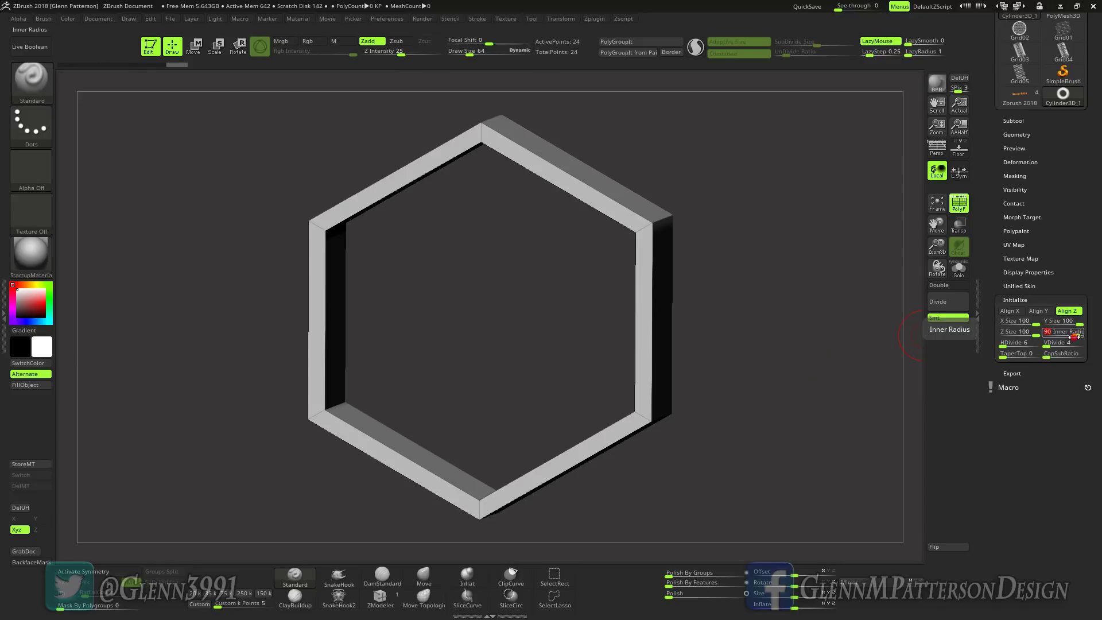
pyautogui.moveTo(1069, 334)
pyautogui.mouseDown()
pyautogui.moveTo(1082, 333)
pyautogui.moveTo(1069, 333)
pyautogui.mouseUp()
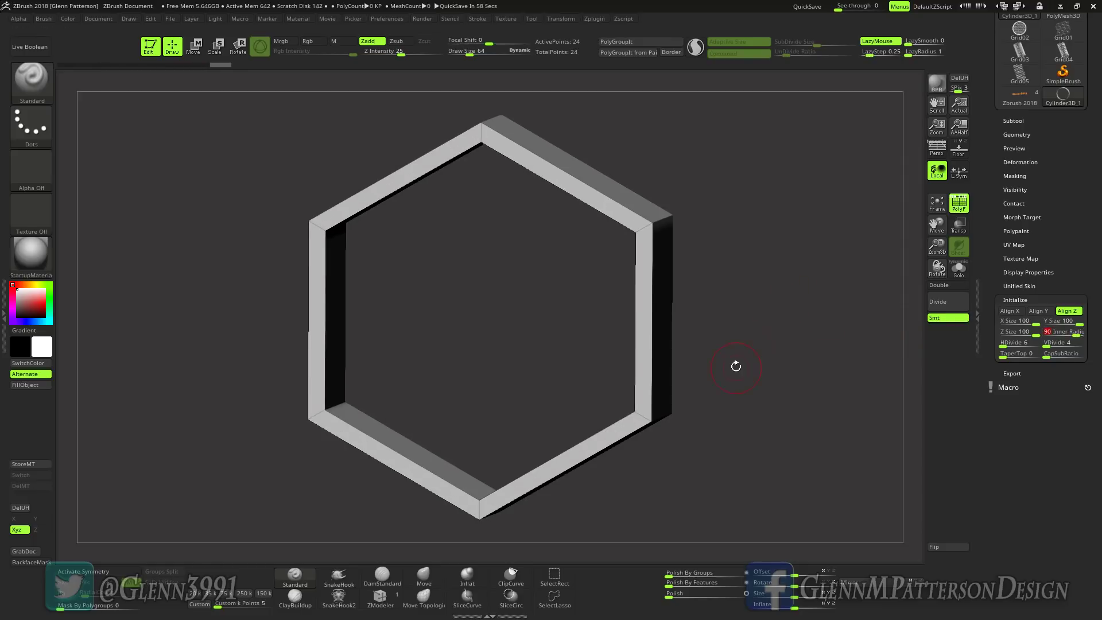
# - Face the hexagonal ring straight on and convert it to a PolyMesh3D
pyautogui.moveTo(733, 364); pyautogui.dragTo(744, 375)
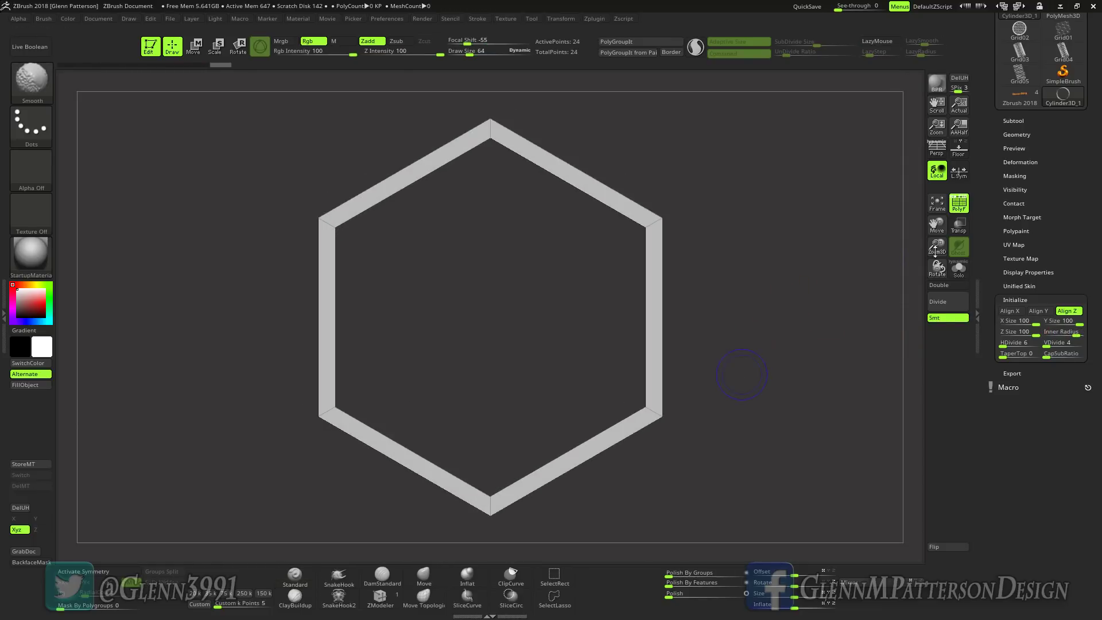
pyautogui.moveTo(1073, 178); pyautogui.dragTo(1070, 301)
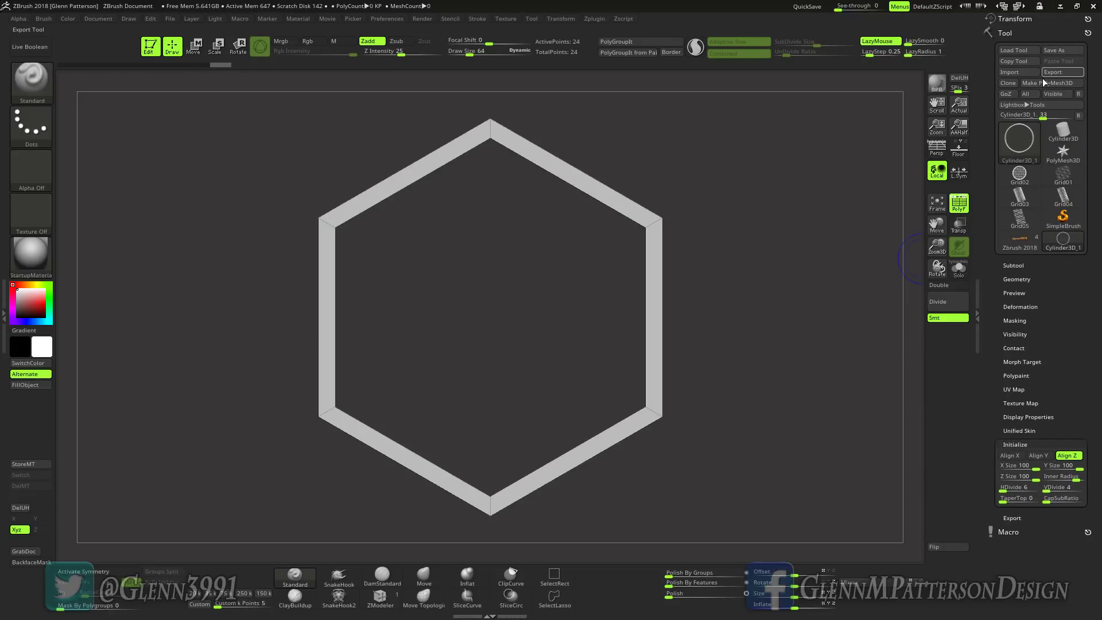
pyautogui.click(1042, 82)
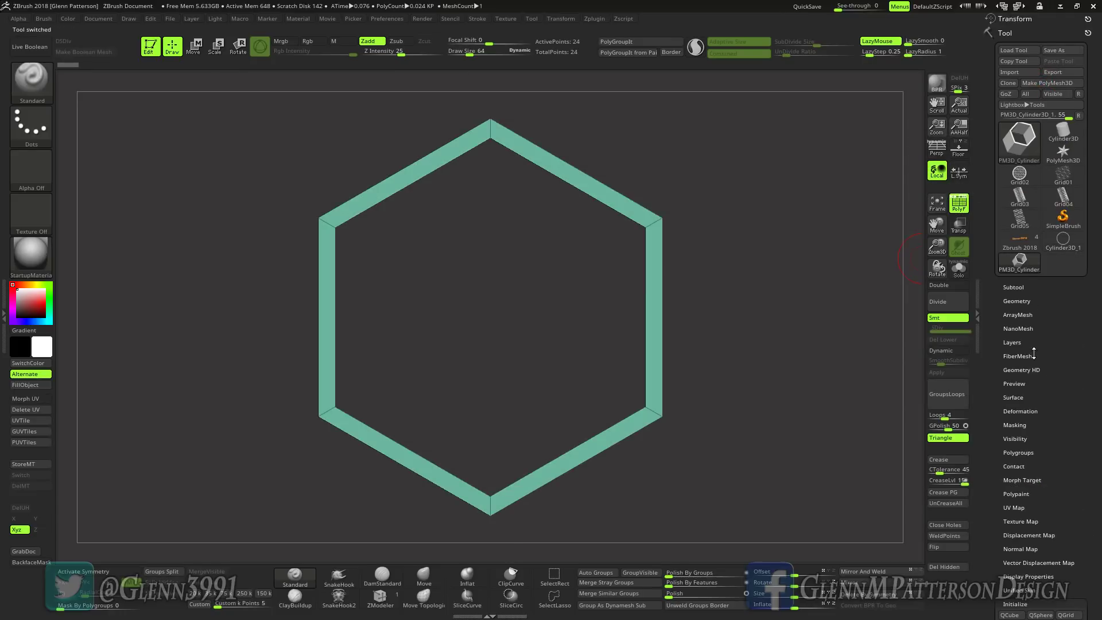
# - Load the HexagonGRID array preset onto the hexagon ring and fit the whole array to the view
pyautogui.click(1012, 314)
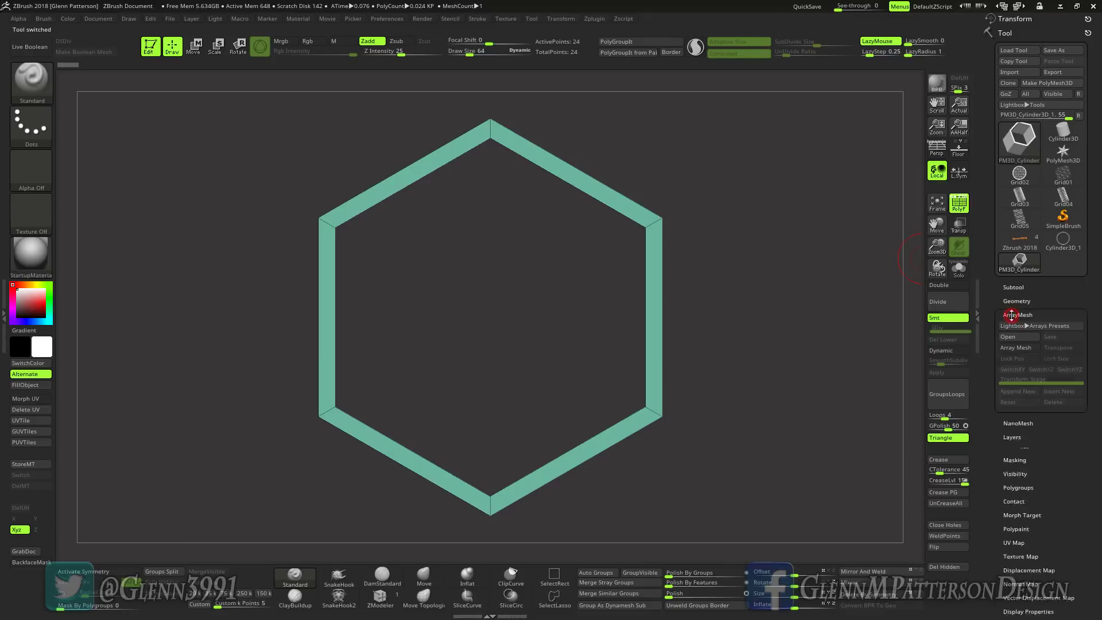
pyautogui.click(1014, 338)
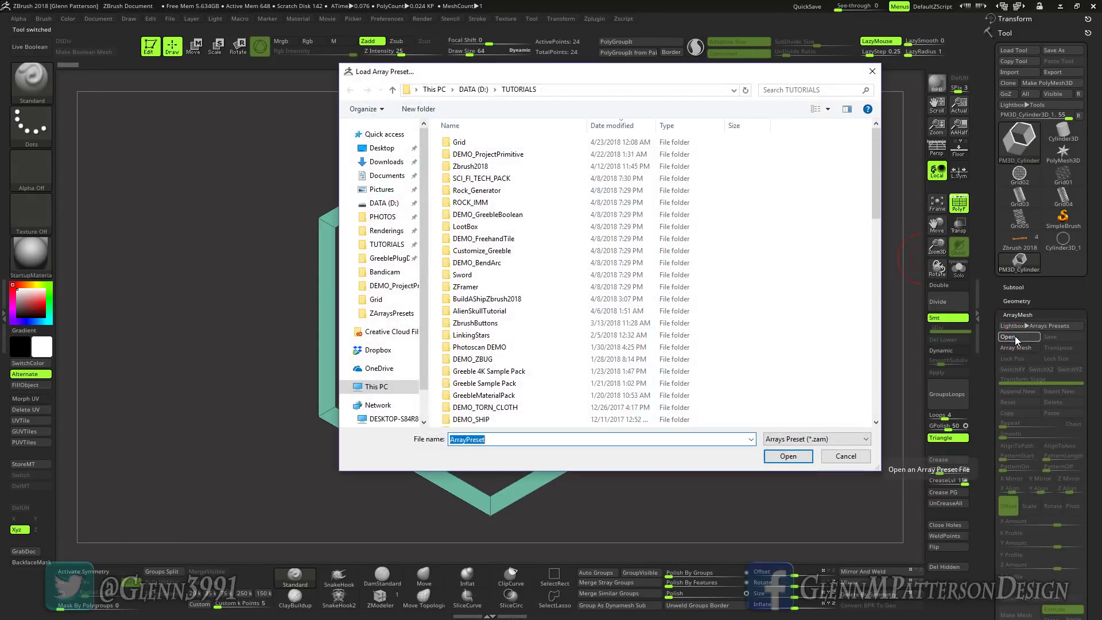
pyautogui.click(381, 134)
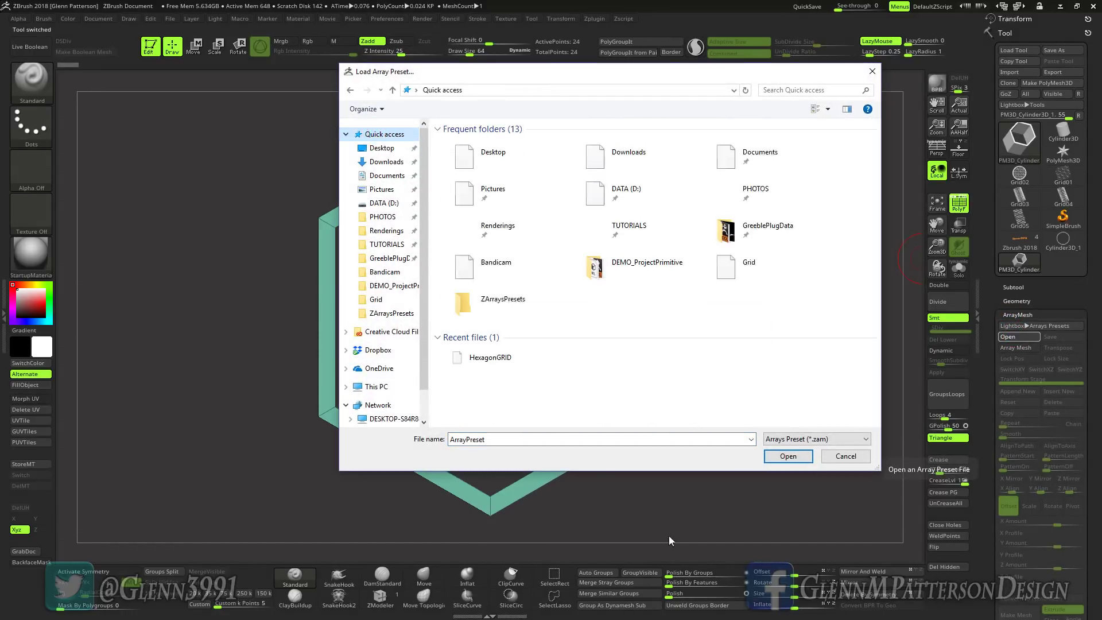
pyautogui.doubleClick(459, 358)
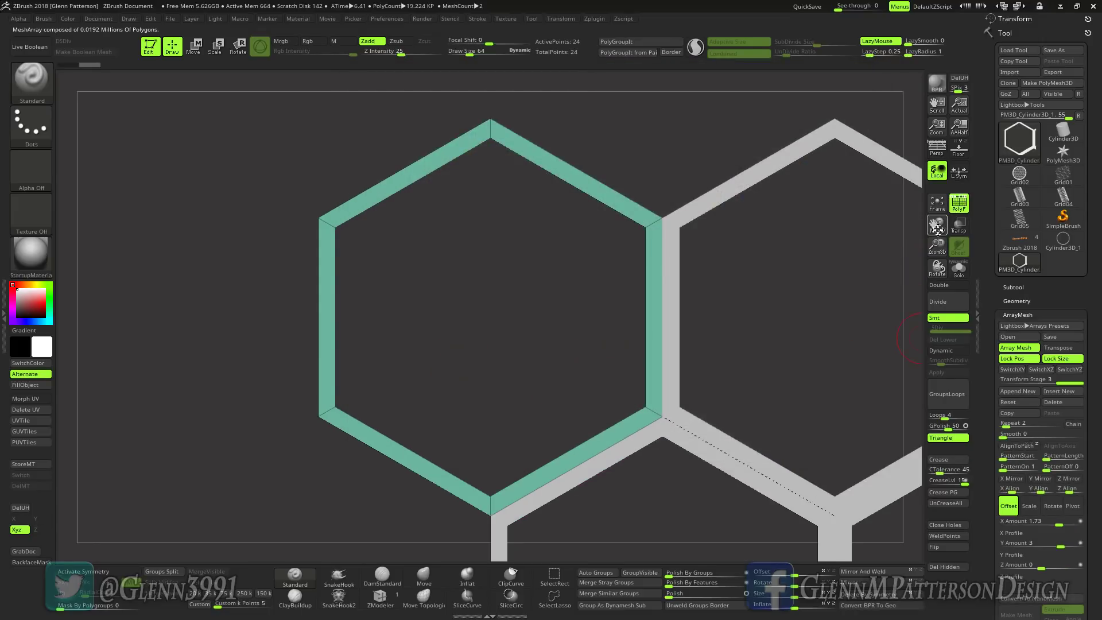
pyautogui.moveTo(936, 226); pyautogui.dragTo(833, 227)
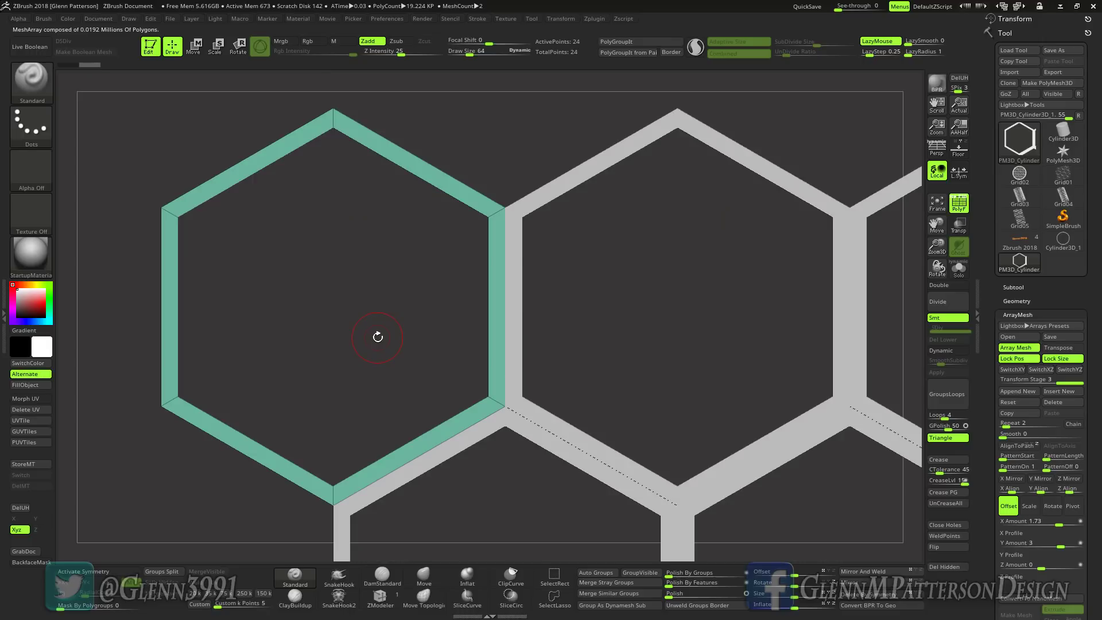
pyautogui.click(937, 203)
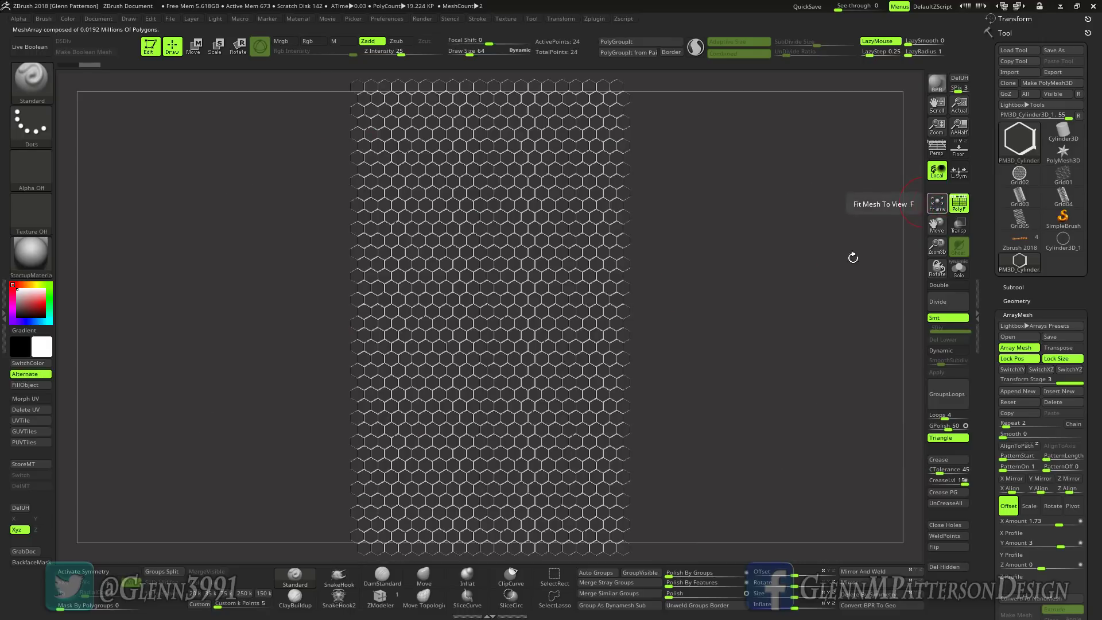
pyautogui.moveTo(704, 412)
pyautogui.mouseDown()
pyautogui.moveTo(698, 379)
pyautogui.moveTo(740, 376)
pyautogui.moveTo(727, 412)
pyautogui.moveTo(703, 405)
pyautogui.mouseUp()
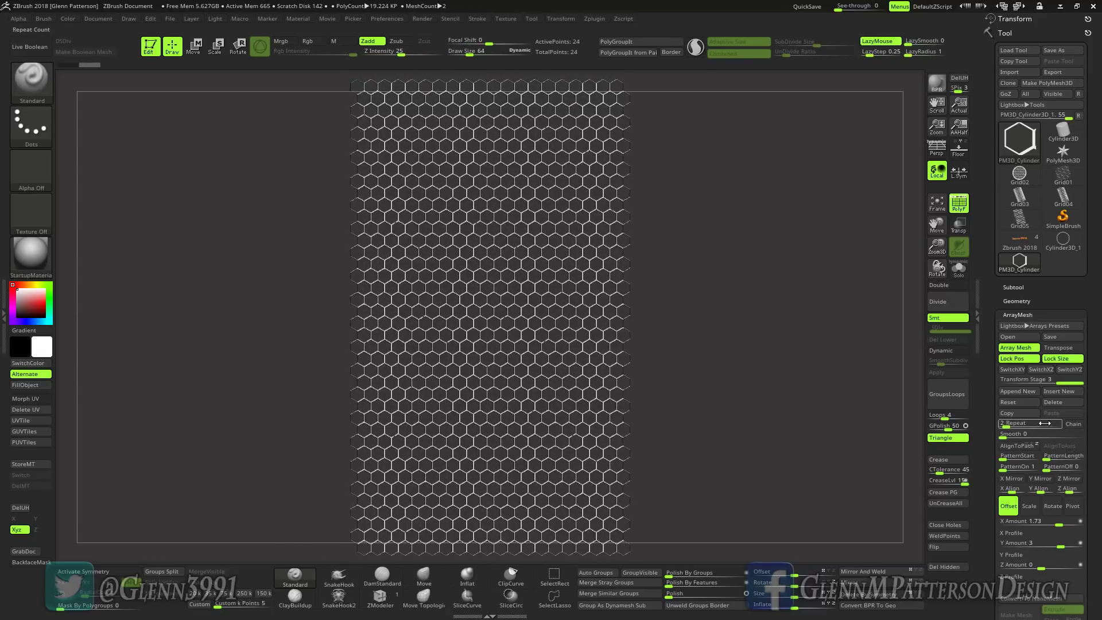
# - Set the array's first transform stage to 40 repeats with an X amount of 40, and review stages 2 and 3
pyautogui.moveTo(1071, 380); pyautogui.dragTo(1009, 380)
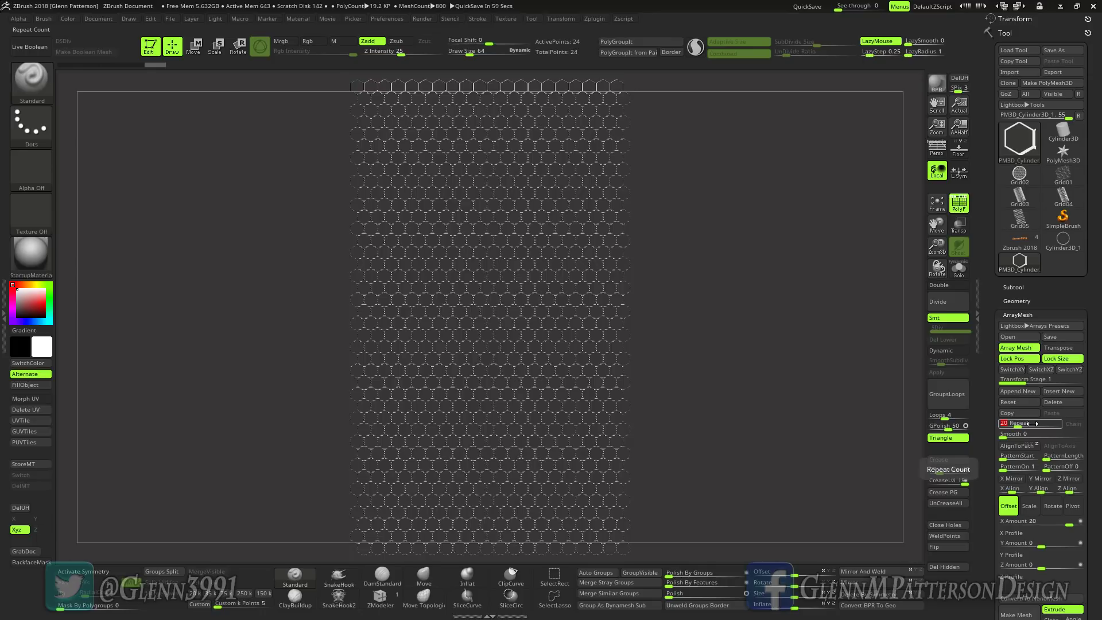
pyautogui.press('Return')
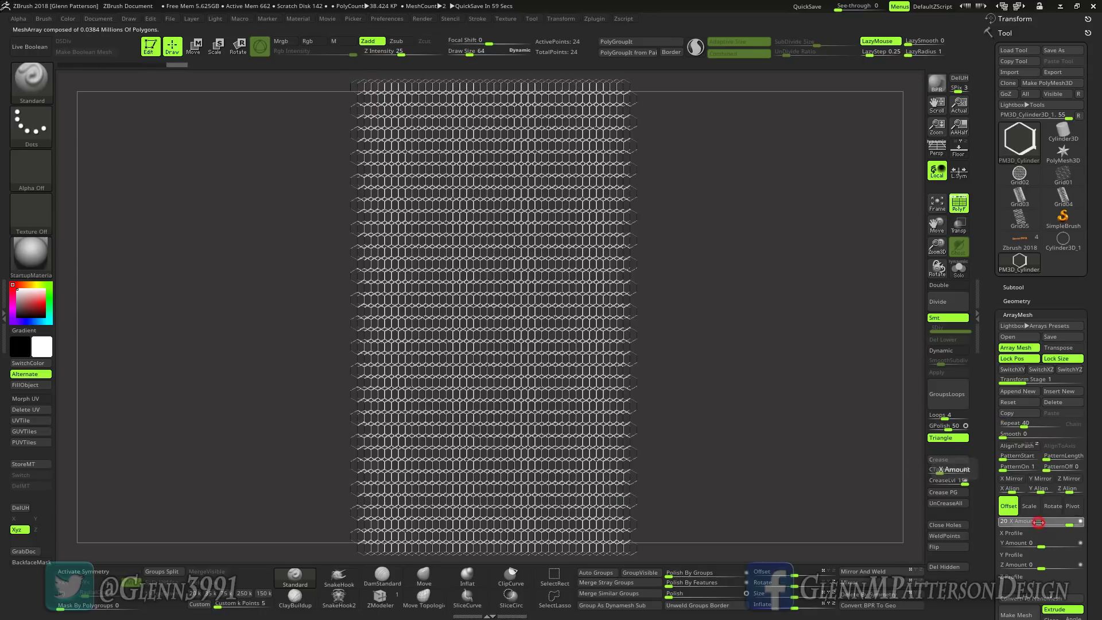
pyautogui.moveTo(1039, 522); pyautogui.dragTo(1039, 521)
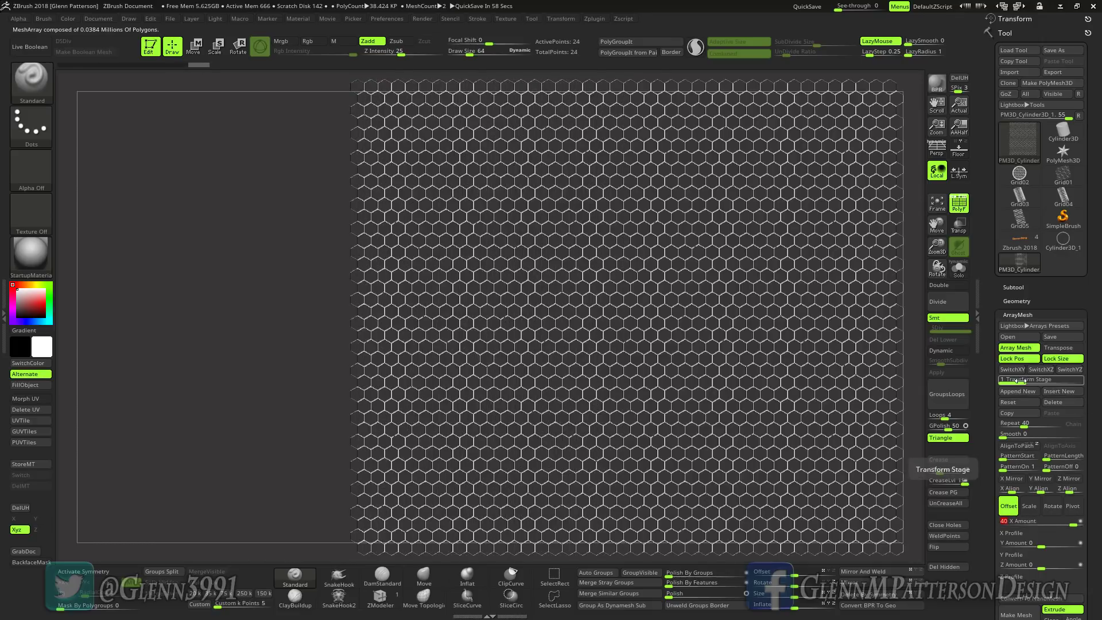
pyautogui.moveTo(1016, 381); pyautogui.dragTo(1032, 382)
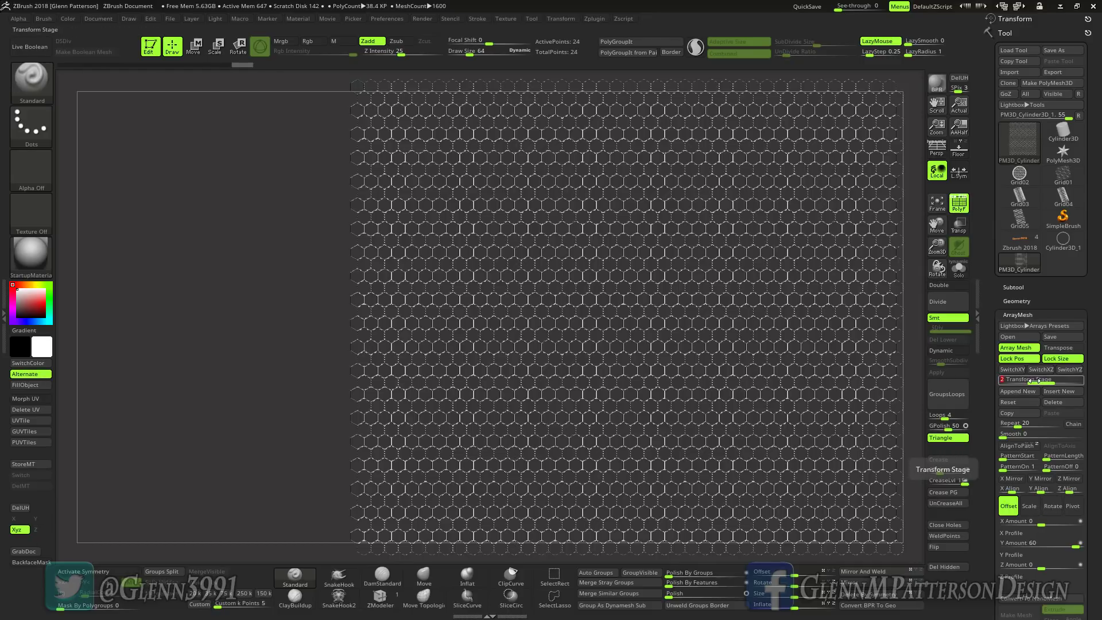
pyautogui.moveTo(1030, 381); pyautogui.dragTo(1061, 382)
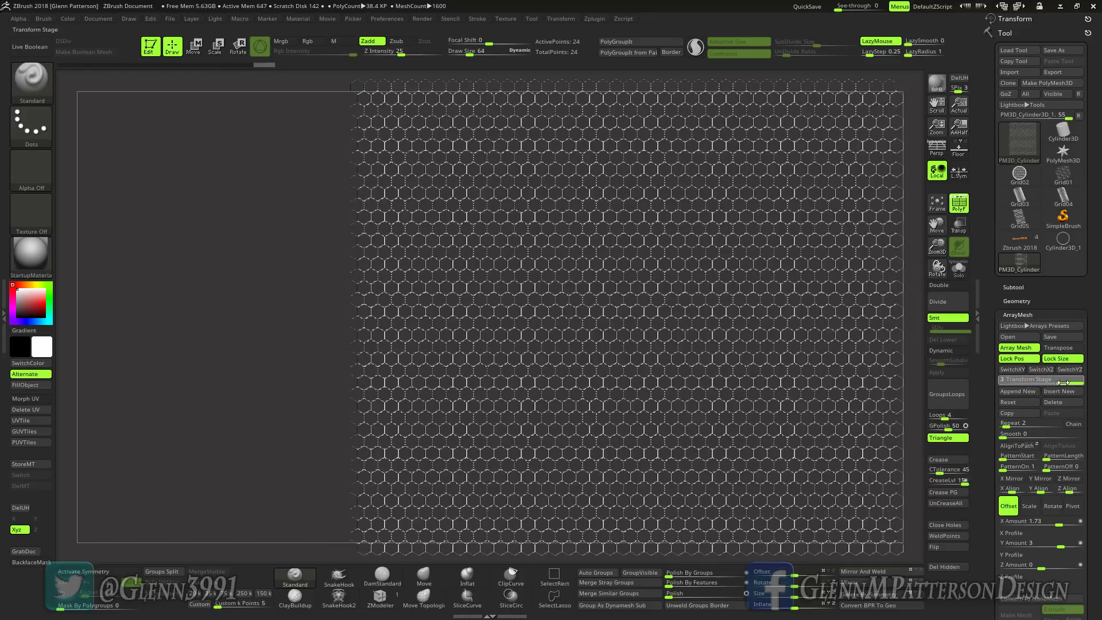
pyautogui.moveTo(1028, 383); pyautogui.dragTo(759, 264)
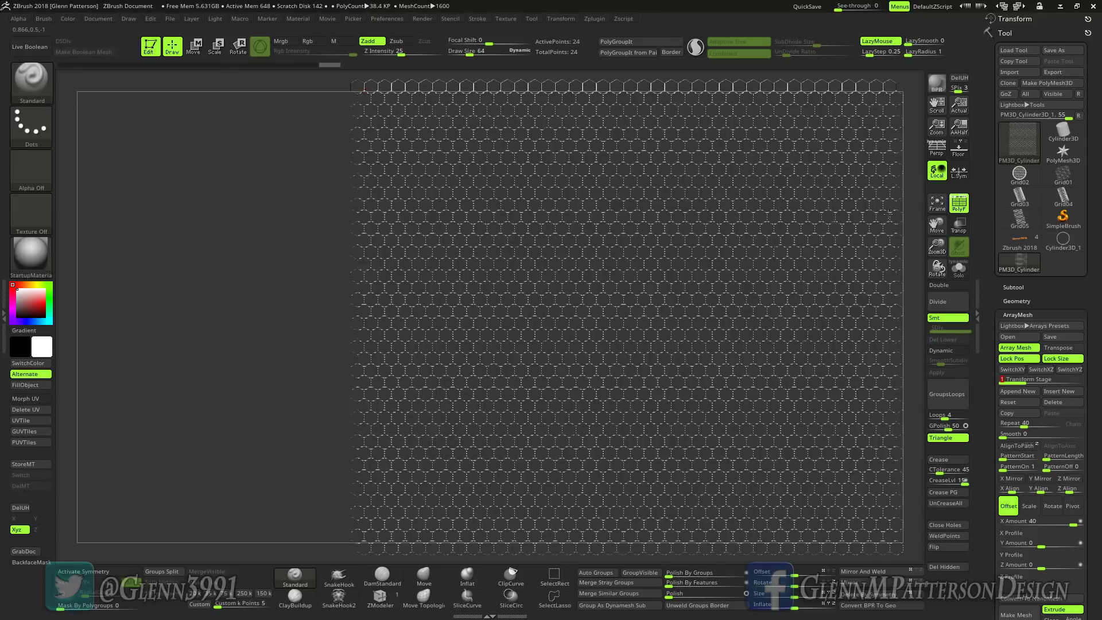
# - Convert the hexagon array into real geometry with Convert BPR To Geo
pyautogui.moveTo(937, 224); pyautogui.dragTo(887, 250)
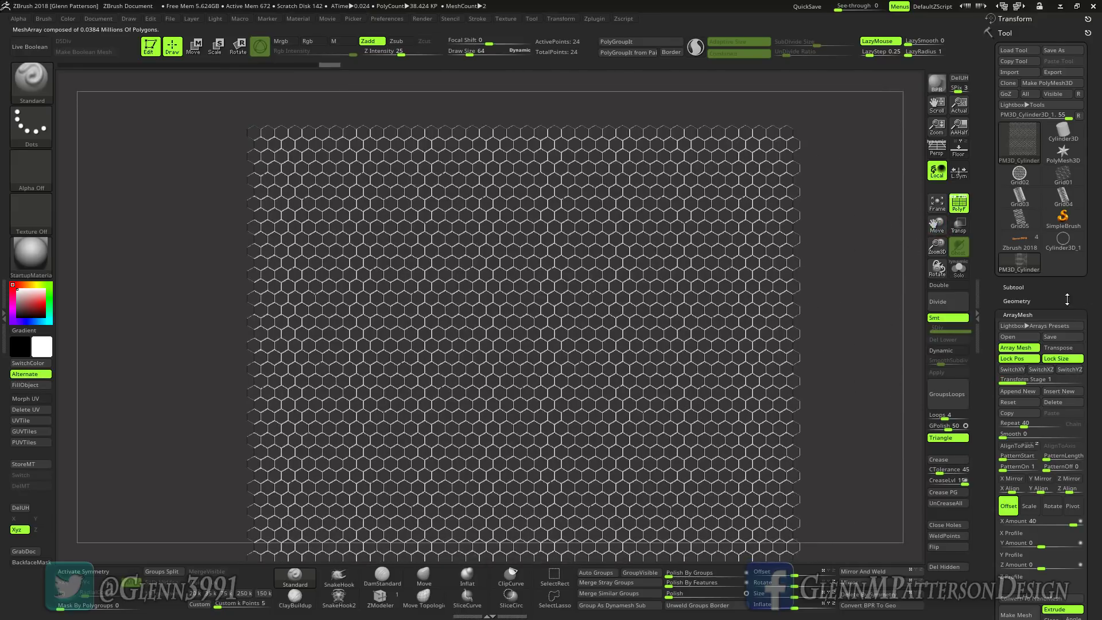
pyautogui.click(1015, 299)
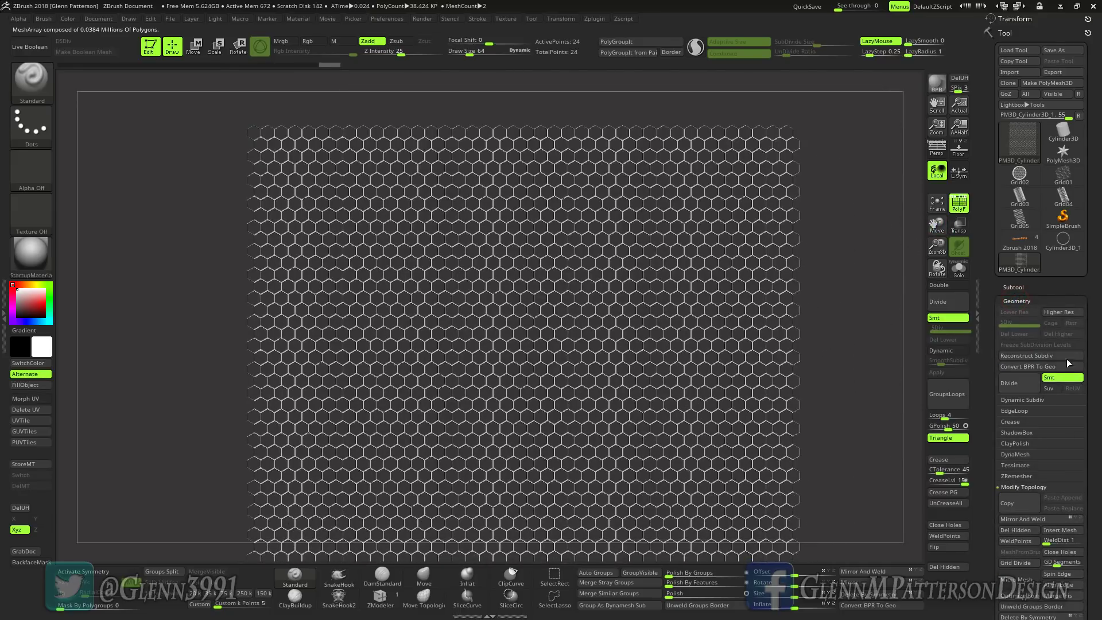
pyautogui.click(1029, 368)
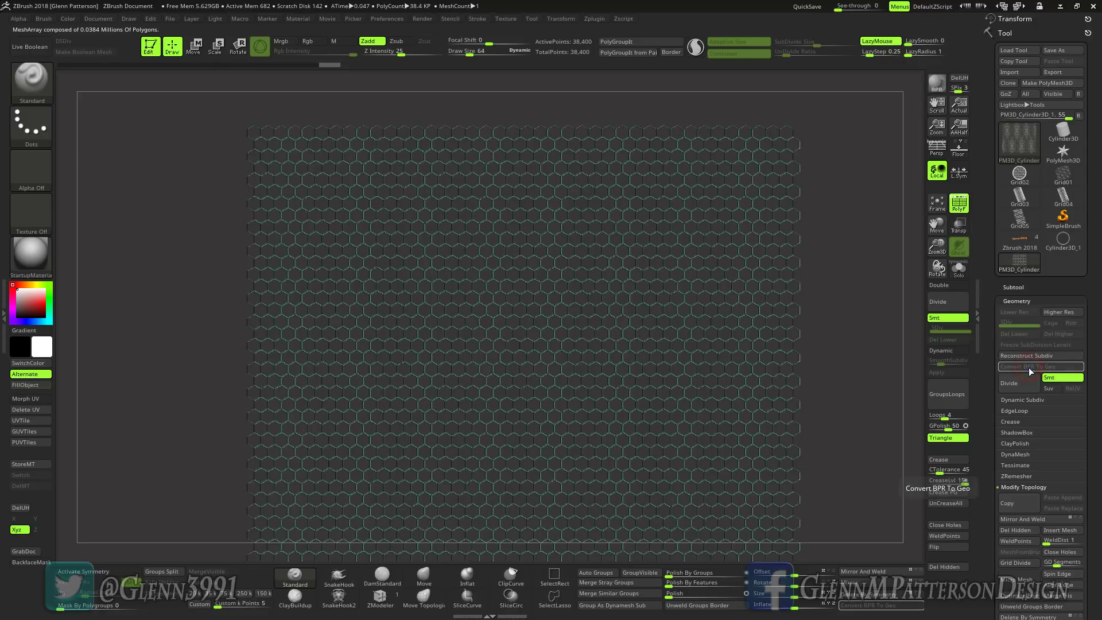
# - Weld the coincident points of the hexagon grid using a weld distance of 5
pyautogui.moveTo(505, 235); pyautogui.dragTo(551, 273, button='right')
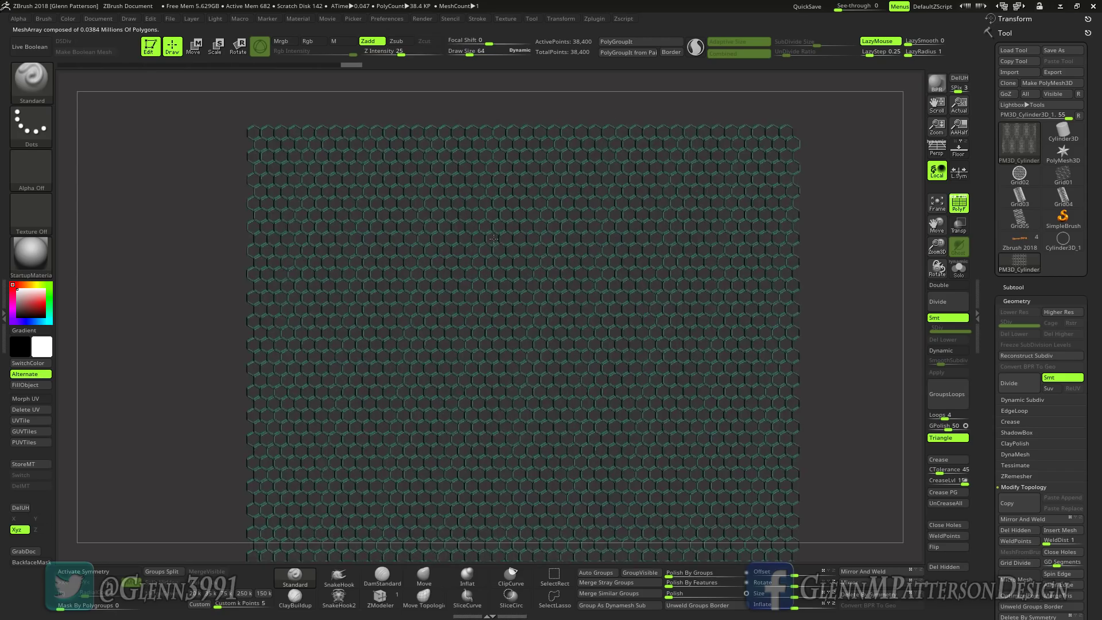
pyautogui.moveTo(937, 245); pyautogui.dragTo(882, 550)
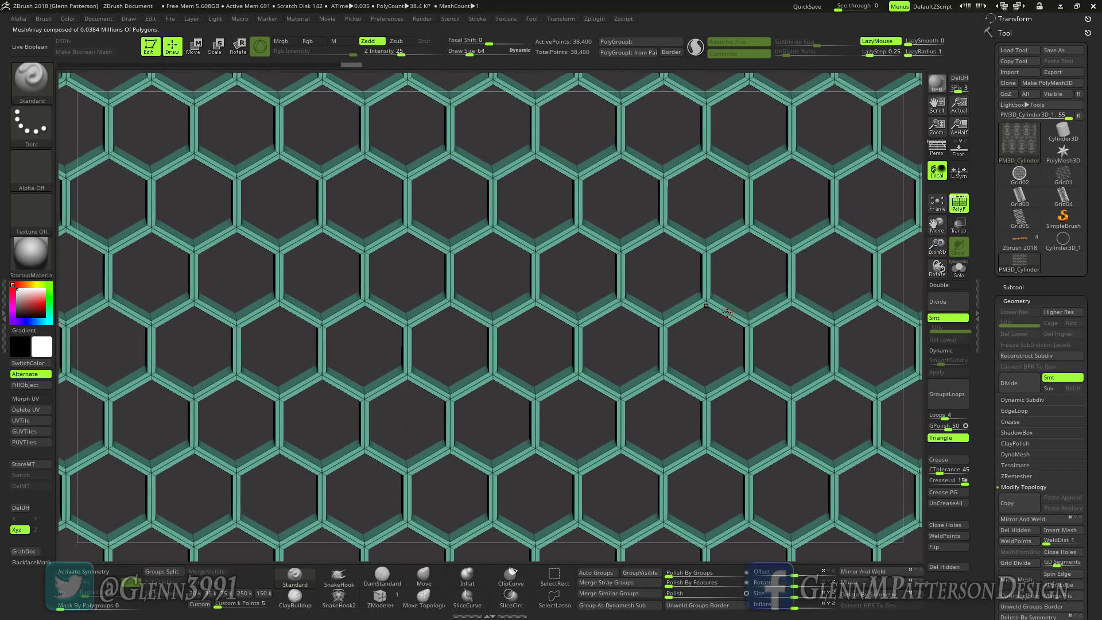
pyautogui.moveTo(727, 313)
pyautogui.mouseDown(button='right')
pyautogui.moveTo(725, 260)
pyautogui.moveTo(746, 268)
pyautogui.moveTo(731, 310)
pyautogui.moveTo(724, 301)
pyautogui.mouseUp(button='right')
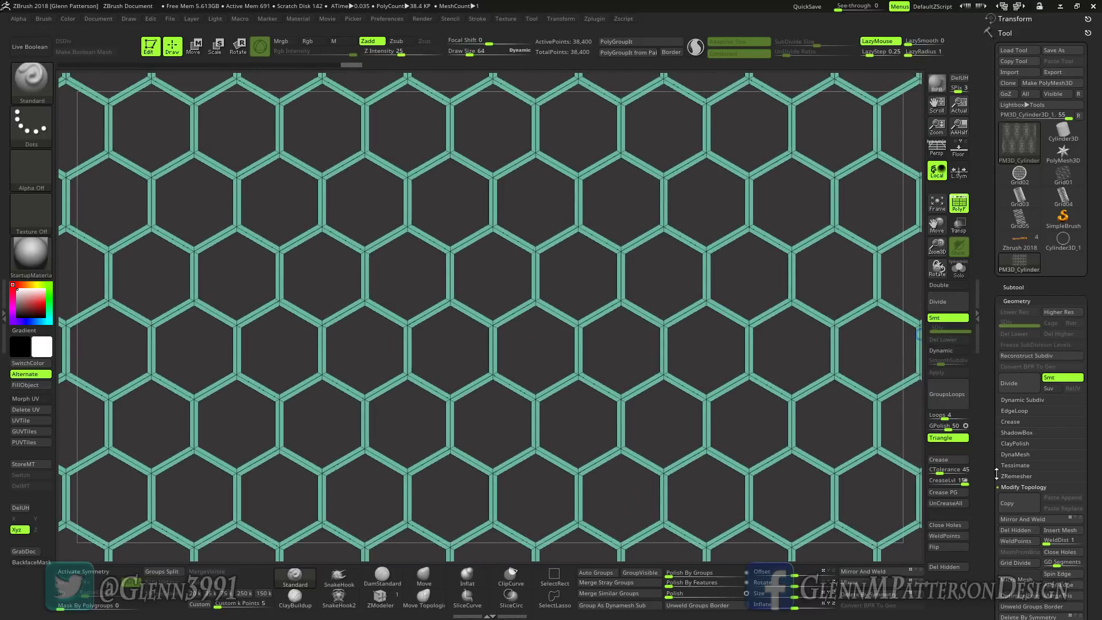
pyautogui.moveTo(1092, 484); pyautogui.dragTo(1099, 385)
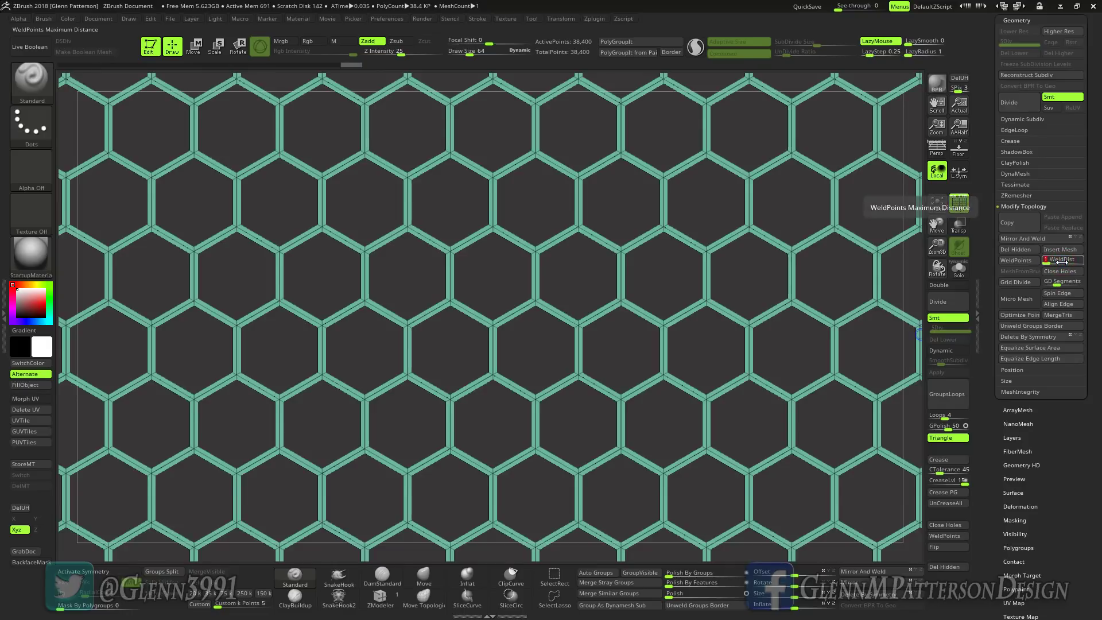
pyautogui.click(1016, 261)
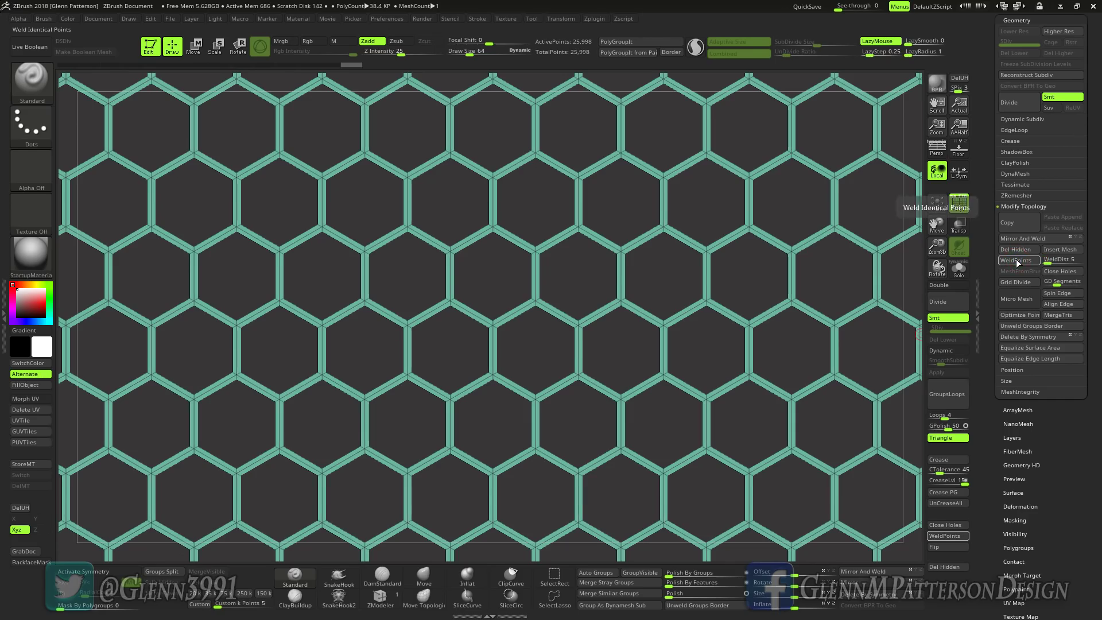
pyautogui.moveTo(815, 386); pyautogui.dragTo(802, 353)
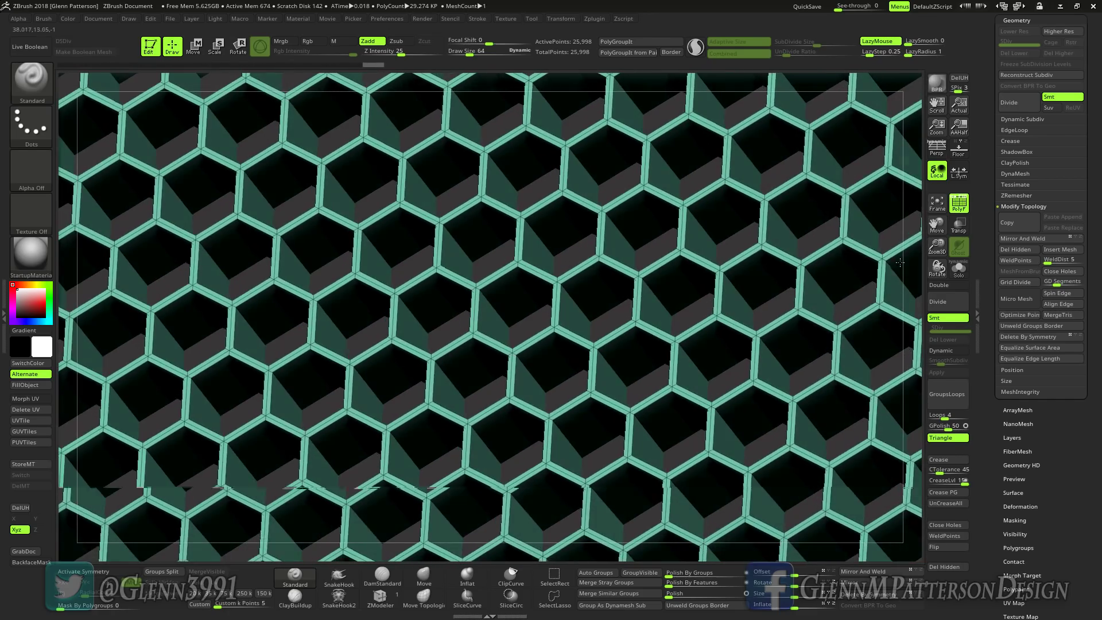
pyautogui.click(938, 202)
pyautogui.moveTo(634, 307)
pyautogui.mouseDown(button='right')
pyautogui.moveTo(625, 319)
pyautogui.moveTo(657, 331)
pyautogui.moveTo(643, 295)
pyautogui.moveTo(662, 340)
pyautogui.mouseUp(button='right')
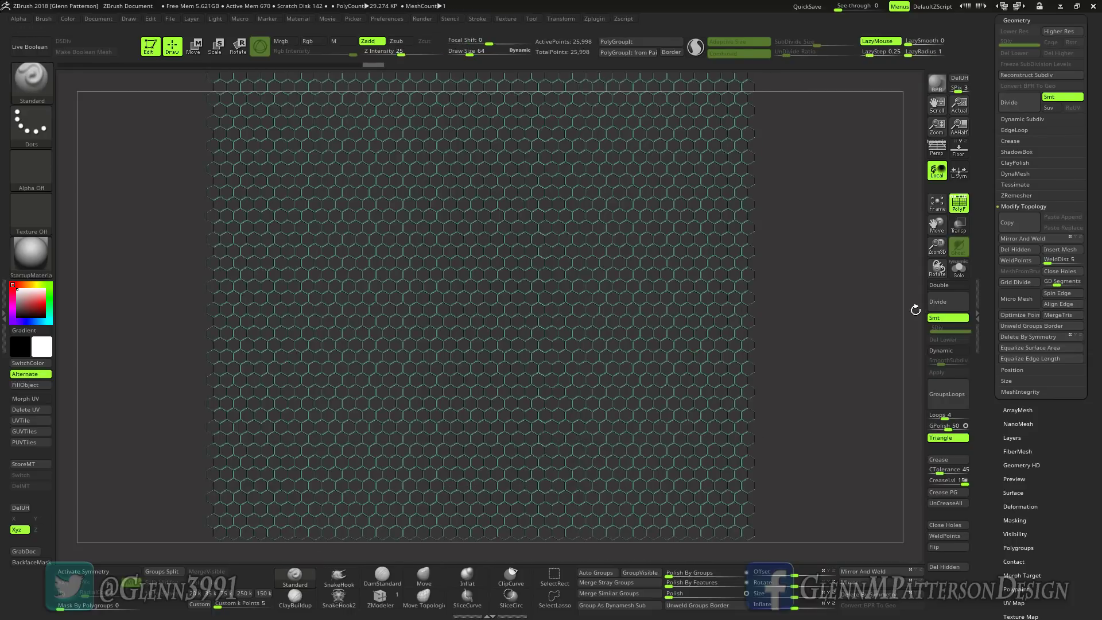
pyautogui.moveTo(1099, 272); pyautogui.dragTo(1097, 404)
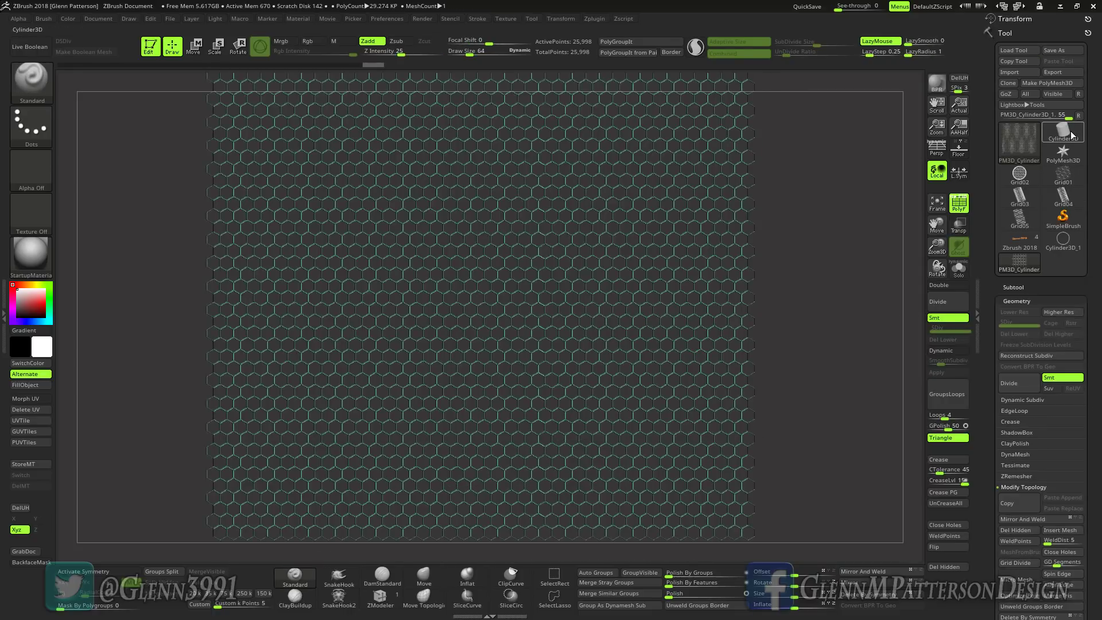
pyautogui.click(1069, 132)
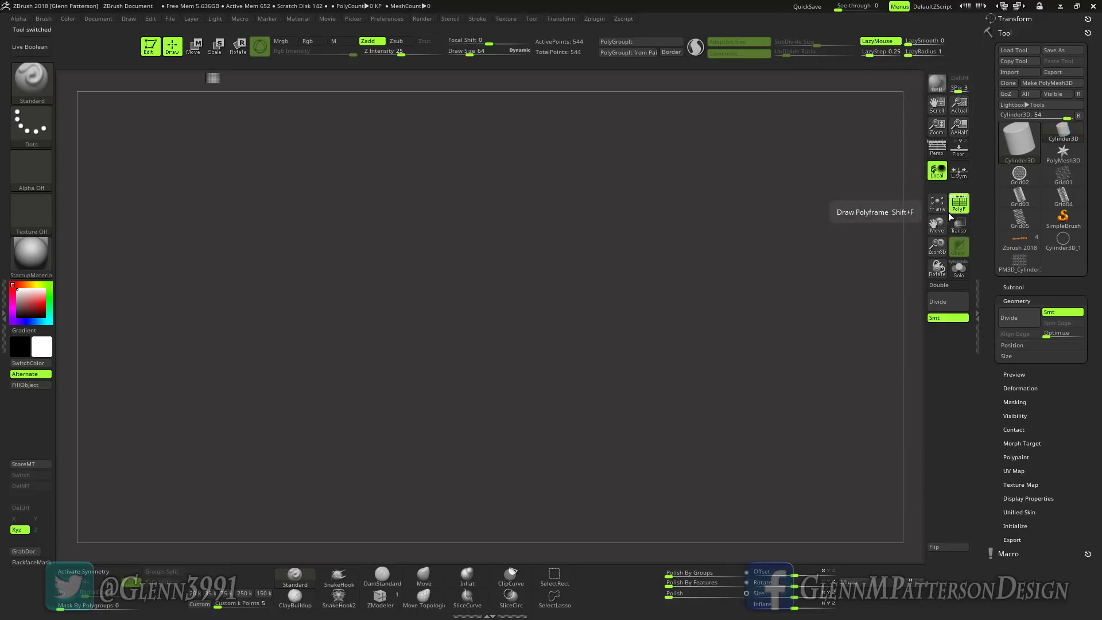
pyautogui.click(1020, 265)
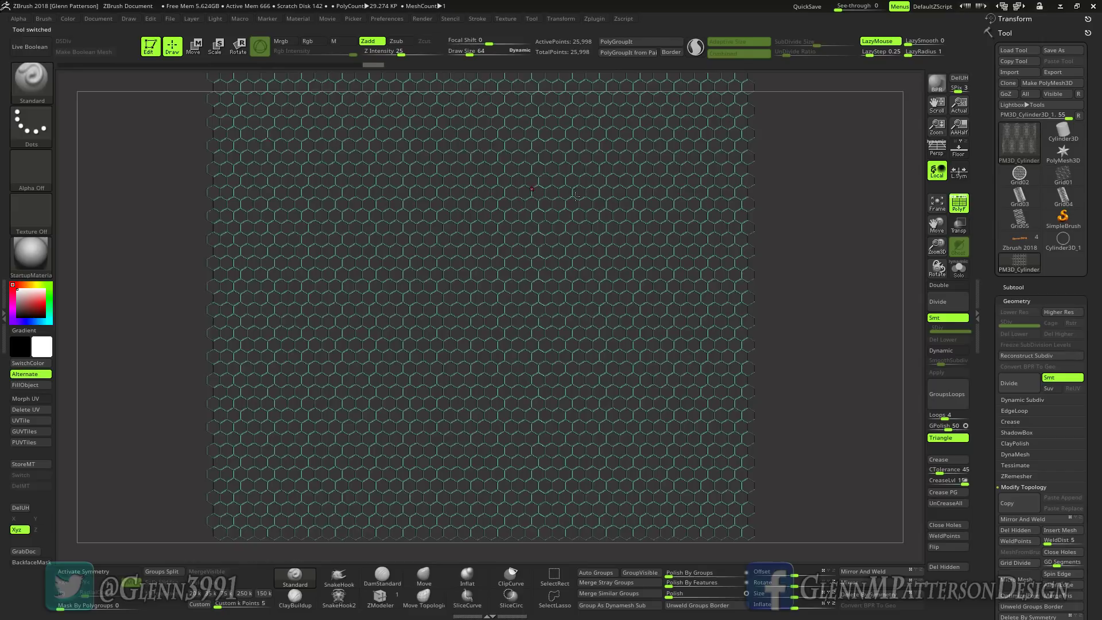
# - Unify the hexagon grid's size with the Unify deformation and fit the mesh to the view
pyautogui.click(1008, 302)
pyautogui.click(1021, 411)
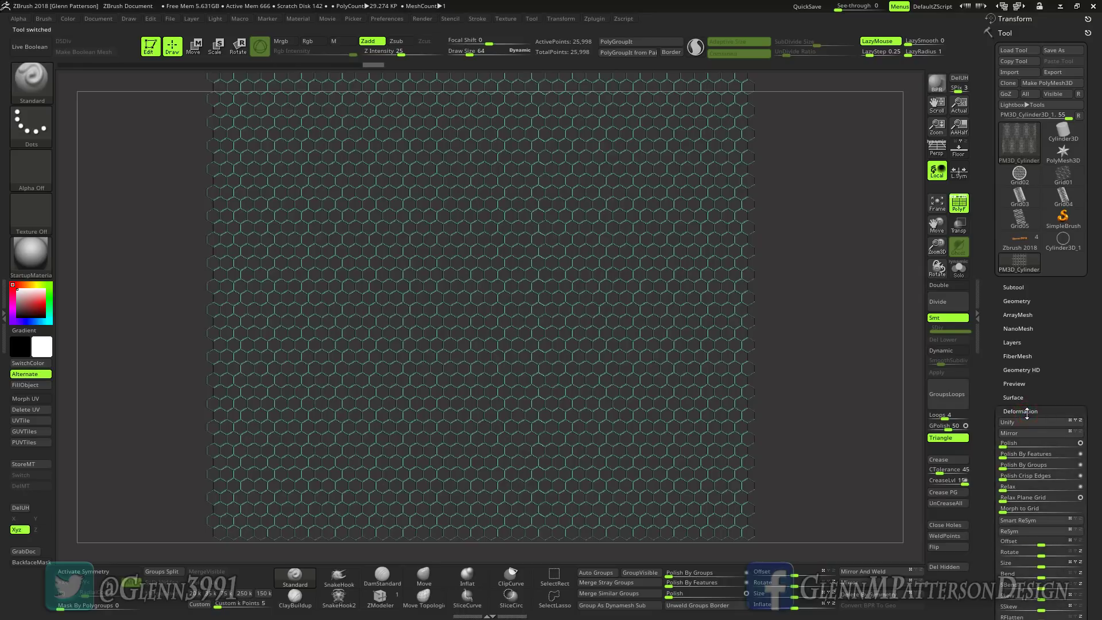
pyautogui.click(1027, 423)
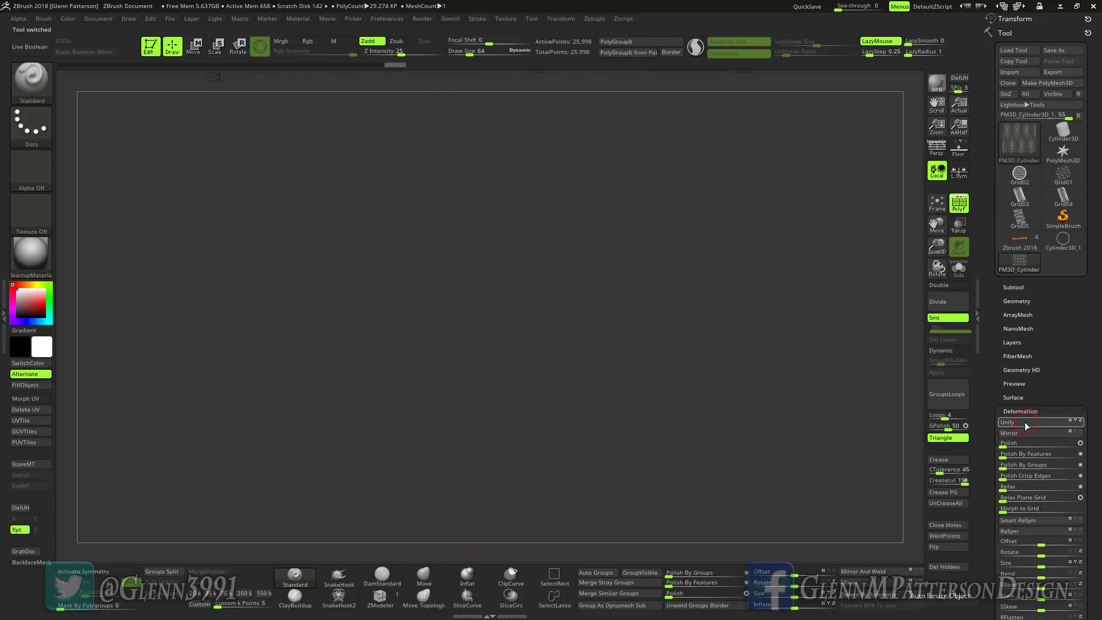
pyautogui.click(937, 210)
pyautogui.moveTo(531, 382); pyautogui.dragTo(558, 340, button='right')
pyautogui.keyDown('shift'); pyautogui.moveTo(558, 340); pyautogui.dragTo(519, 381); pyautogui.keyUp('shift')
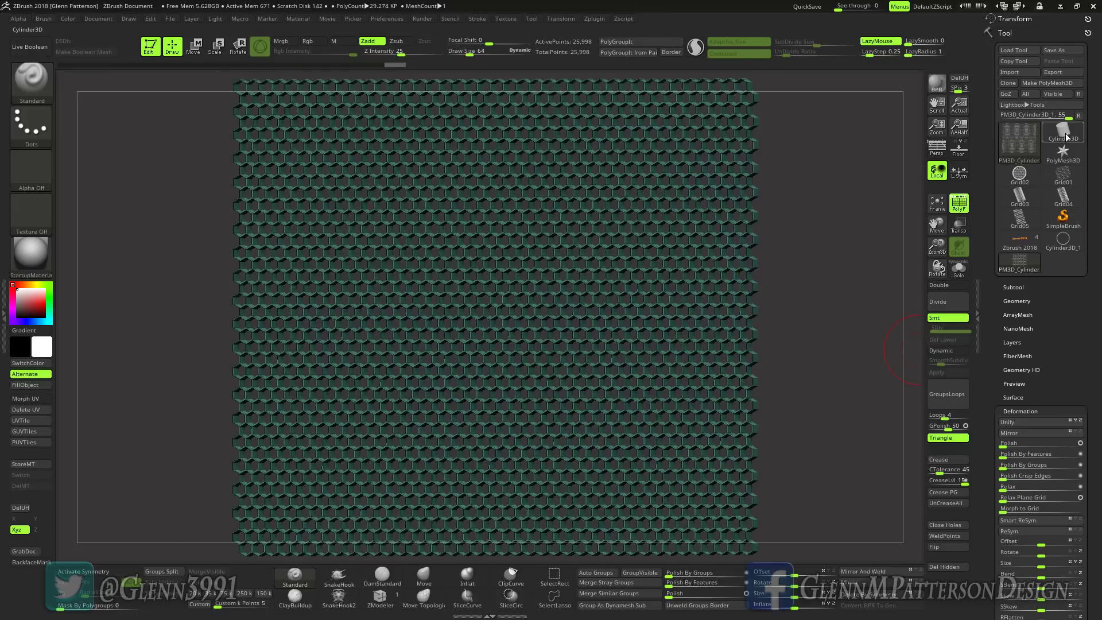
pyautogui.keyDown('shift'); pyautogui.moveTo(830, 354); pyautogui.dragTo(841, 357); pyautogui.keyUp('shift')
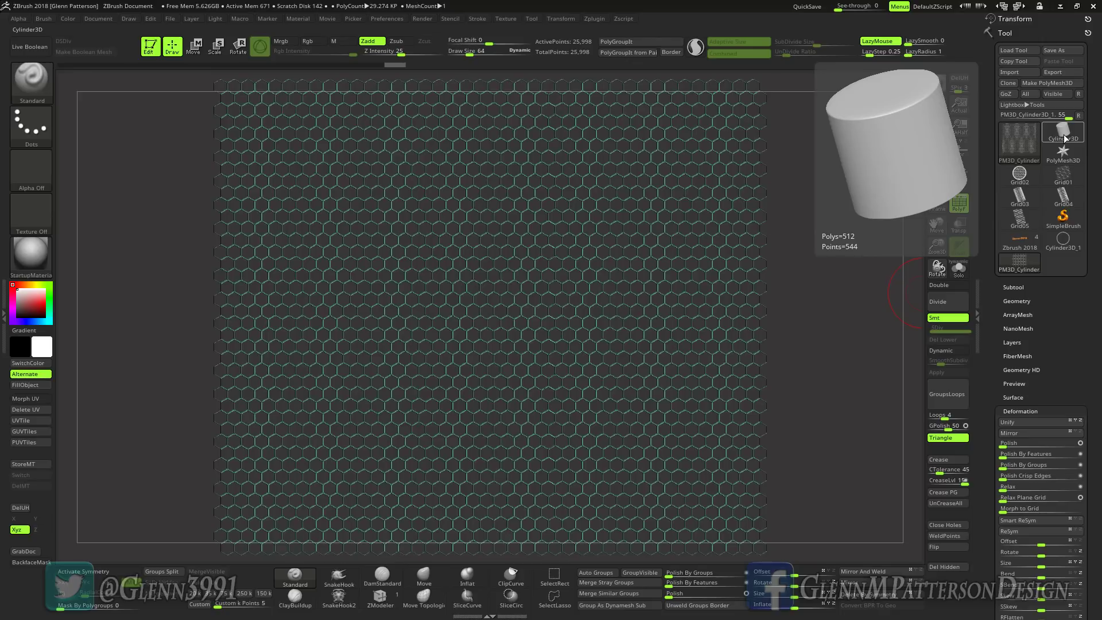
# - Start a new Cylinder3D and initialize it aligned to the Z axis with 6 horizontal and 3 vertical subdivisions
pyautogui.click(1063, 134)
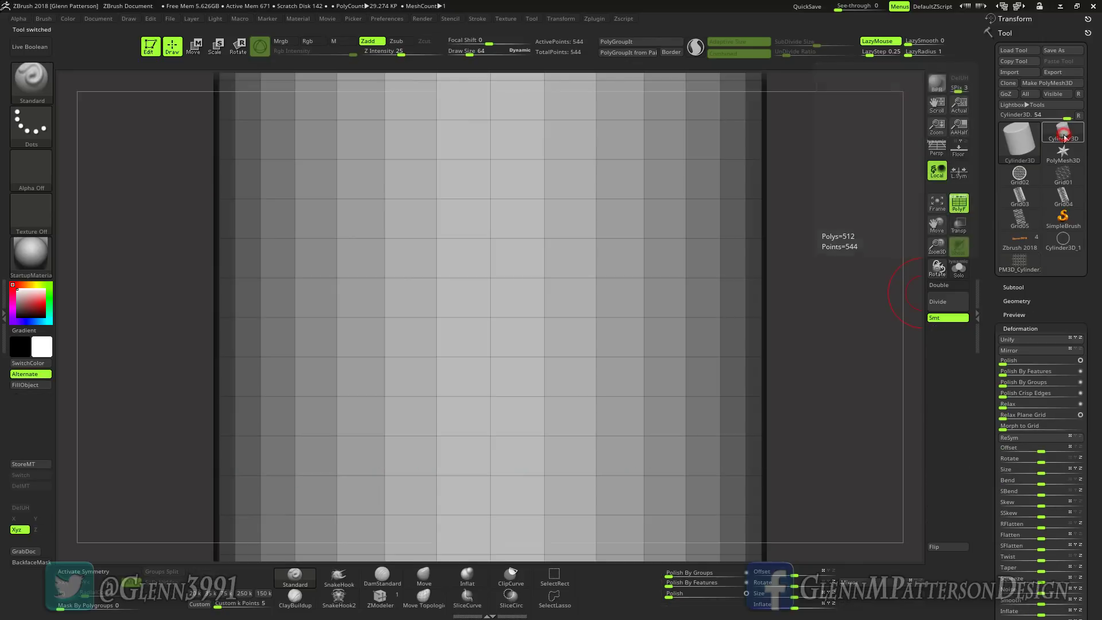
pyautogui.click(1020, 329)
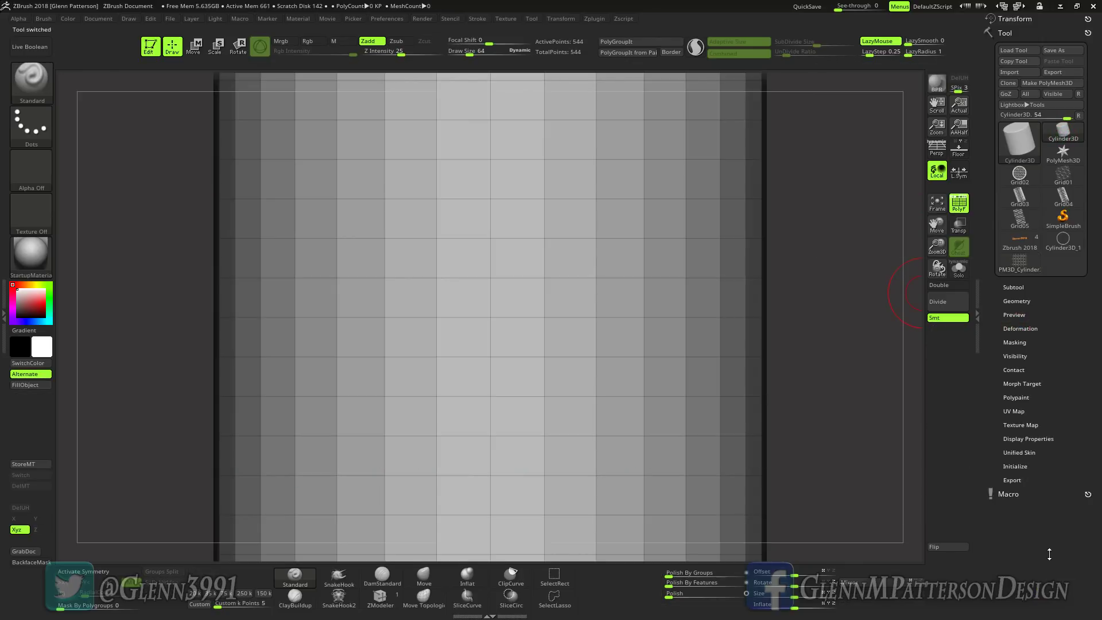
pyautogui.click(1014, 466)
pyautogui.click(1067, 479)
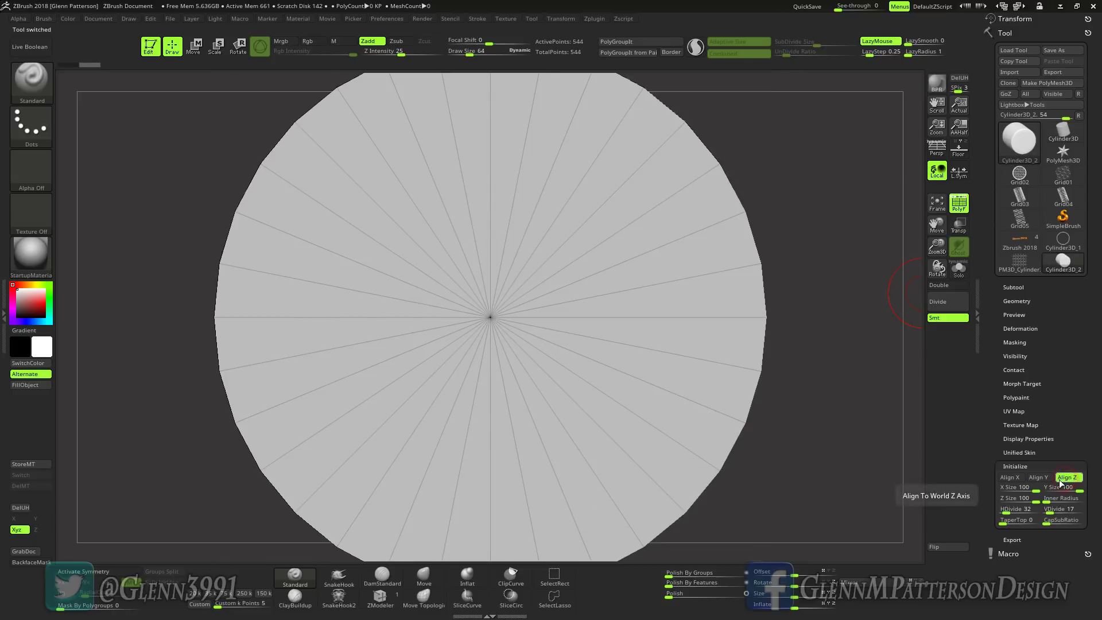
pyautogui.click(1015, 509)
pyautogui.press('Return')
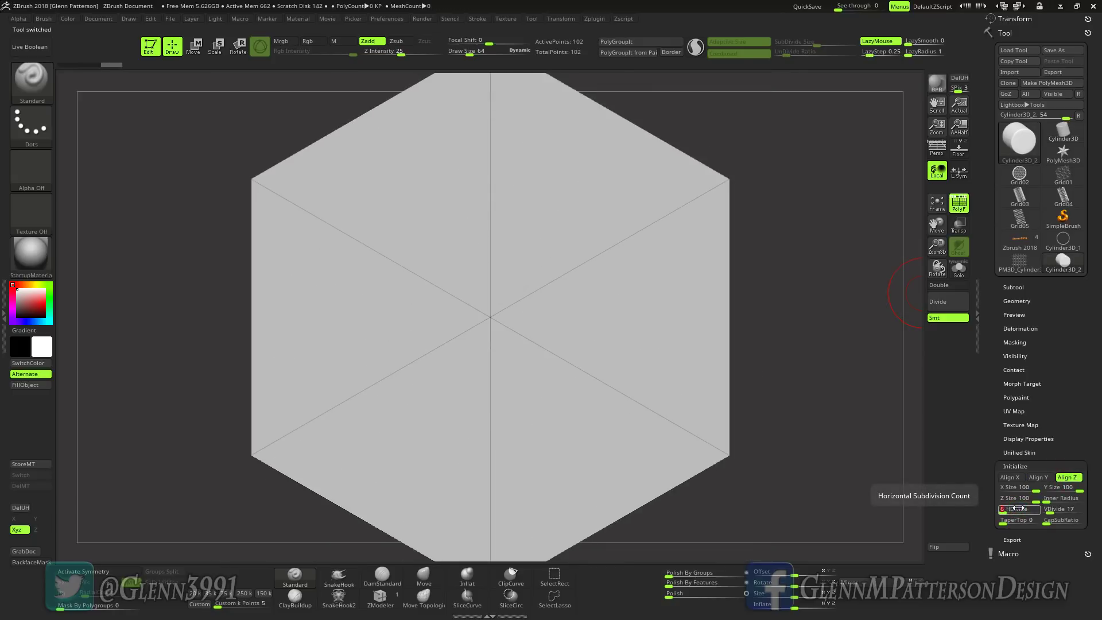
pyautogui.click(1049, 509)
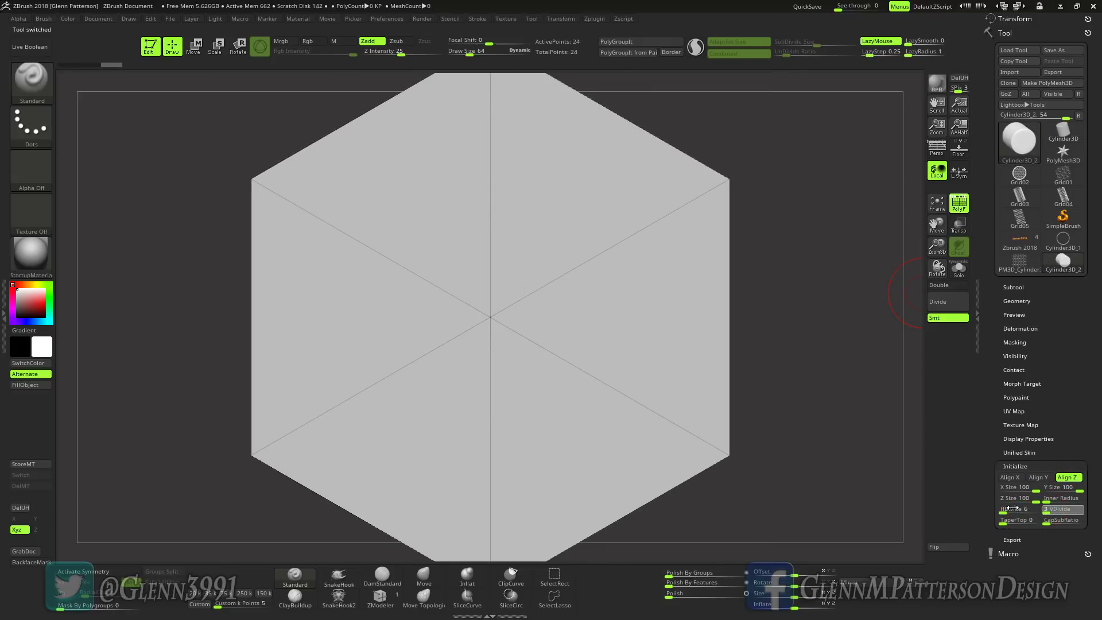
pyautogui.write('3')
pyautogui.press('Return')
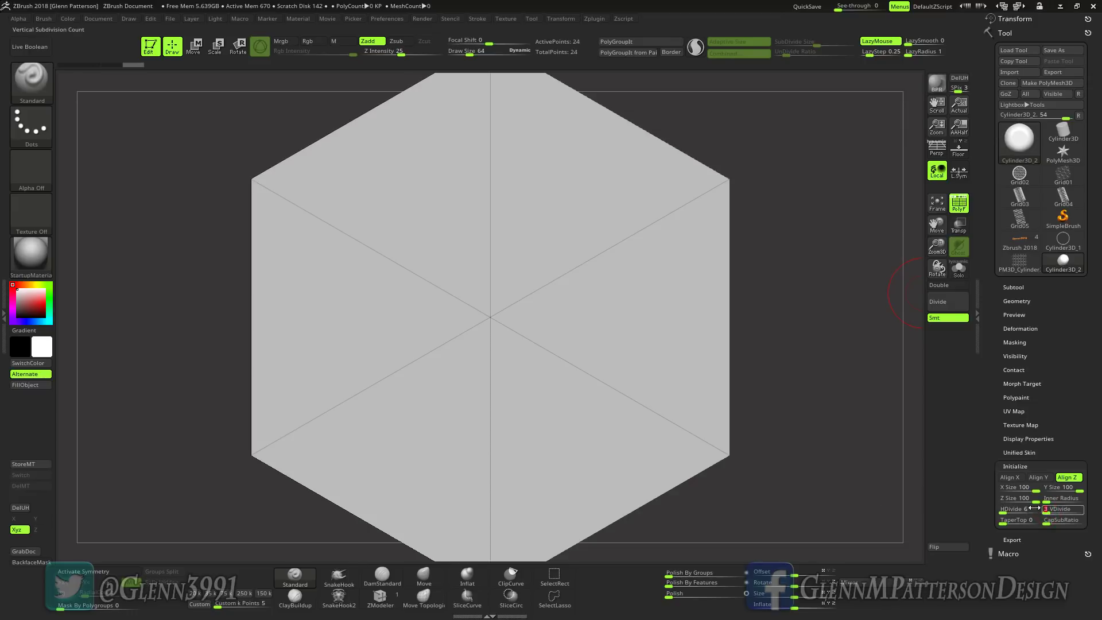
# - Set the hexagonal cylinder's inner radius to 66 and convert it to a PolyMesh3D
pyautogui.moveTo(1049, 499); pyautogui.dragTo(1070, 500)
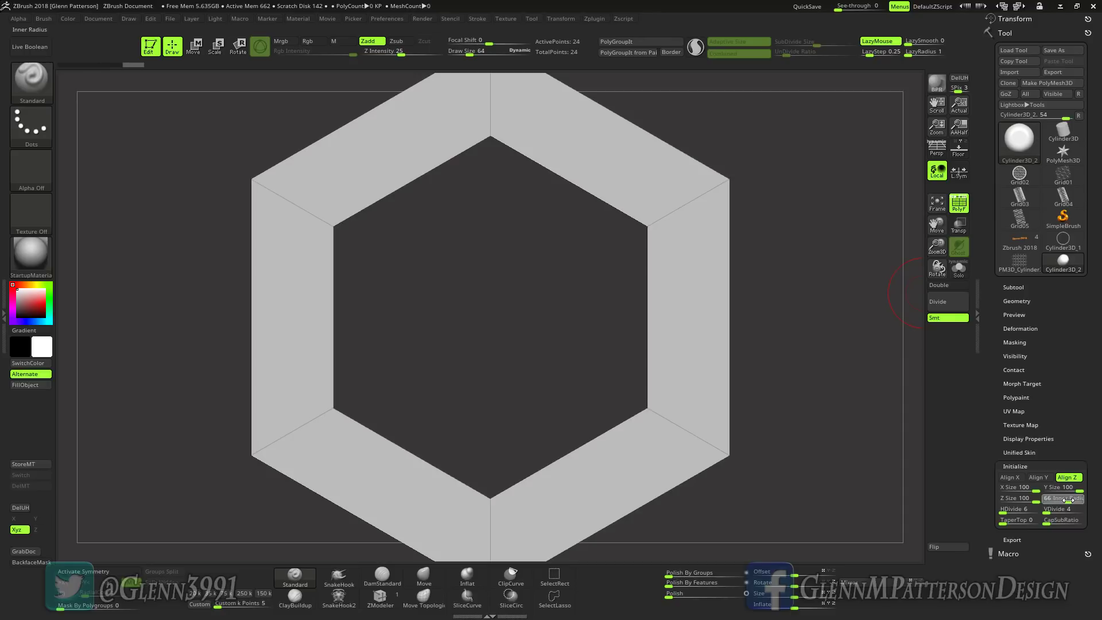
pyautogui.moveTo(799, 414); pyautogui.dragTo(786, 422)
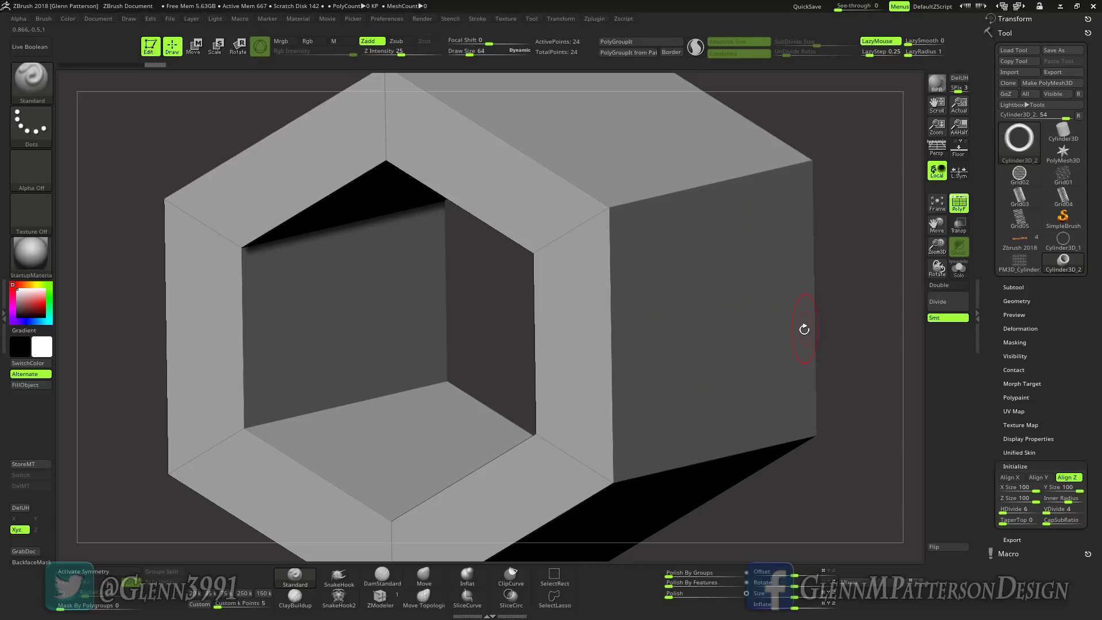
pyautogui.click(1048, 83)
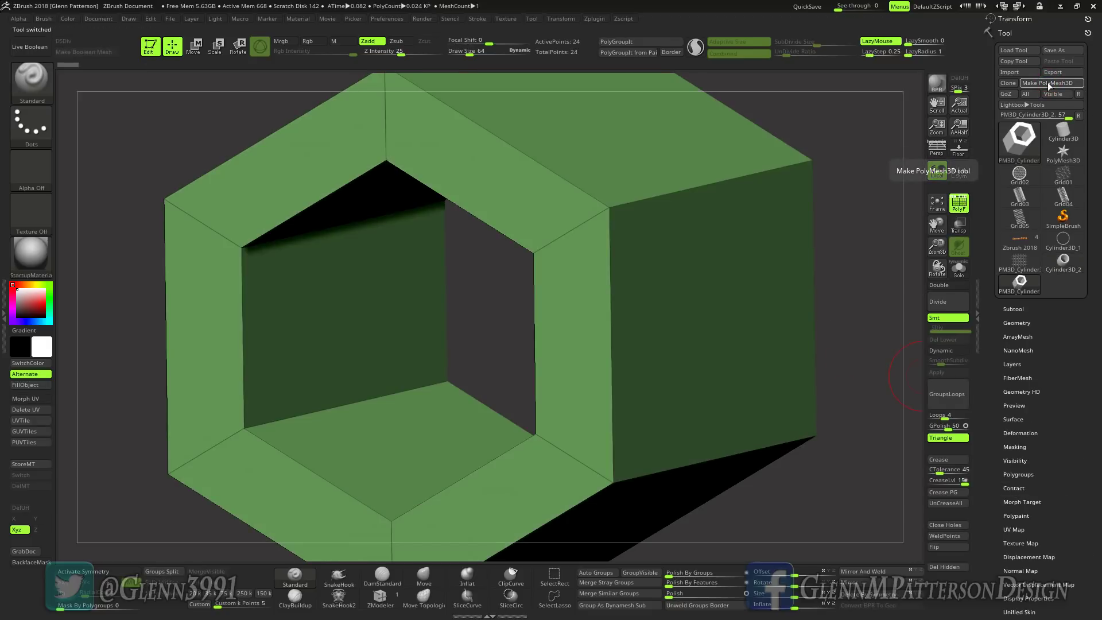
# - Choose the ZModeler brush and activate symmetry in radial mode for the hexagon ring
pyautogui.click(380, 599)
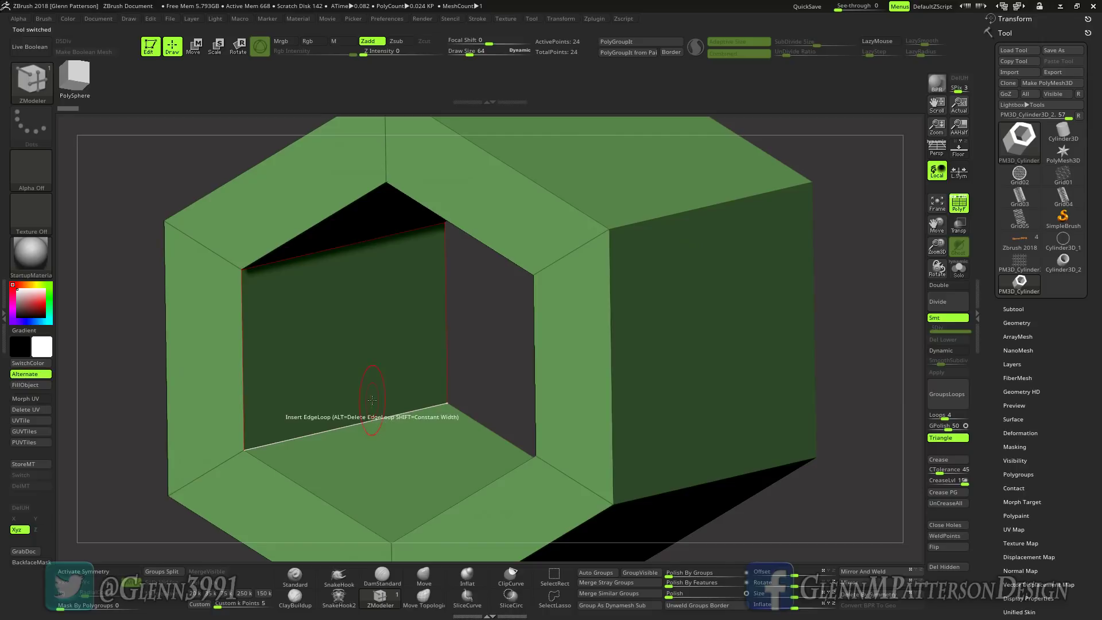
pyautogui.press('x')
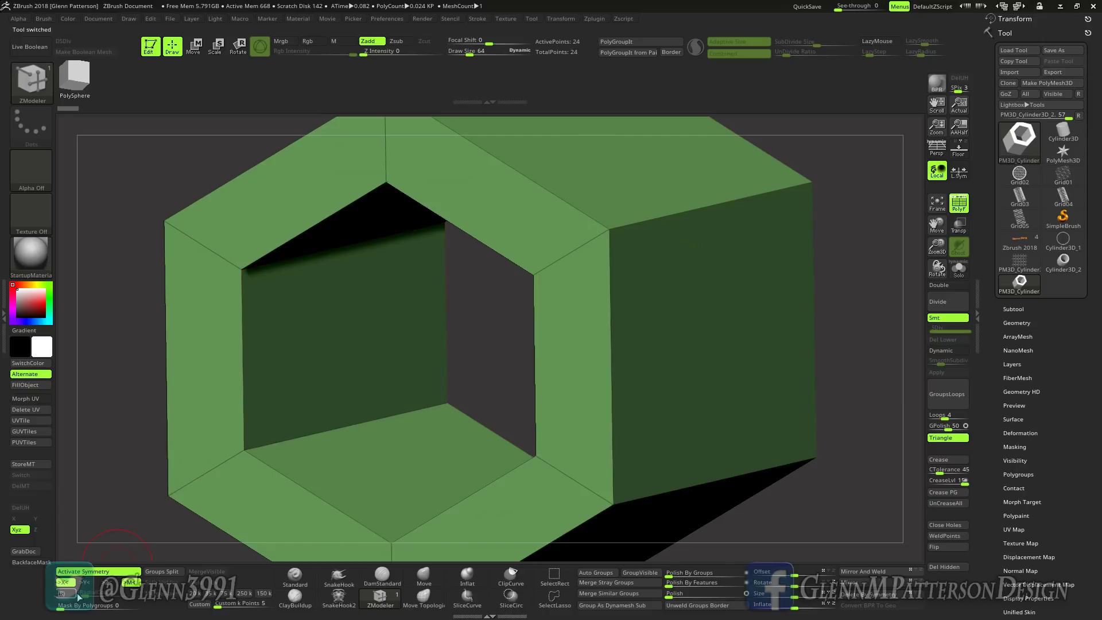
pyautogui.click(66, 597)
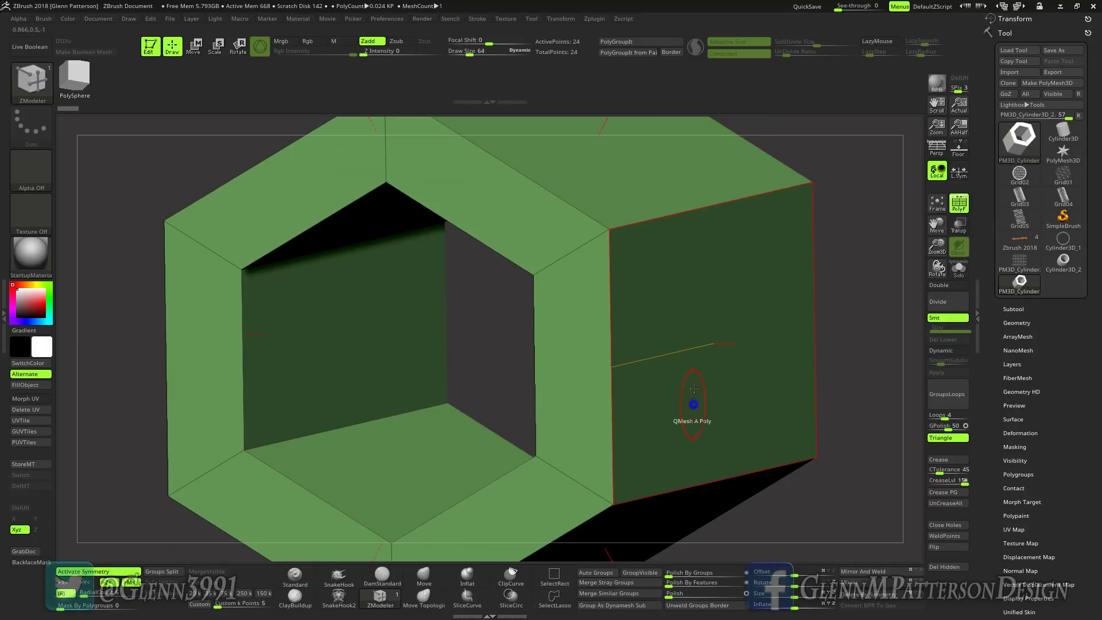
# - Insert Multiple EdgeLoops at a specified resolution: one loop midway around the ring's outer sides and one centred lengthwise loop on each side
pyautogui.moveTo(695, 396)
pyautogui.mouseDown(button='right')
pyautogui.moveTo(690, 327)
pyautogui.moveTo(689, 413)
pyautogui.mouseUp(button='right')
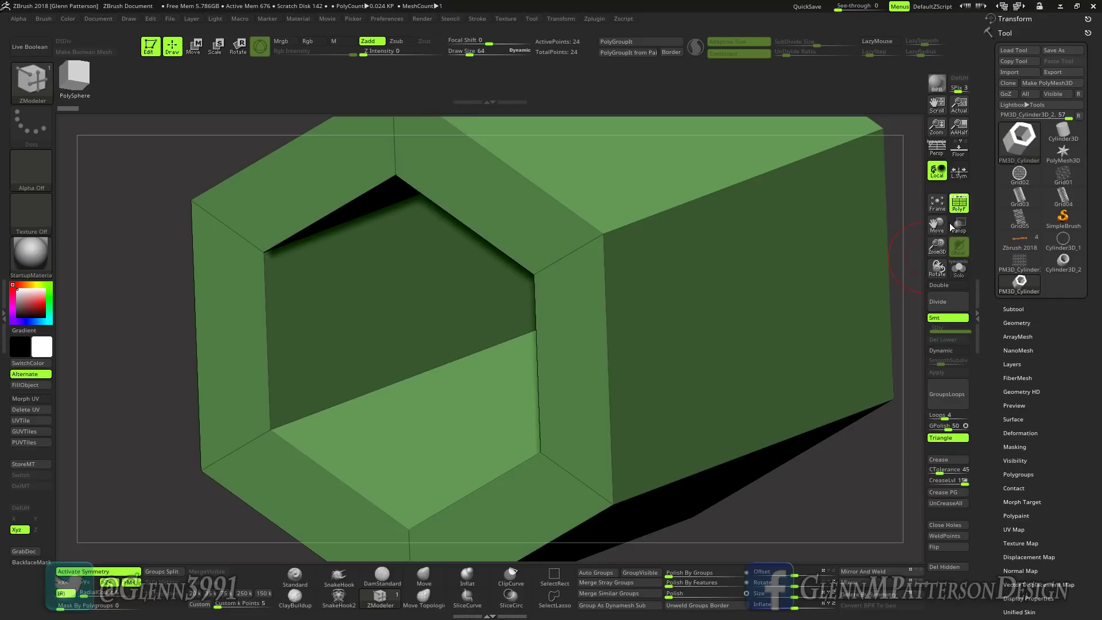
pyautogui.moveTo(937, 245); pyautogui.dragTo(946, 185)
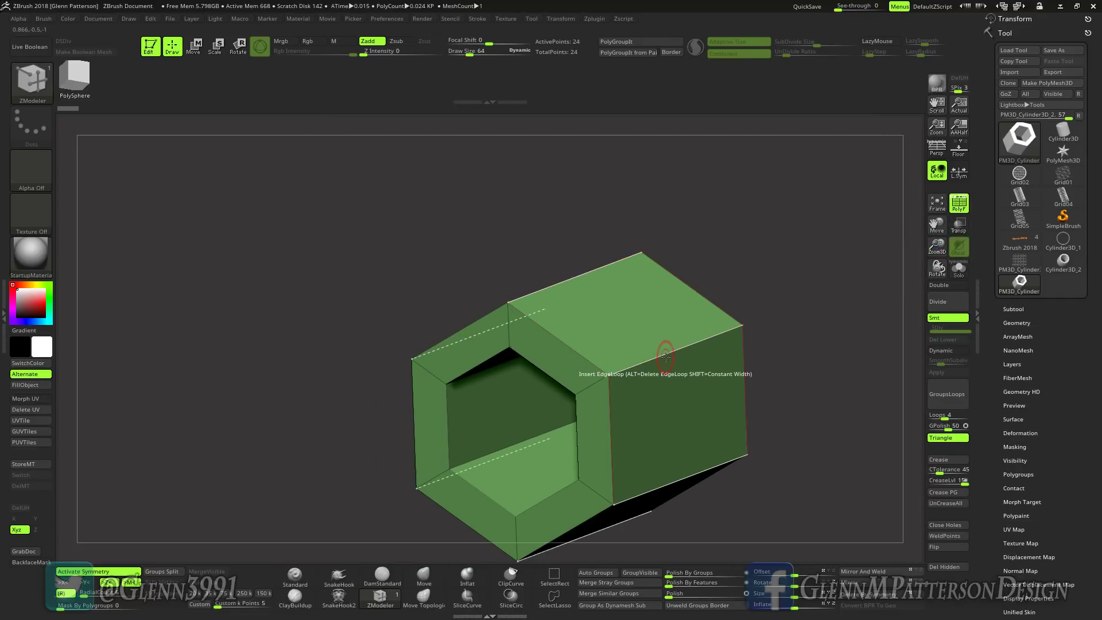
pyautogui.press('space')
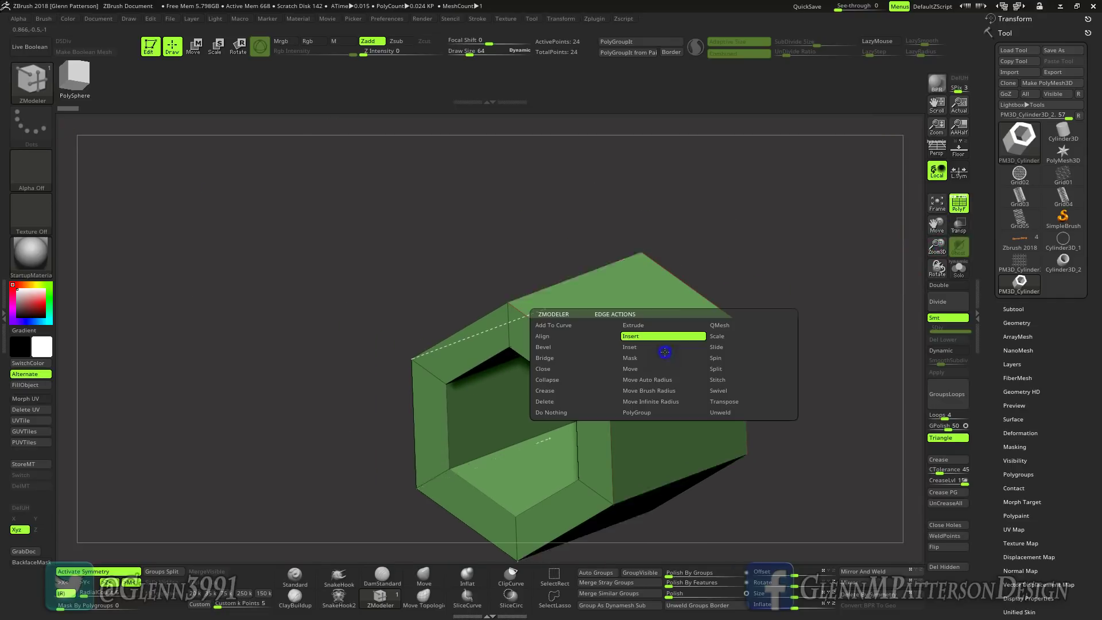
pyautogui.click(571, 444)
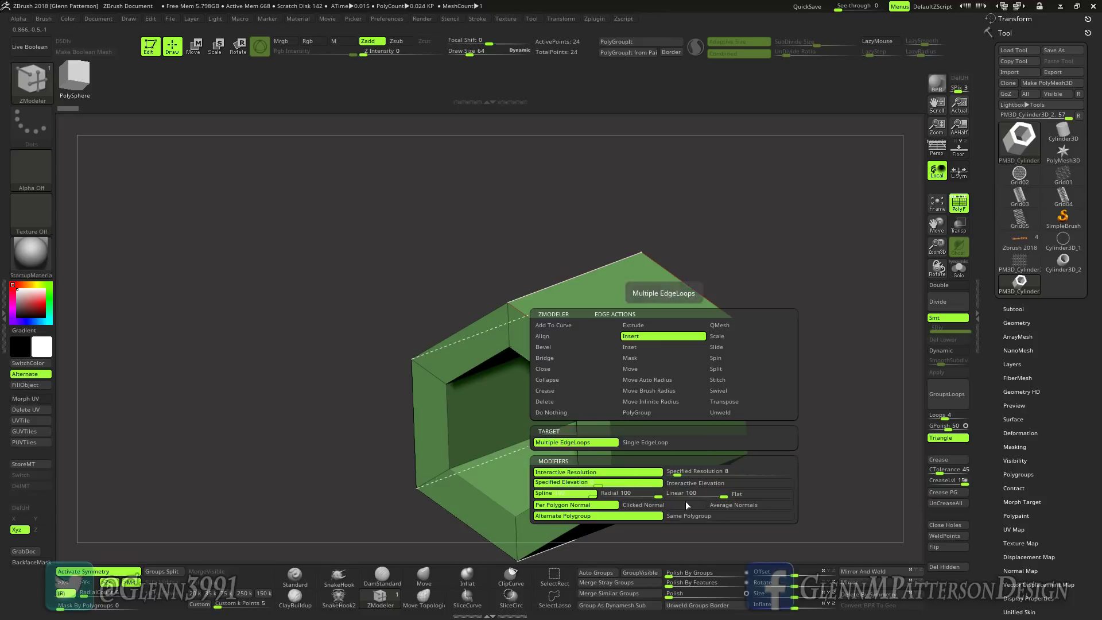
pyautogui.click(704, 471)
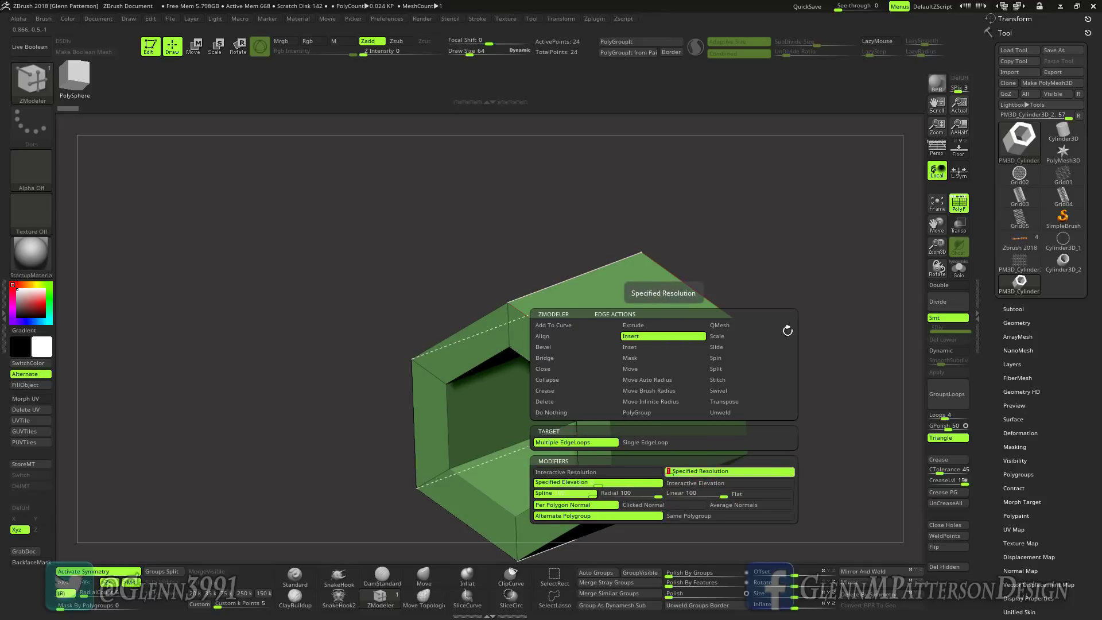
pyautogui.click(677, 350)
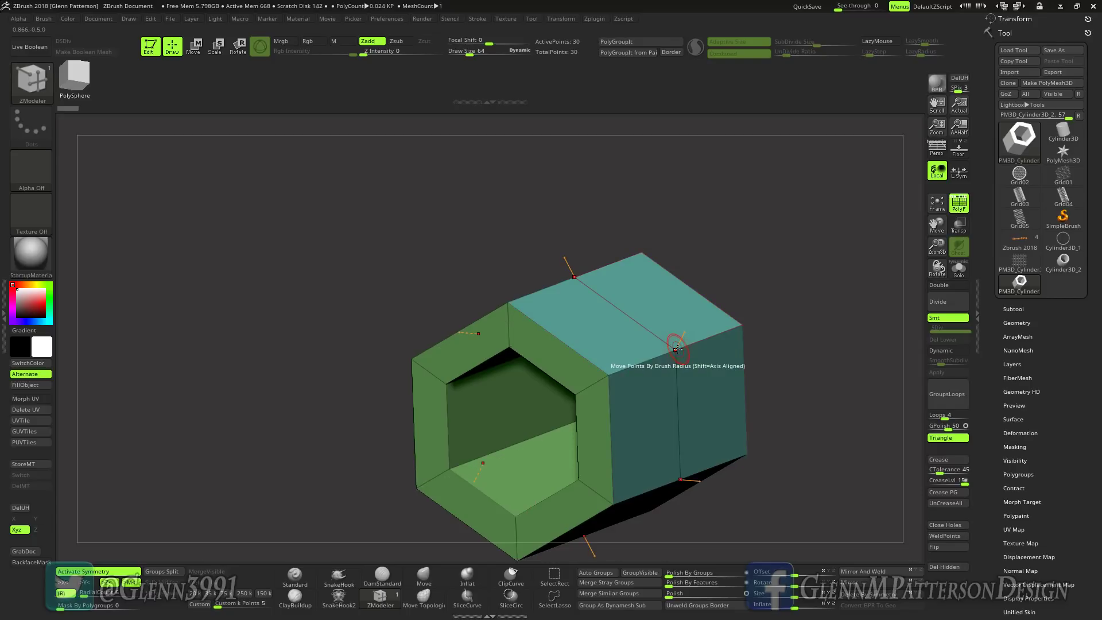
pyautogui.click(609, 431)
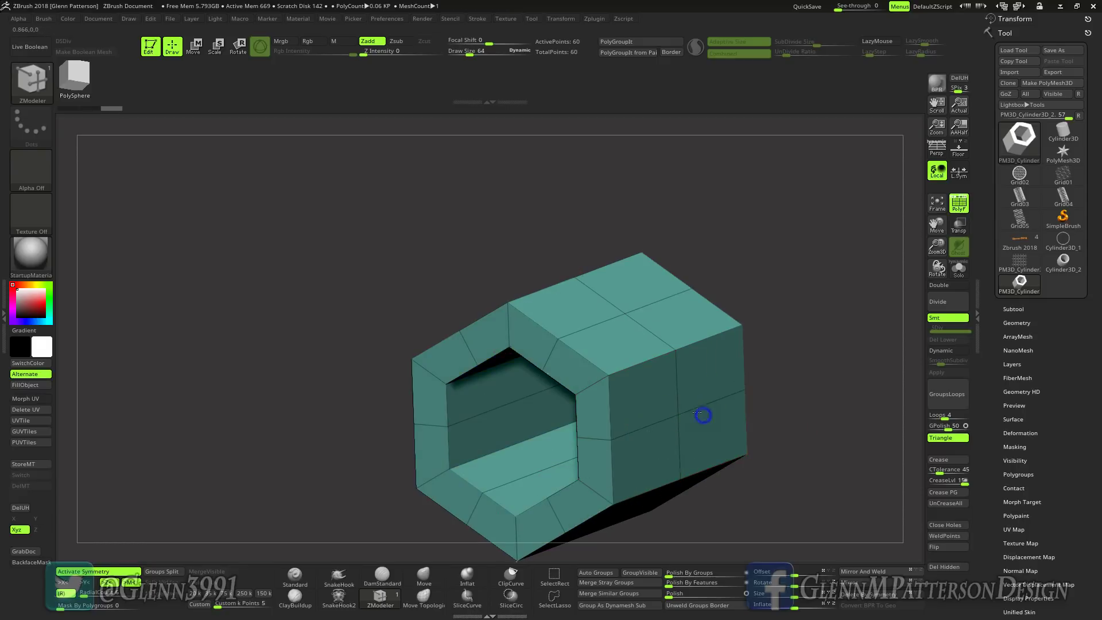
# - Set the ZModeler point action to Split for the centre points of the outer faces
pyautogui.moveTo(704, 413); pyautogui.dragTo(693, 411, button='right')
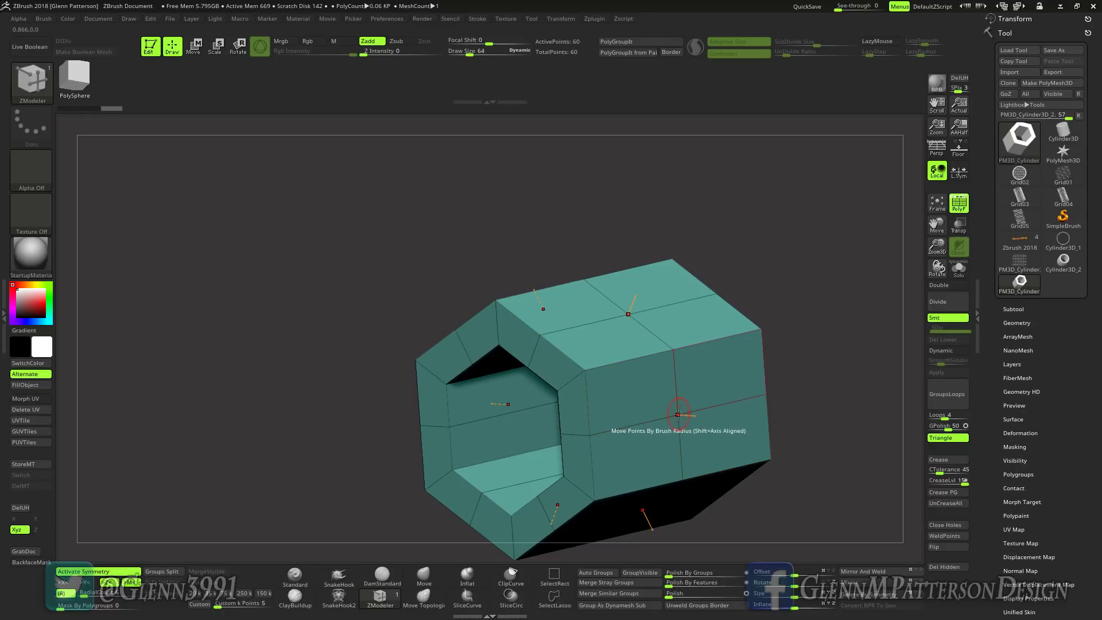
pyautogui.press('space')
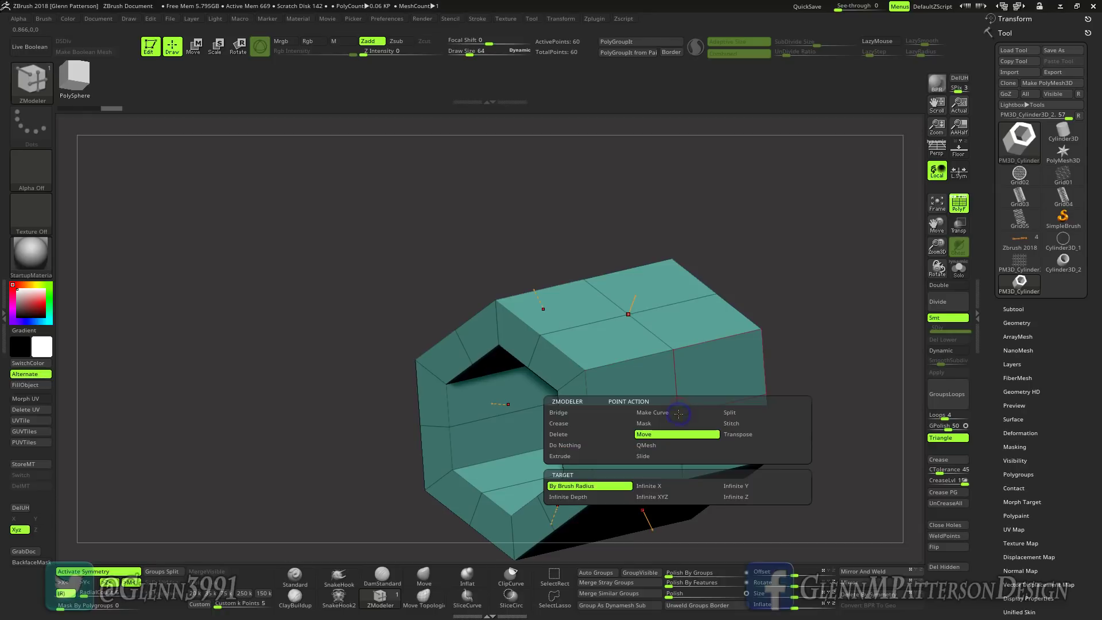
pyautogui.click(735, 414)
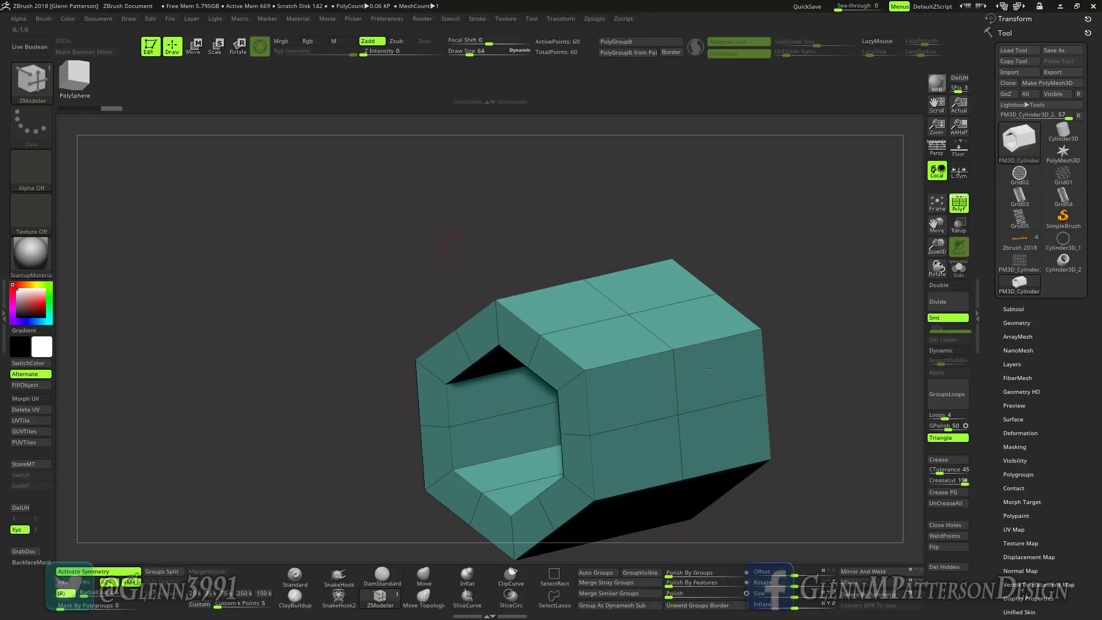
# - Crease the hexagon ring's sharp edges using a crease tolerance of 45
pyautogui.click(1017, 322)
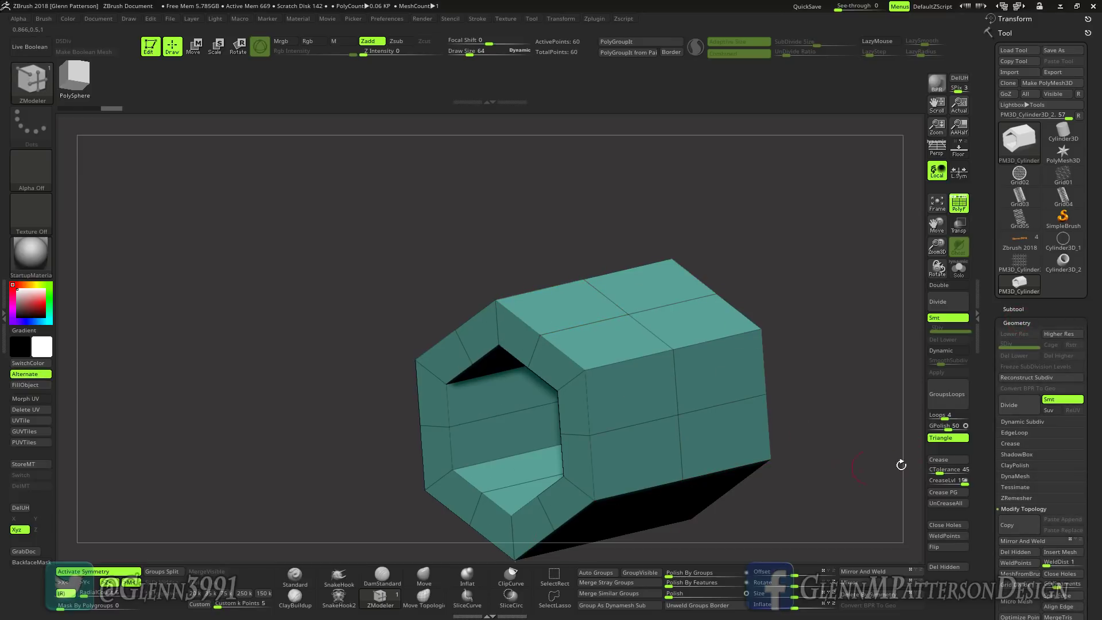
pyautogui.moveTo(1097, 483); pyautogui.dragTo(1019, 287)
pyautogui.click(1009, 253)
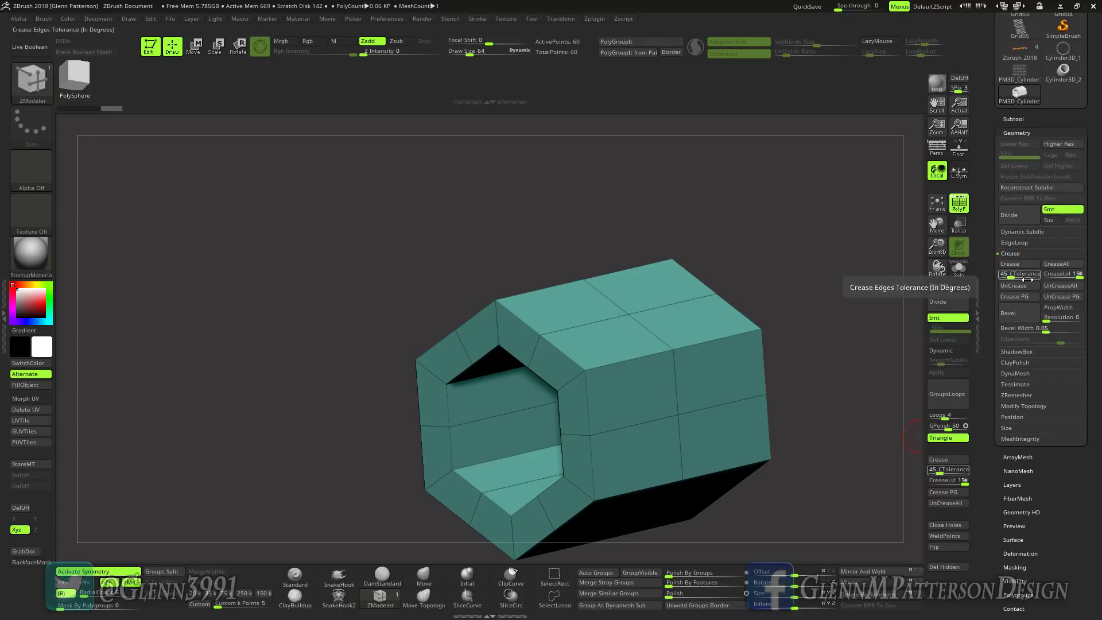
pyautogui.click(1021, 267)
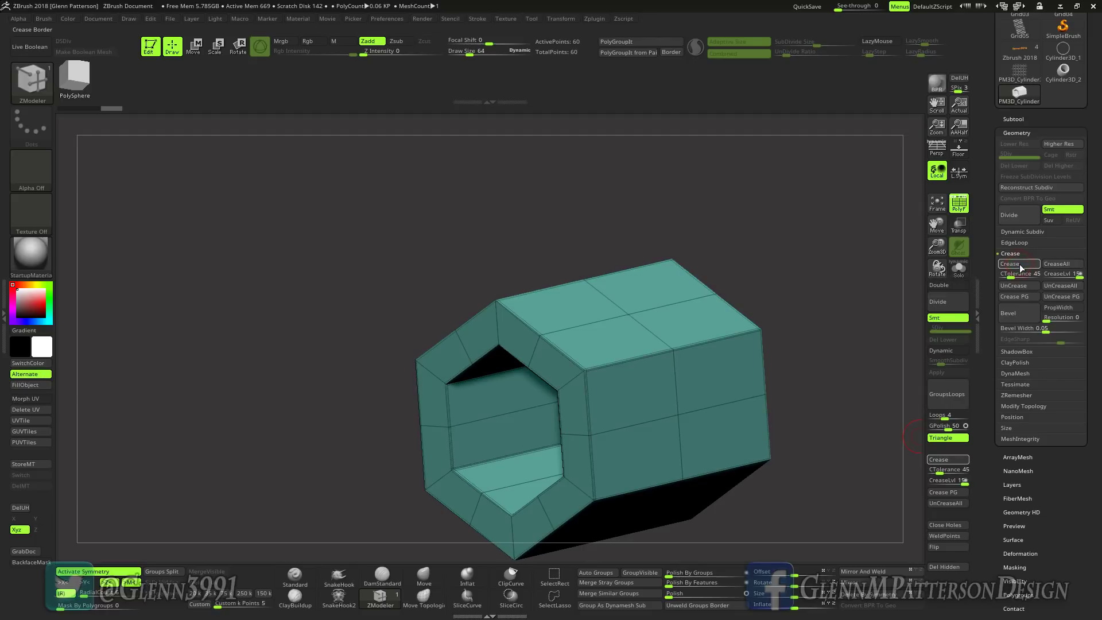
# - Split each outer side's centre point into an octagonal patch and QMesh the patches outward into long posts with the Polygroup All target
pyautogui.moveTo(641, 393); pyautogui.dragTo(685, 404, button='right')
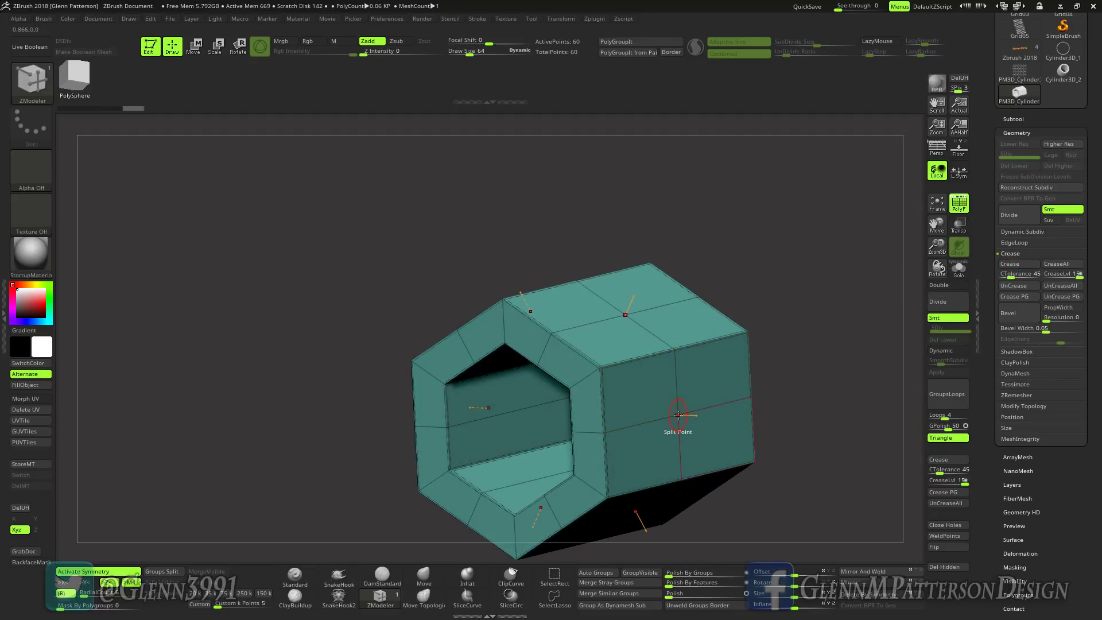
pyautogui.moveTo(679, 415); pyautogui.dragTo(663, 449)
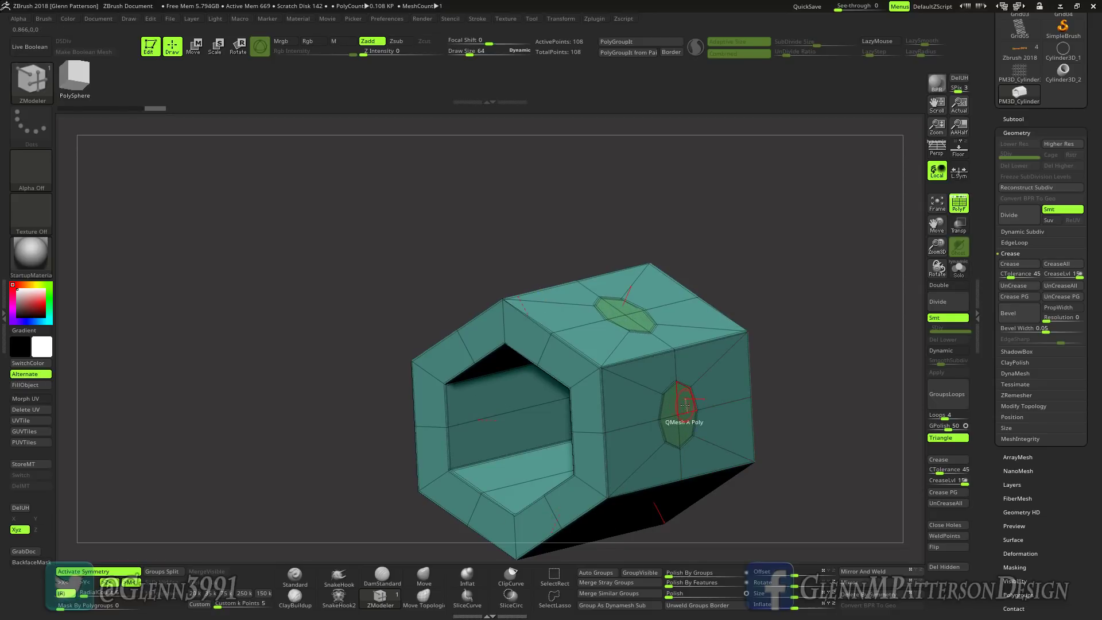
pyautogui.press('space')
pyautogui.click(759, 356)
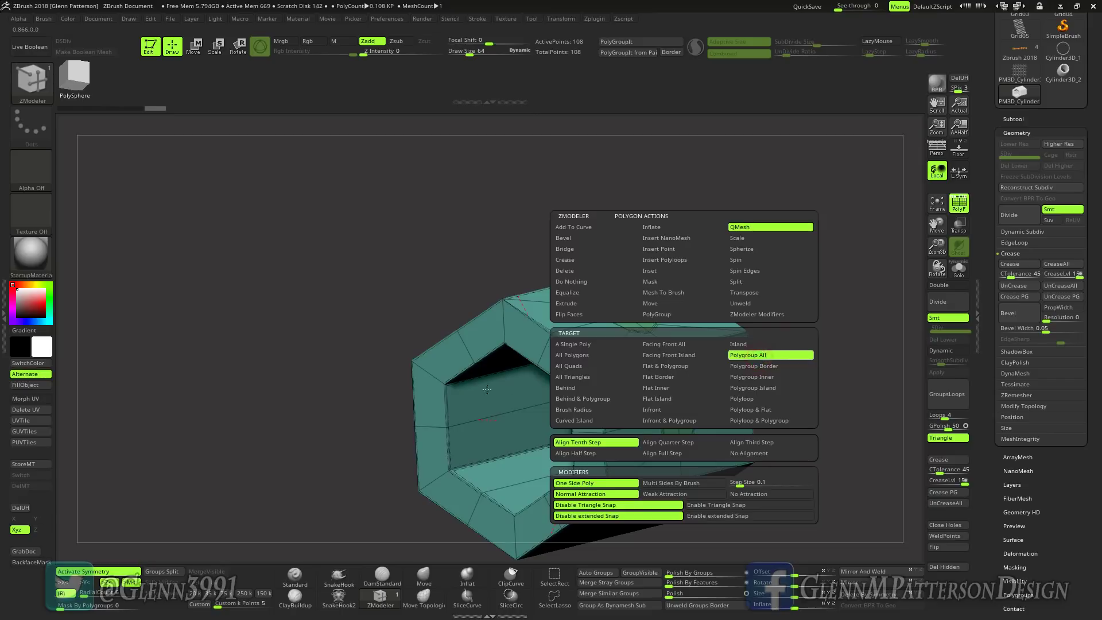
pyautogui.moveTo(684, 403); pyautogui.dragTo(896, 479)
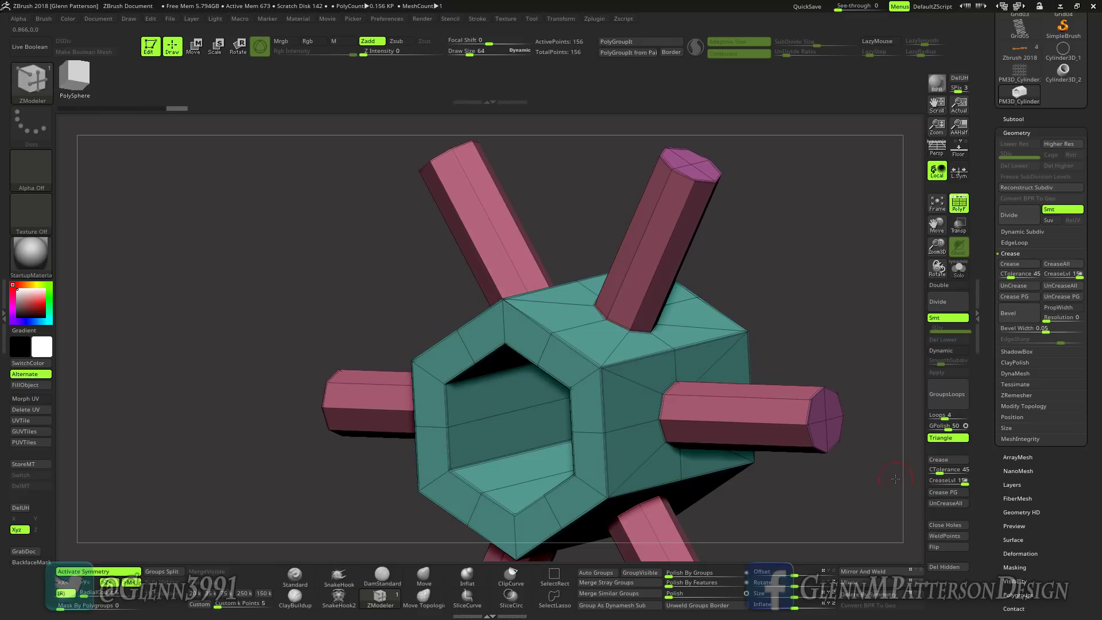
# - Insert six evenly spaced edge loops along each post to divide it into bands
pyautogui.press('space')
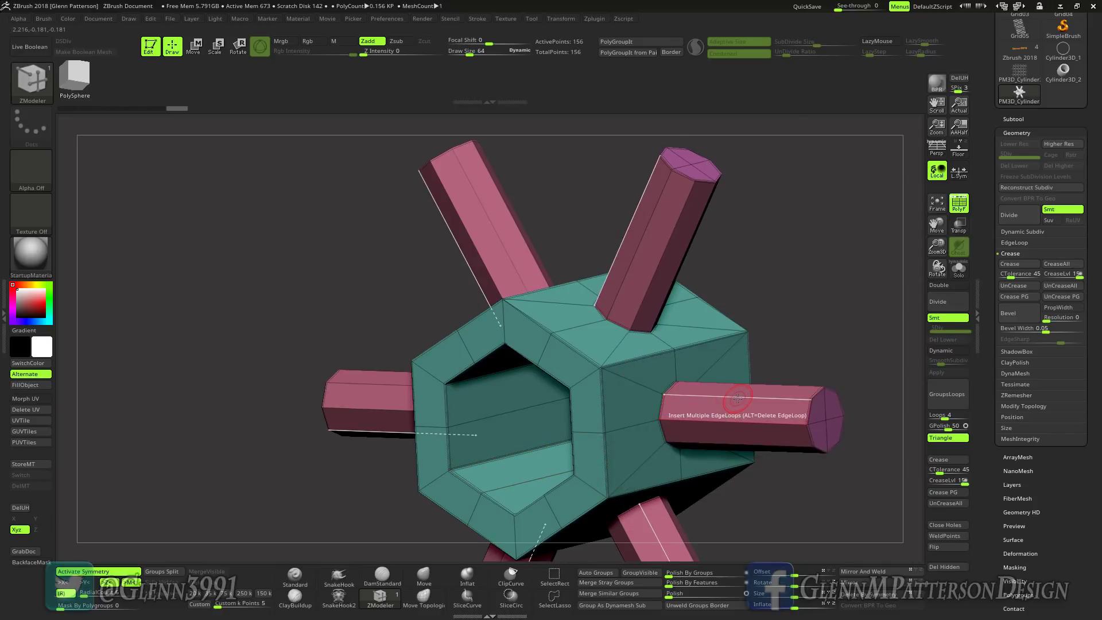
pyautogui.click(738, 397)
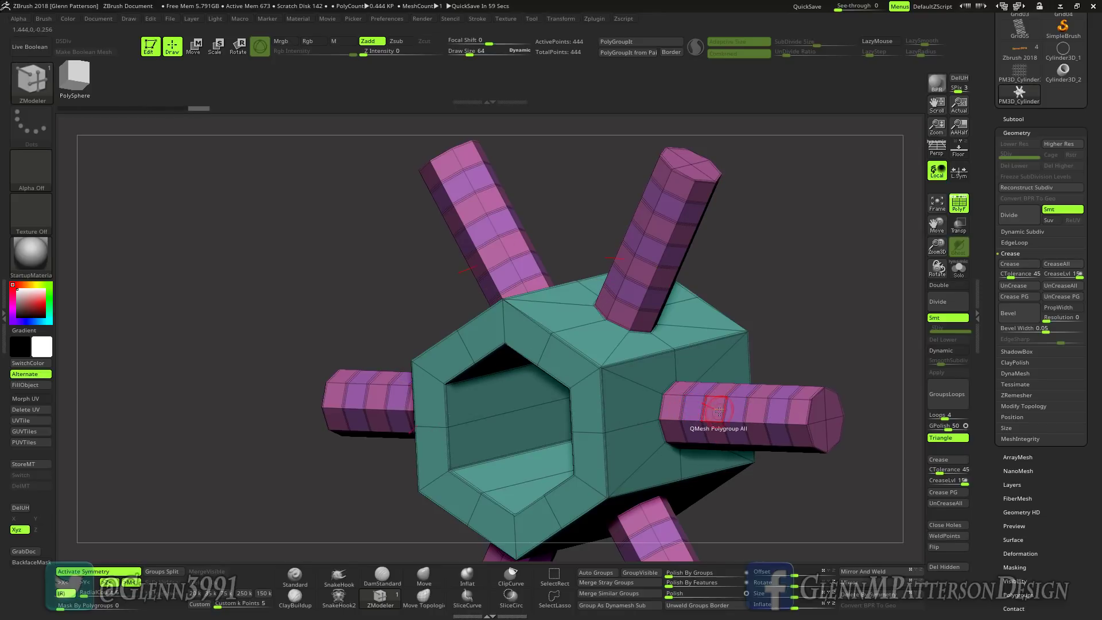
# - QMesh alternate bands of each post with the Polygroup Island target, pushing the inner and outer ones inward and pulling the middle one outward
pyautogui.press('space')
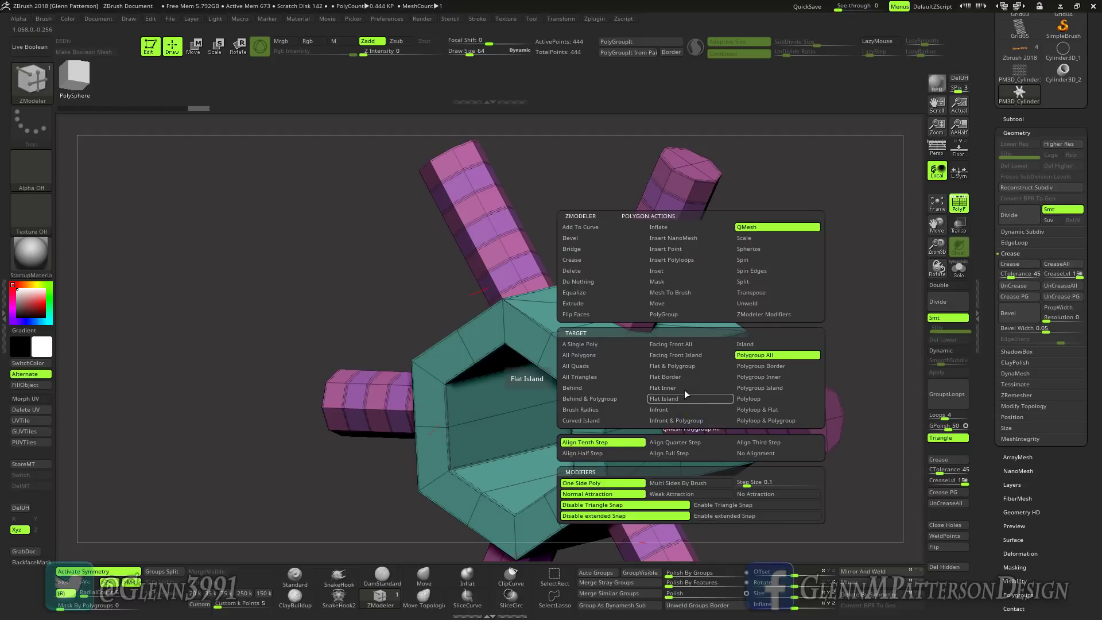
pyautogui.click(759, 389)
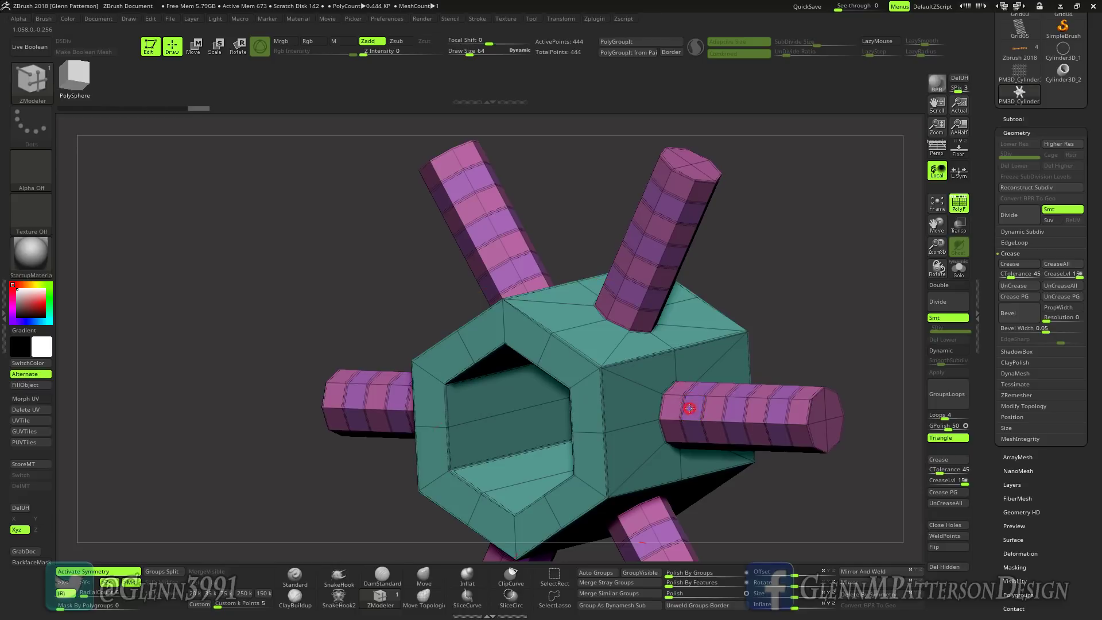
pyautogui.moveTo(690, 408); pyautogui.dragTo(697, 413)
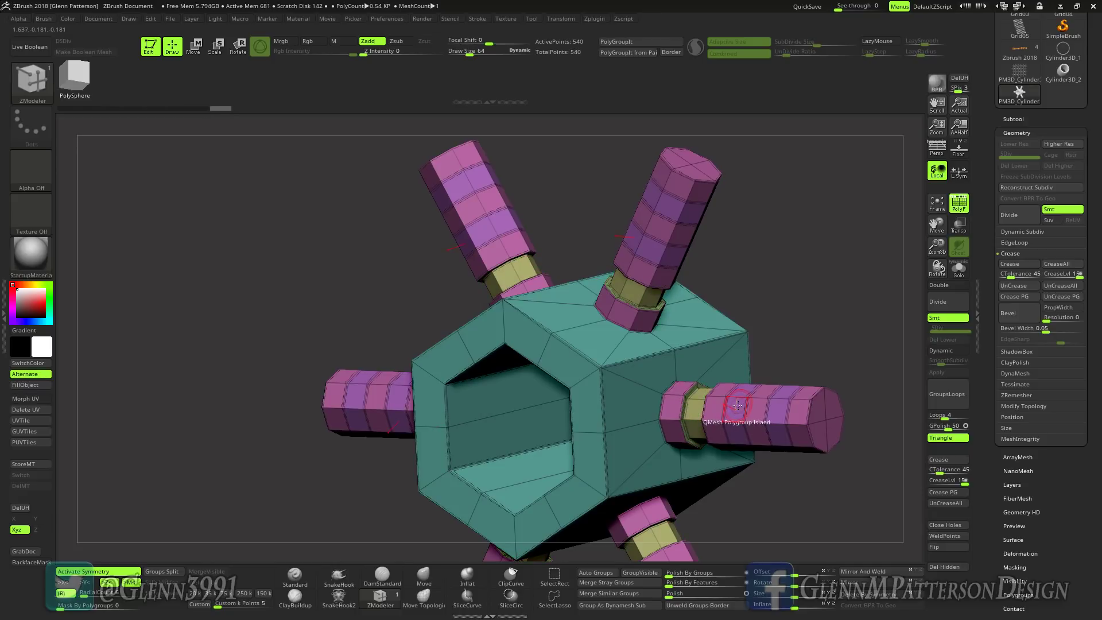
pyautogui.moveTo(733, 407); pyautogui.dragTo(729, 402)
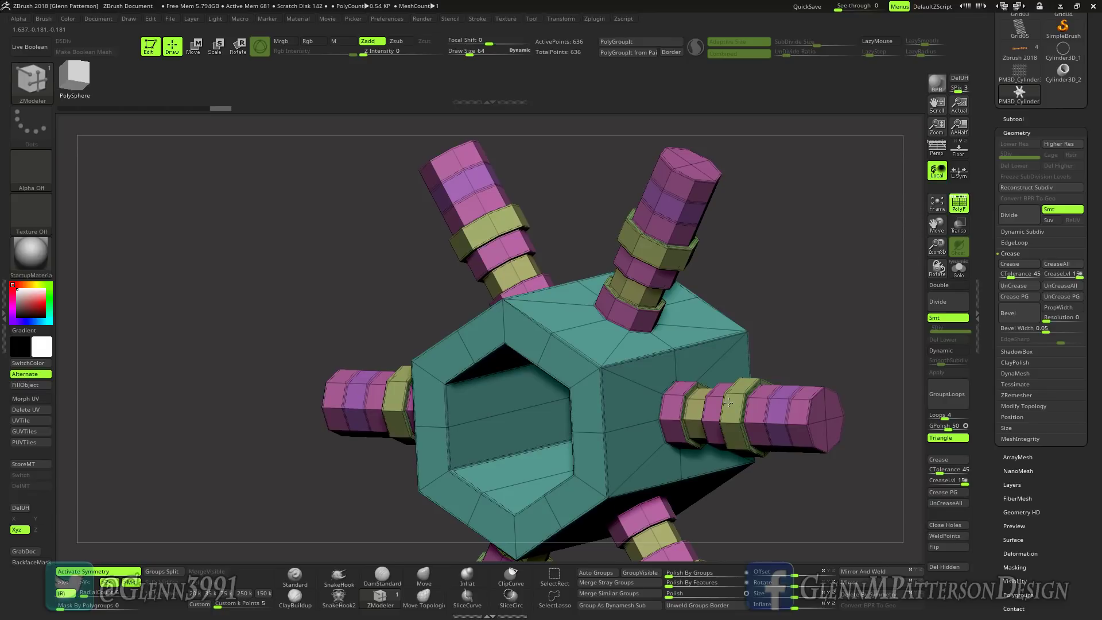
pyautogui.click(728, 403)
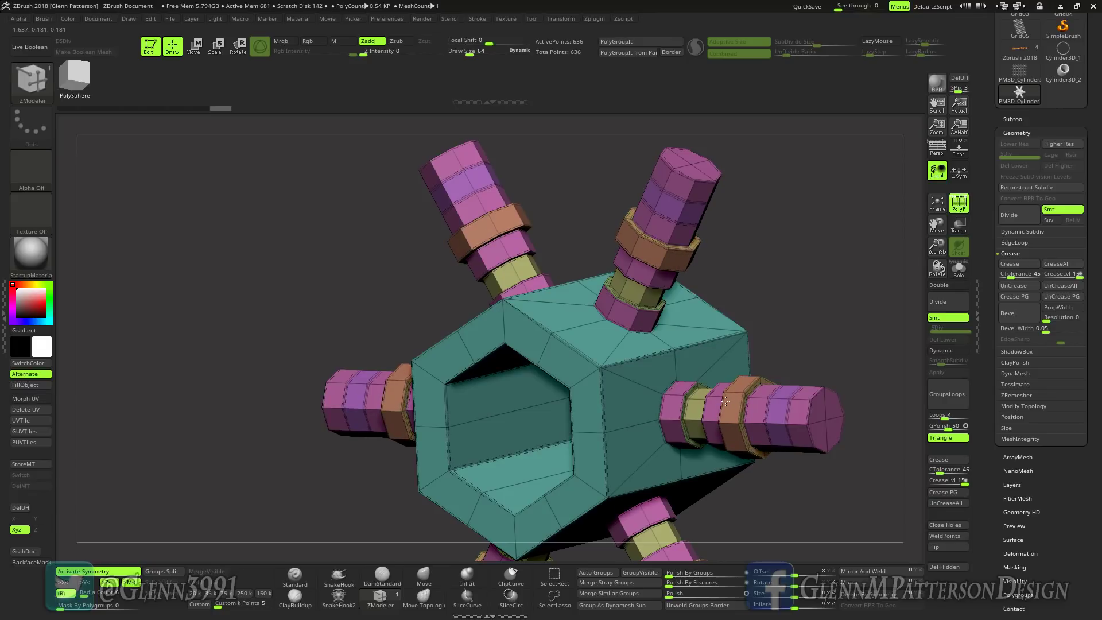
pyautogui.click(776, 415)
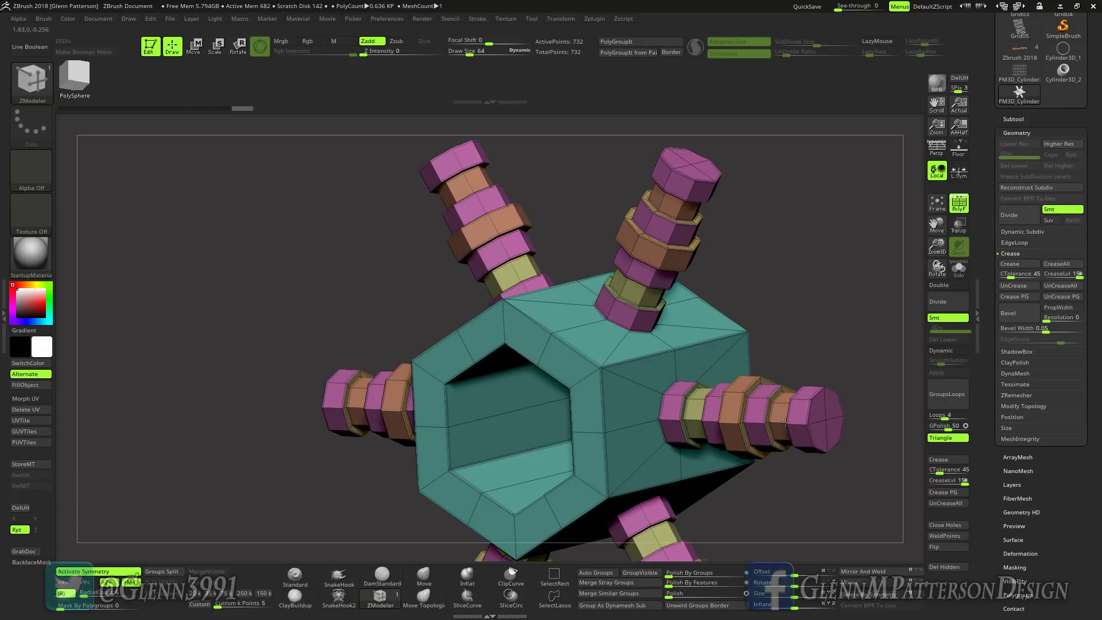
pyautogui.moveTo(786, 422); pyautogui.dragTo(795, 426)
pyautogui.press('alt')
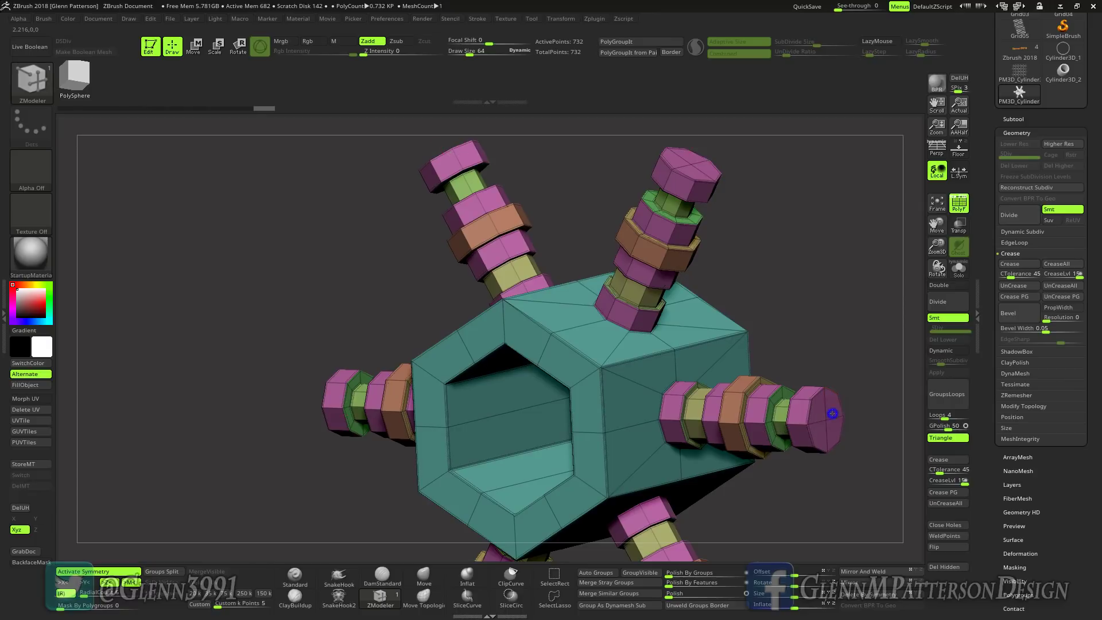
# - Try to delete the end caps of the posts using the Delete polygon action with the Polygroup All target
pyautogui.moveTo(839, 421); pyautogui.dragTo(775, 405, button='right')
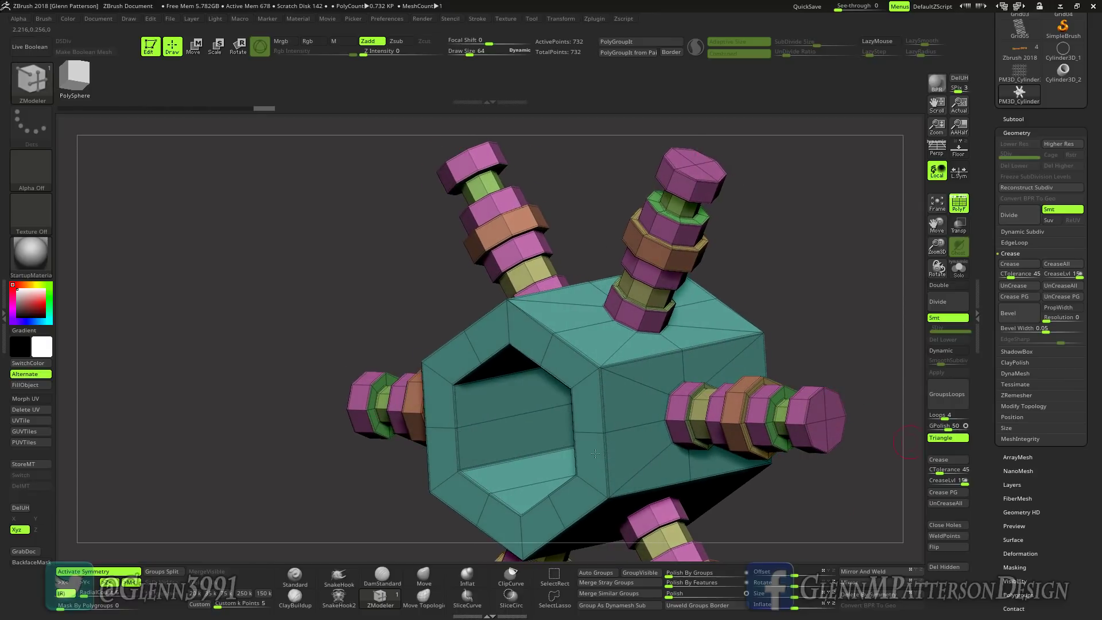
pyautogui.rightClick(832, 406)
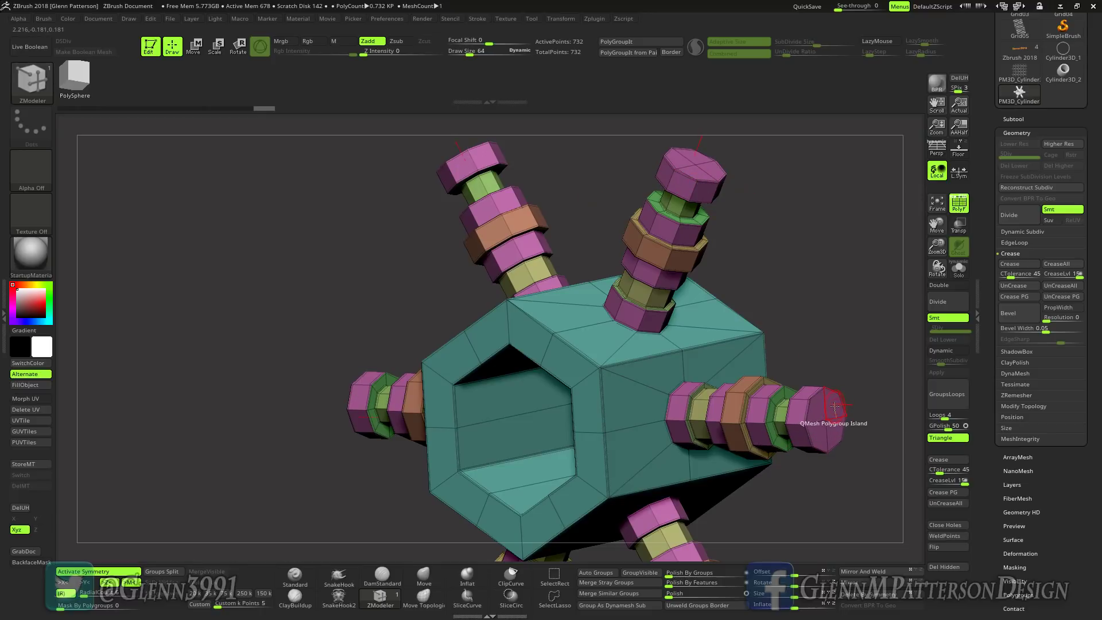
pyautogui.press('space')
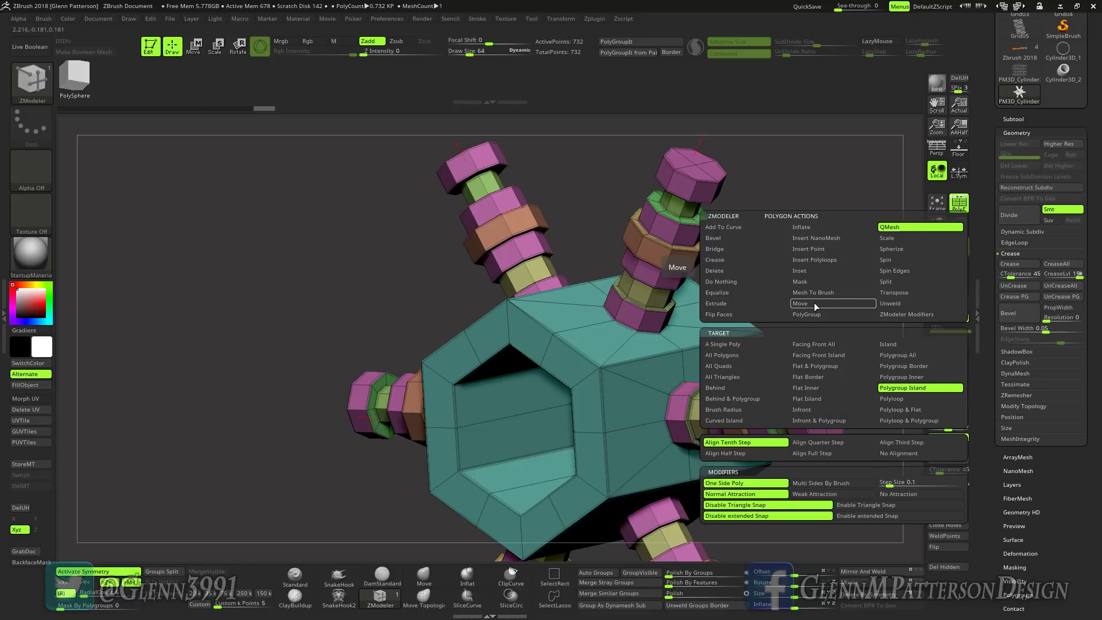
pyautogui.click(744, 274)
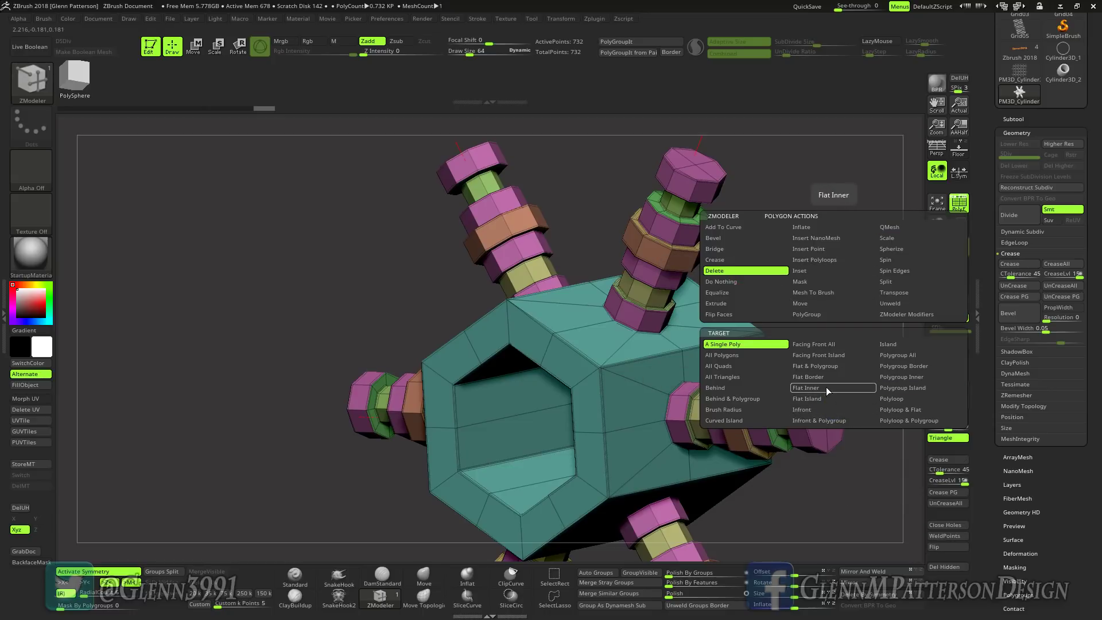
pyautogui.click(905, 357)
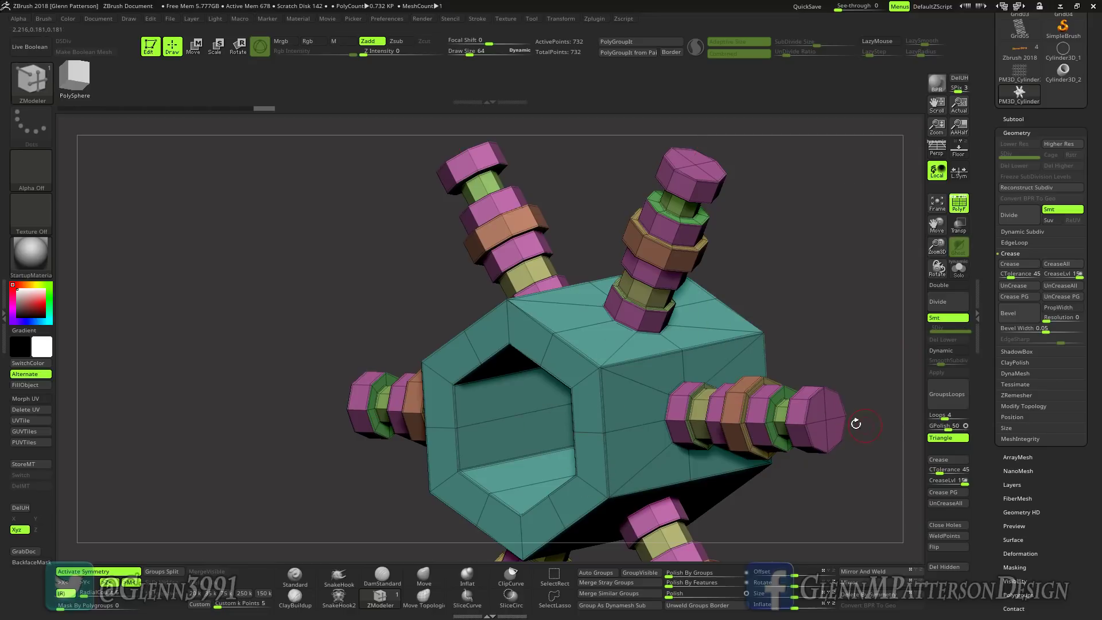
pyautogui.click(829, 411)
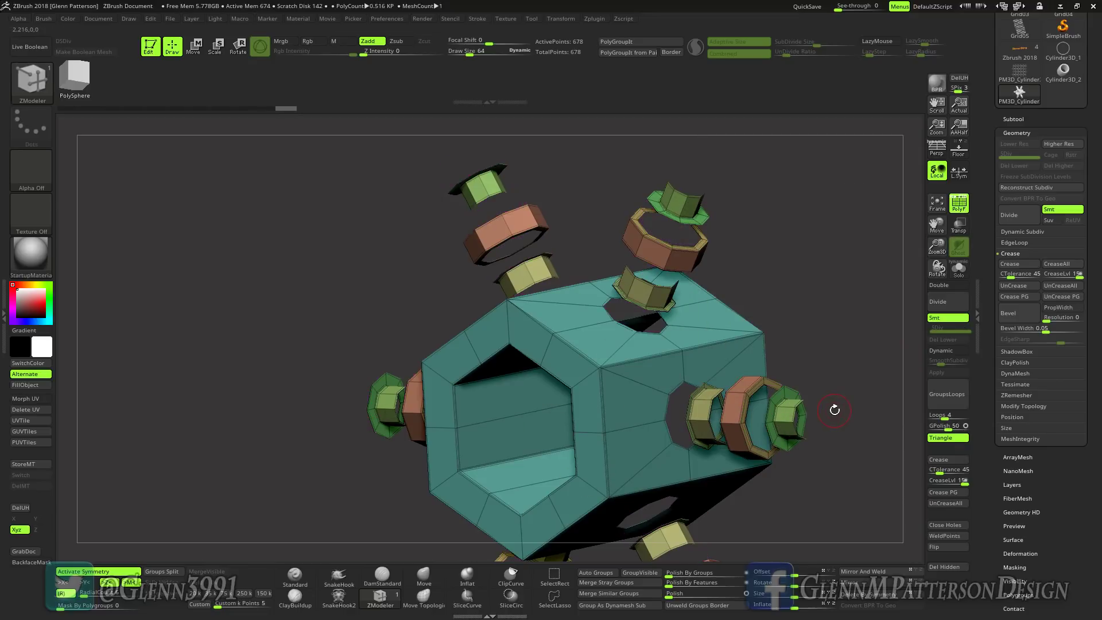
pyautogui.hotkey('ctrl', 'z')
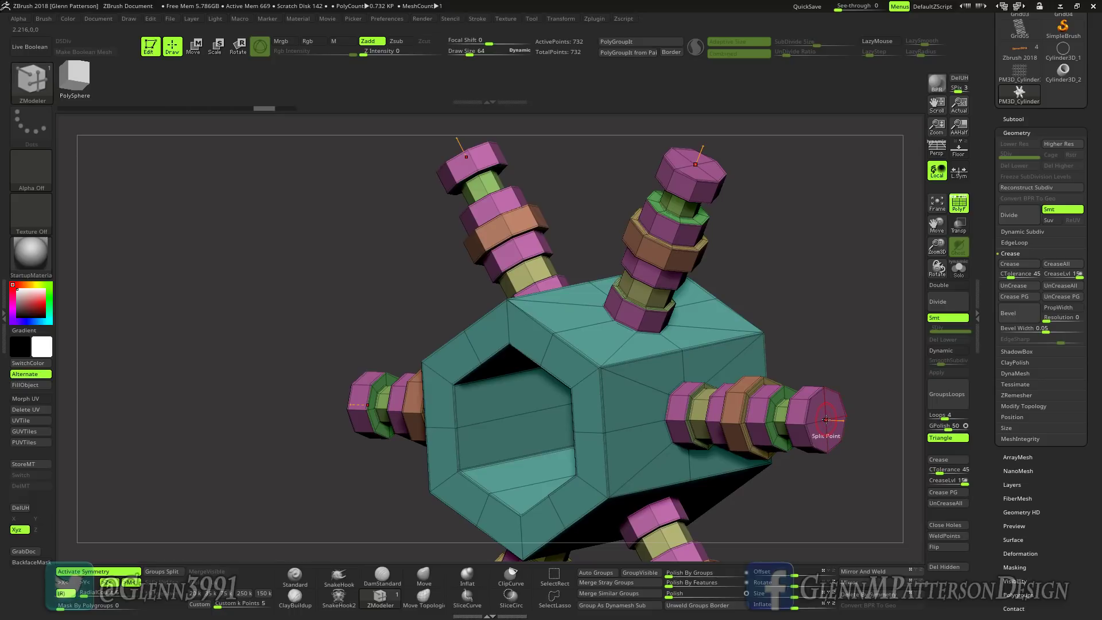
# - Try to delete the posts' end caps using the Delete polygon action with the Polygroup Island target
pyautogui.press('space')
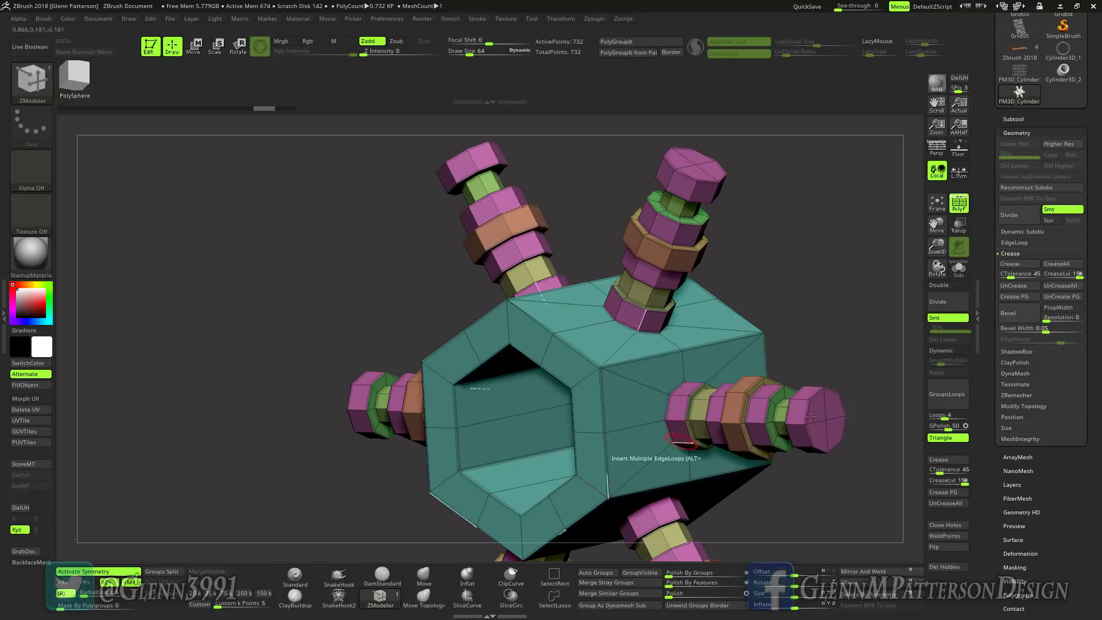
pyautogui.press('space')
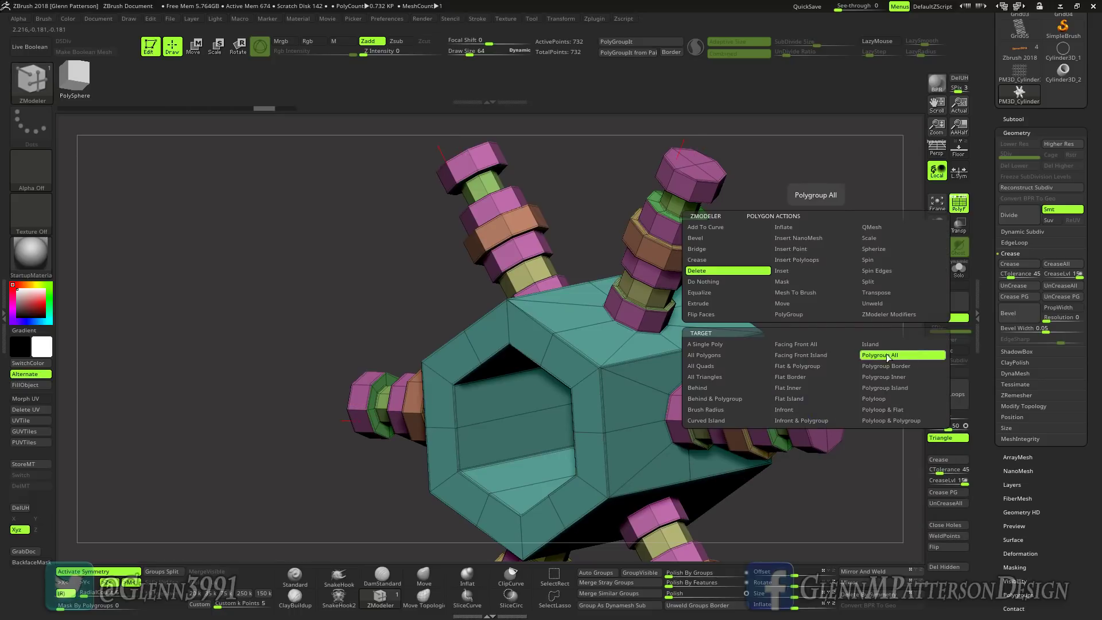
pyautogui.click(887, 389)
pyautogui.click(817, 410)
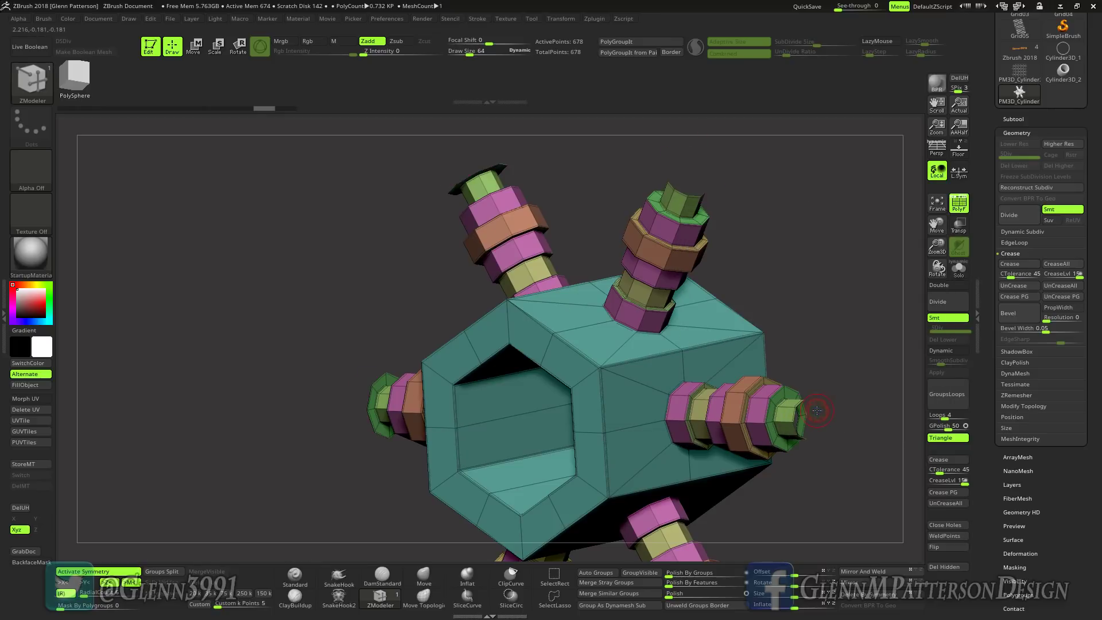
pyautogui.press('ctrl')
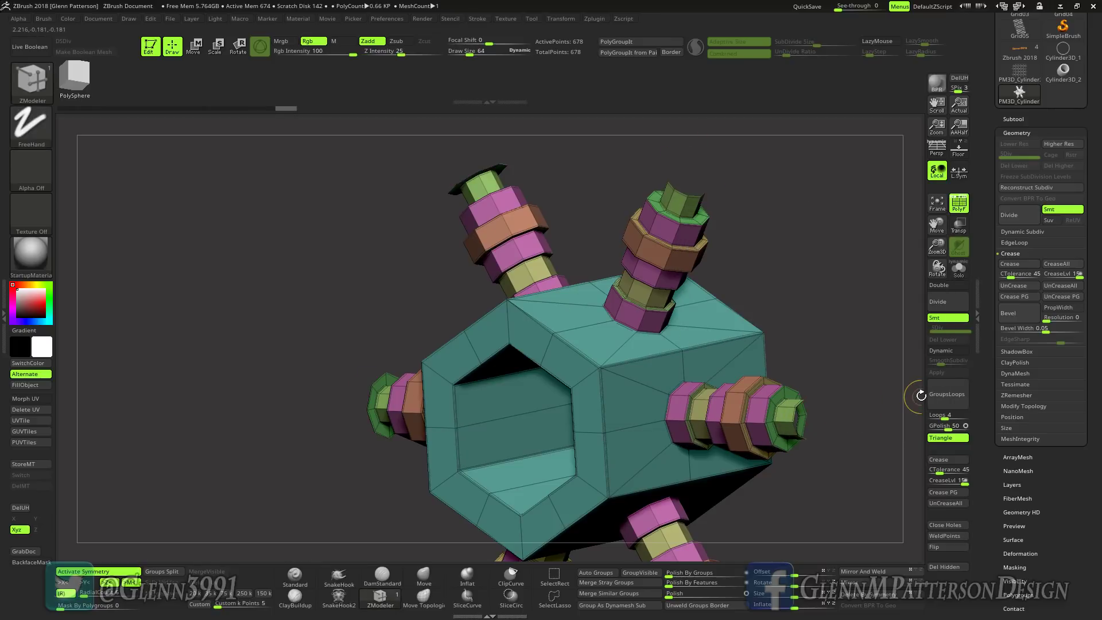
pyautogui.hotkey('ctrl', 'z')
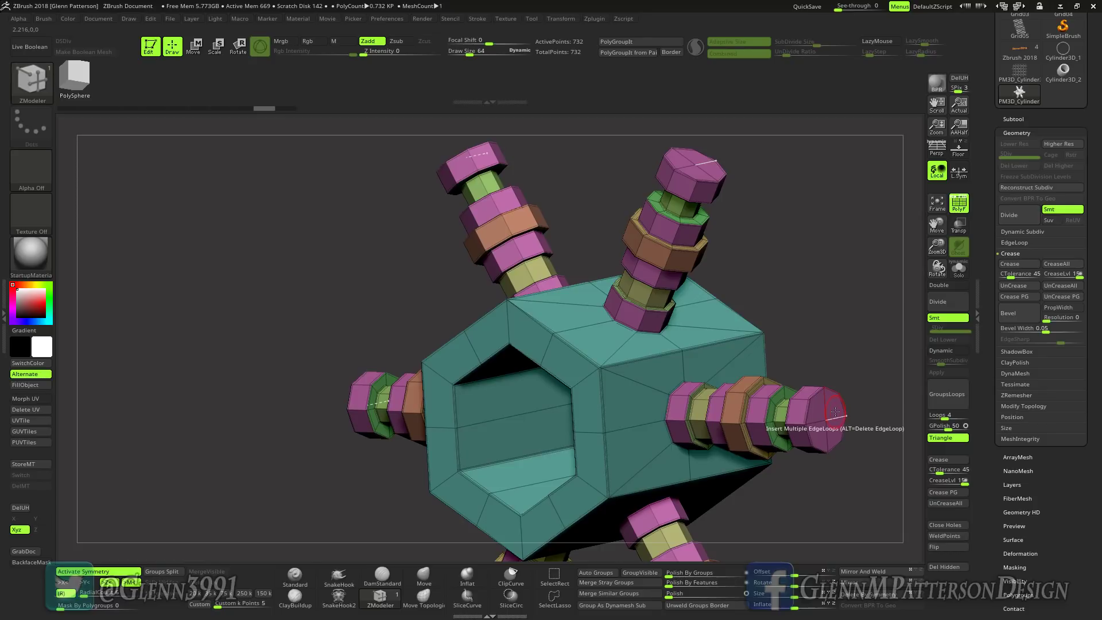
# - Delete only the flat end faces of all the posts, leaving their pink side bands in place
pyautogui.press('space')
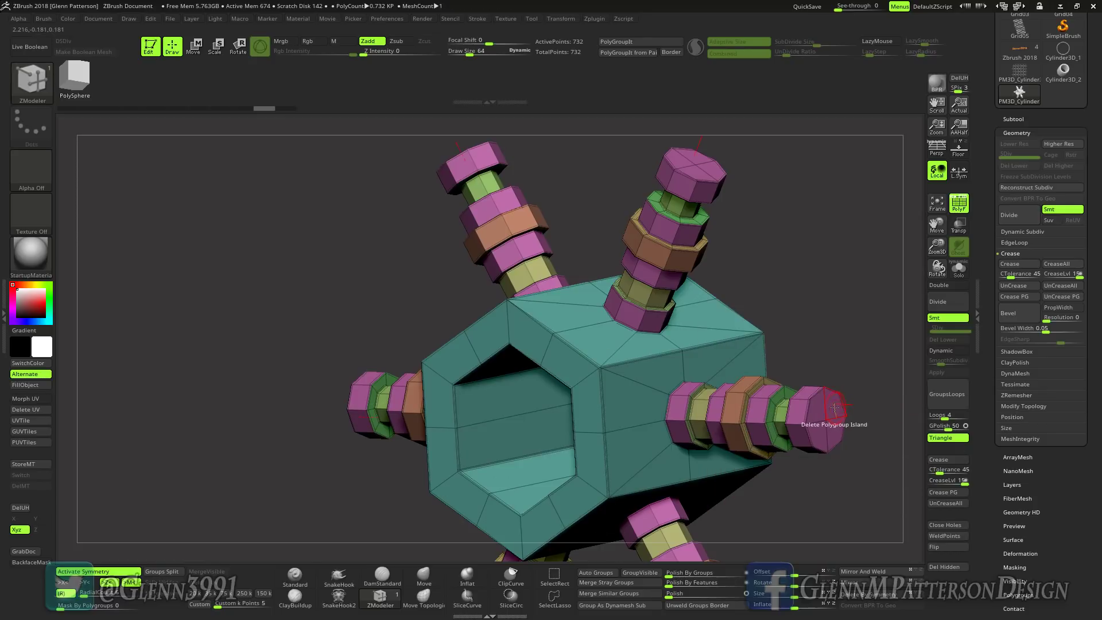
pyautogui.press('space')
pyautogui.click(832, 404)
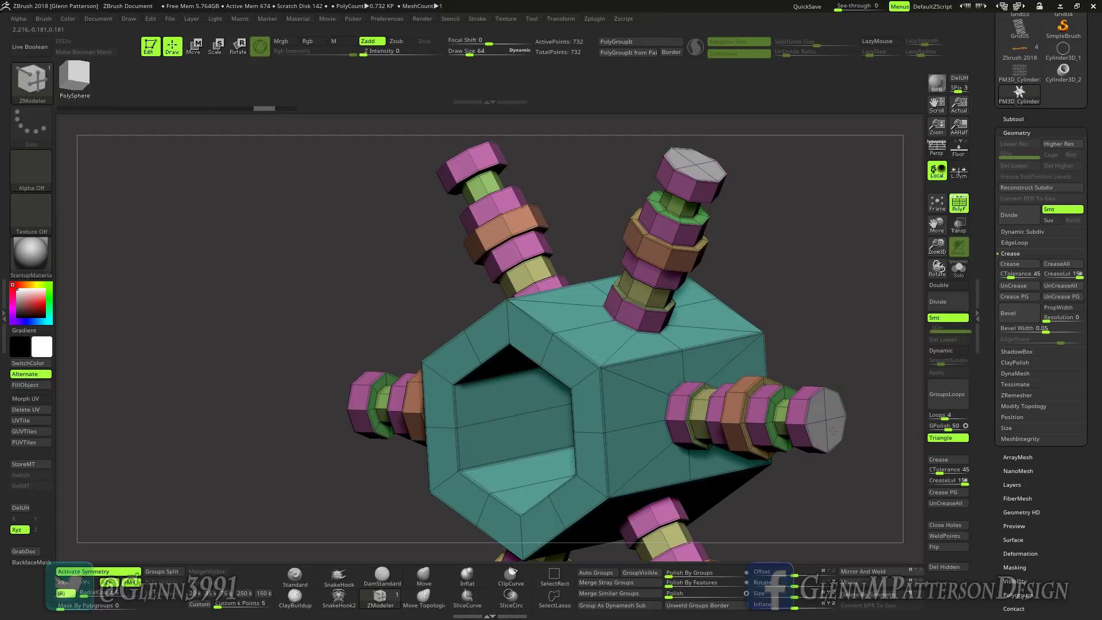
pyautogui.click(834, 408)
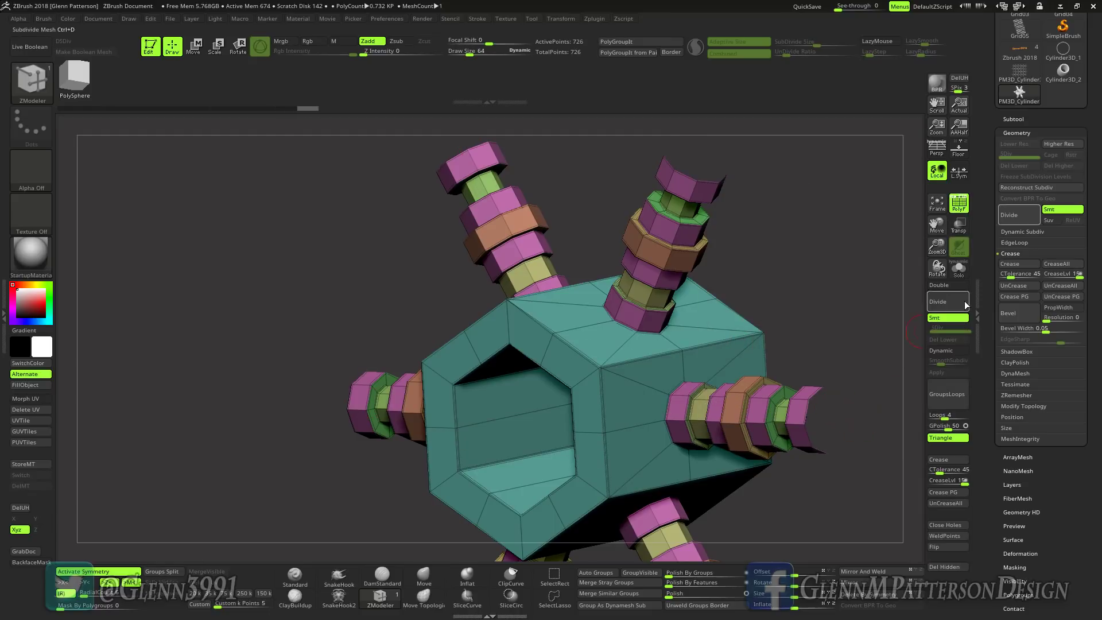
# - Turn on Double sided display for the mesh in its display properties
pyautogui.moveTo(1057, 577); pyautogui.dragTo(1035, 487)
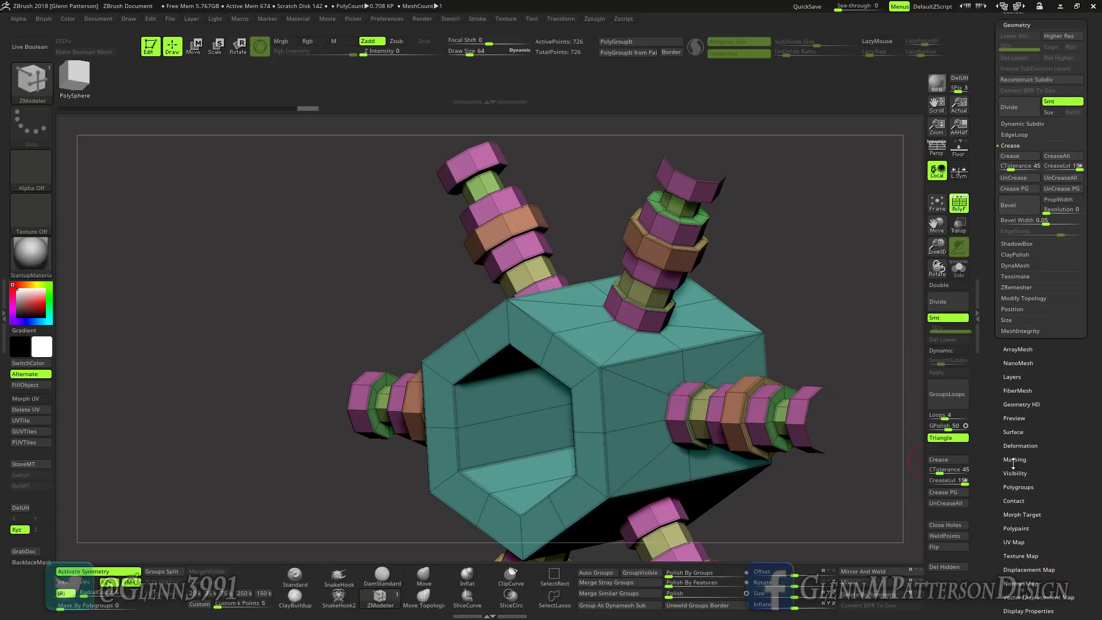
pyautogui.click(1014, 475)
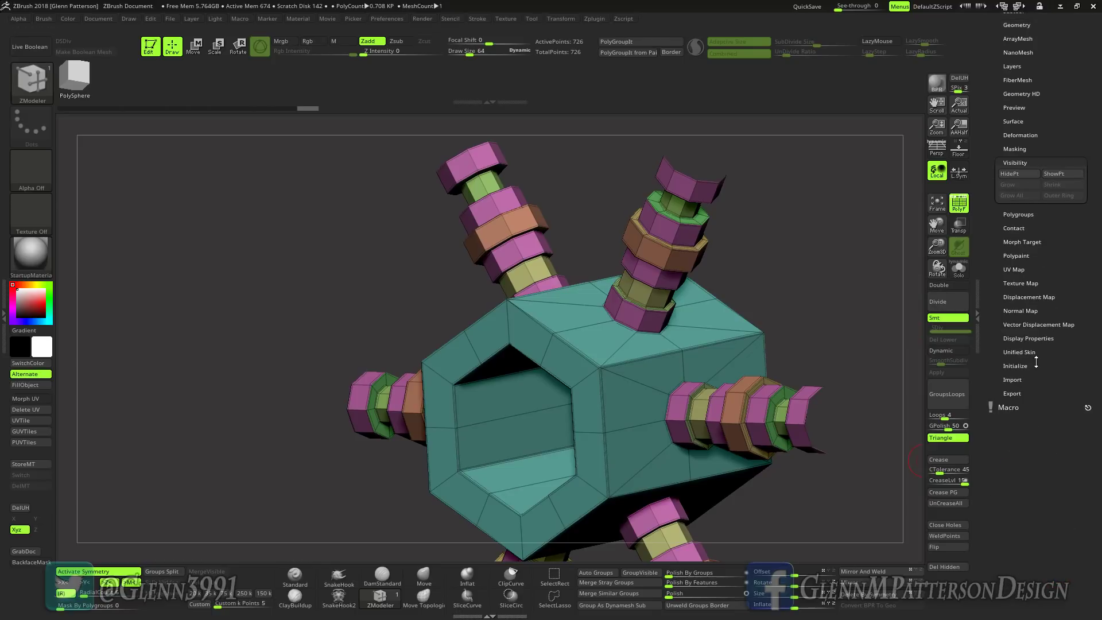
pyautogui.click(1014, 338)
pyautogui.click(1015, 332)
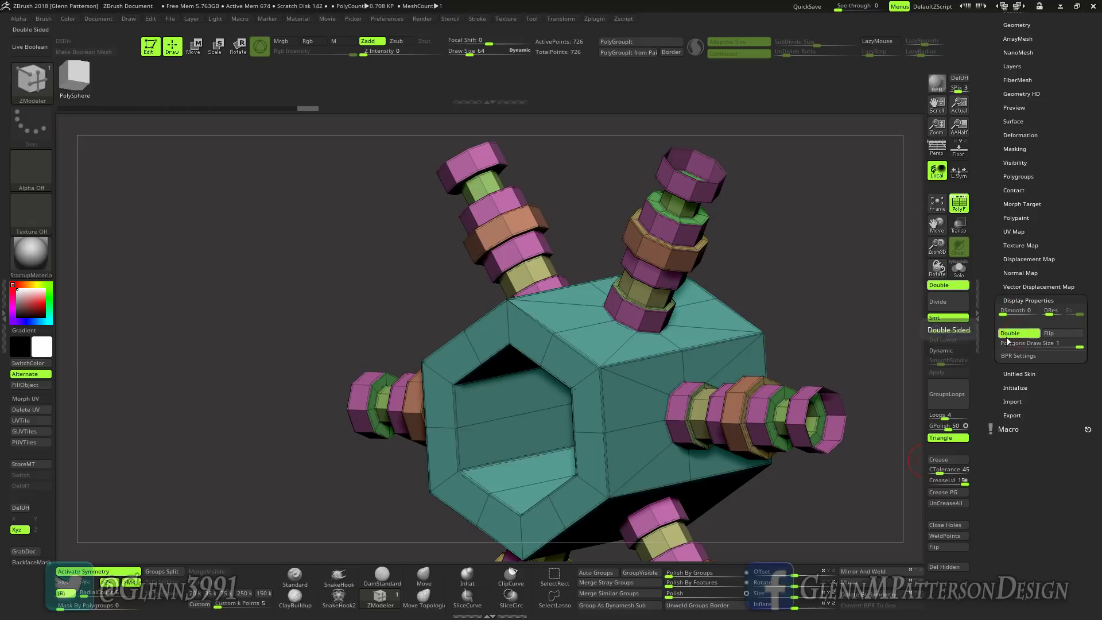
# - Normalize the mesh's size with the Unify deformation
pyautogui.moveTo(834, 278); pyautogui.dragTo(783, 345)
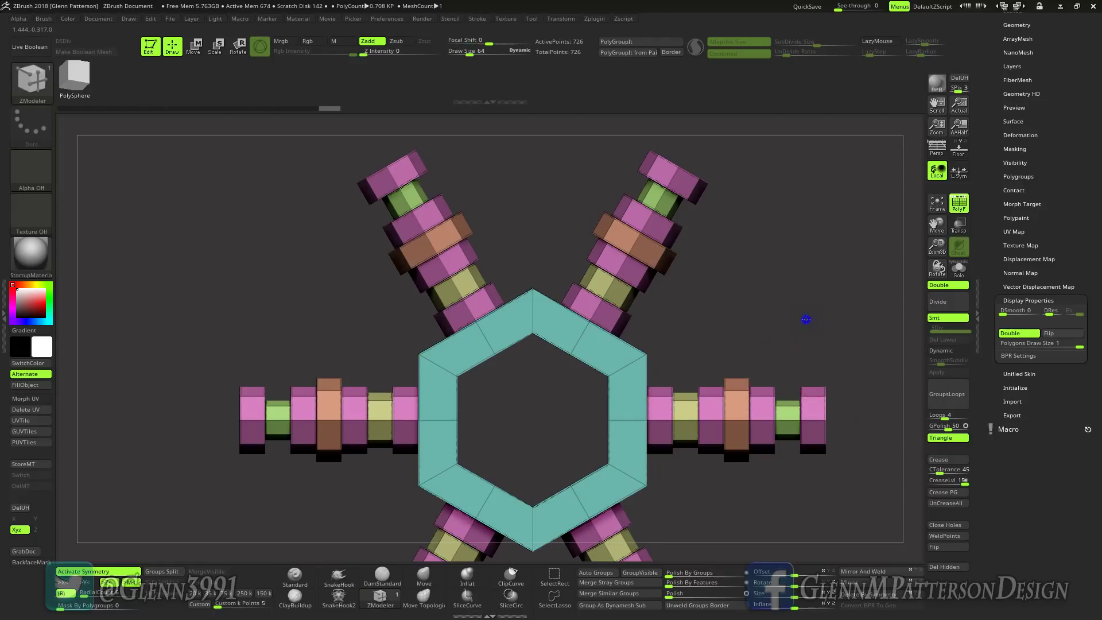
pyautogui.moveTo(807, 319)
pyautogui.mouseDown()
pyautogui.moveTo(815, 342)
pyautogui.moveTo(793, 353)
pyautogui.moveTo(811, 317)
pyautogui.mouseUp()
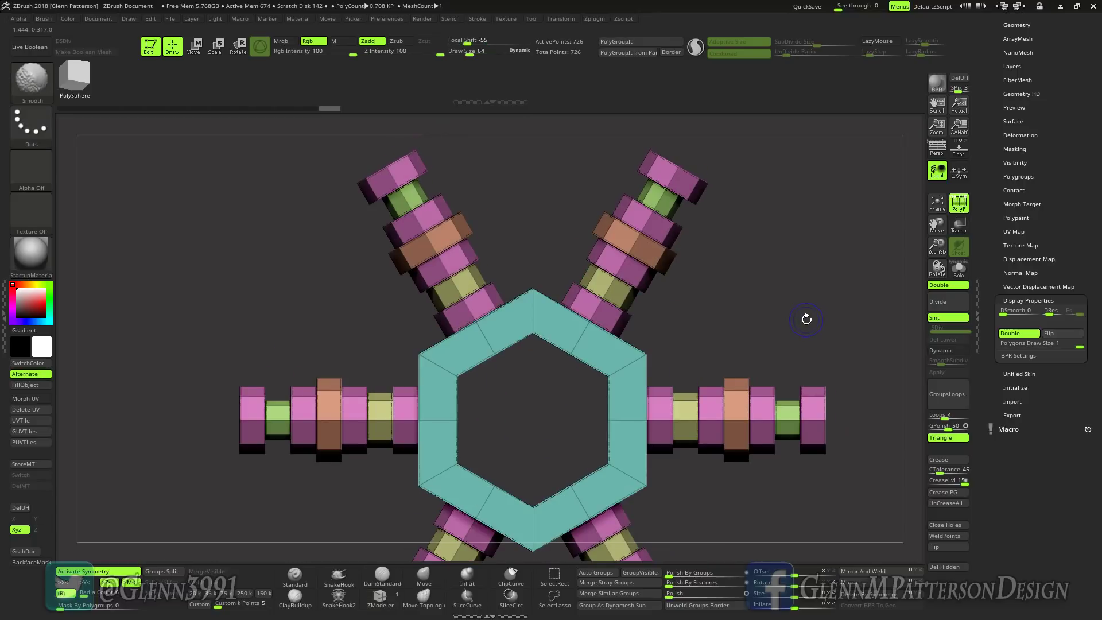
pyautogui.click(1021, 135)
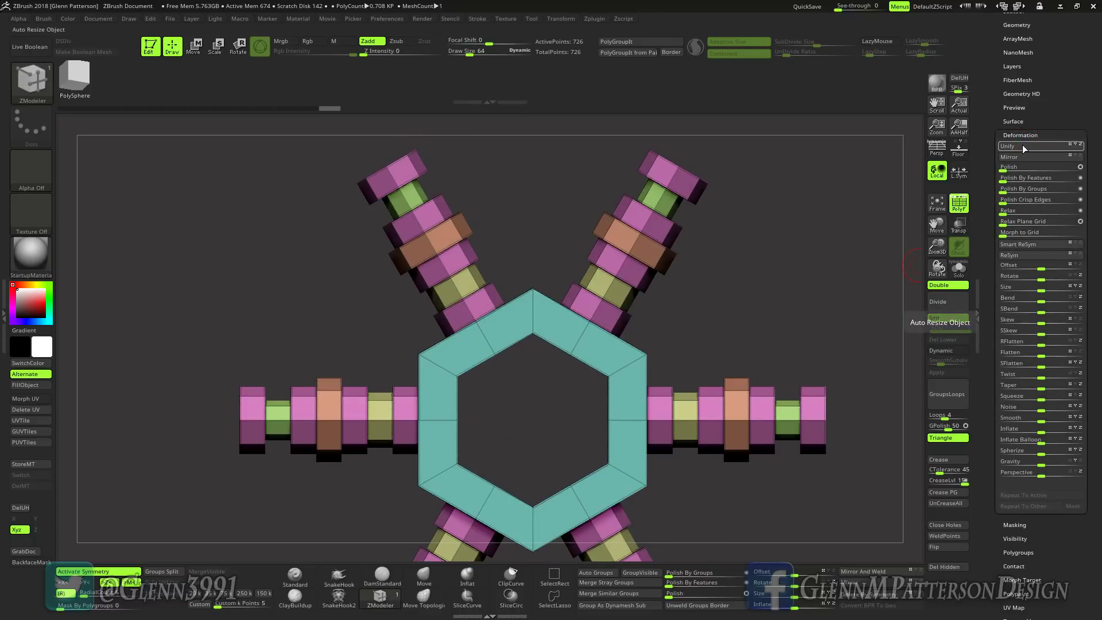
pyautogui.click(1022, 145)
# - Load the saved HexagonGRID array preset onto the hexagon with posts through ArrayMesh
pyautogui.moveTo(1054, 53); pyautogui.dragTo(1054, 171)
pyautogui.click(1016, 157)
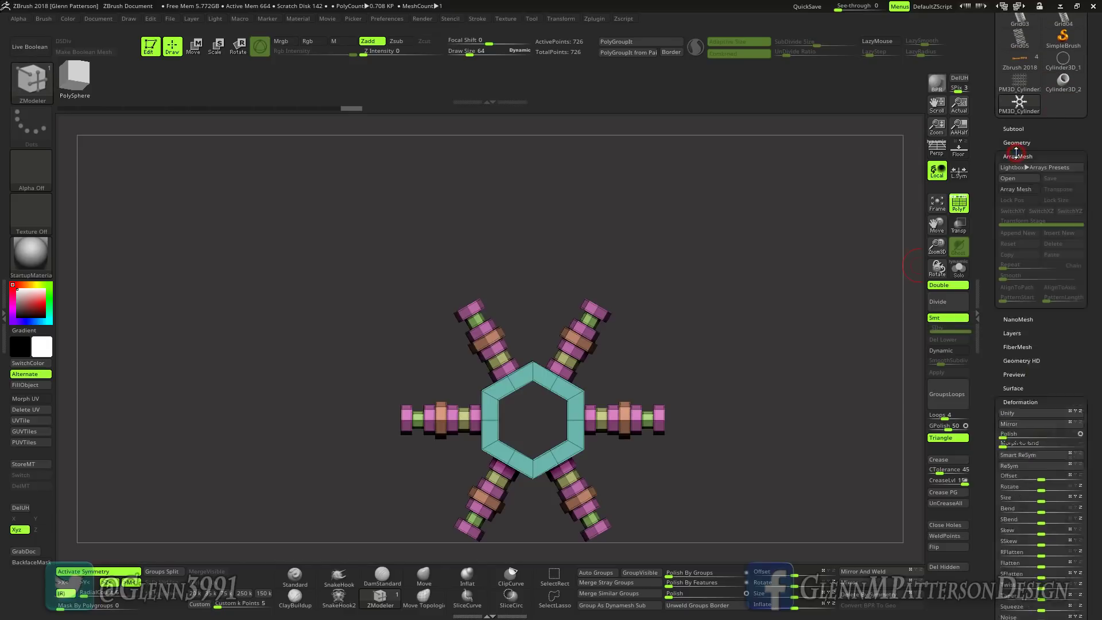
pyautogui.click(1009, 177)
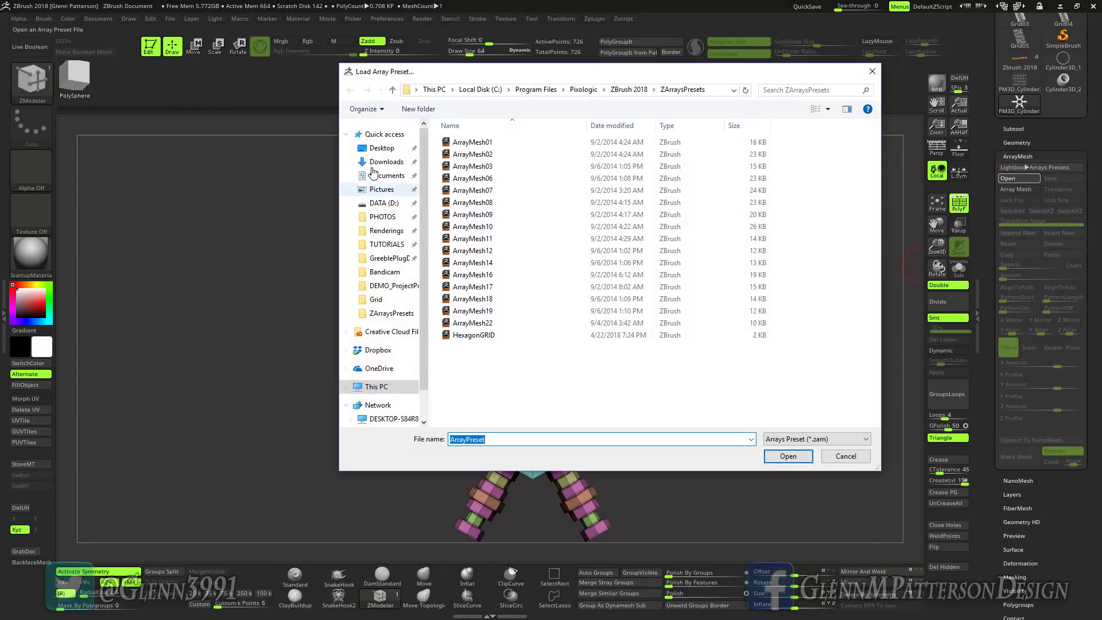
pyautogui.click(443, 337)
pyautogui.doubleClick(443, 338)
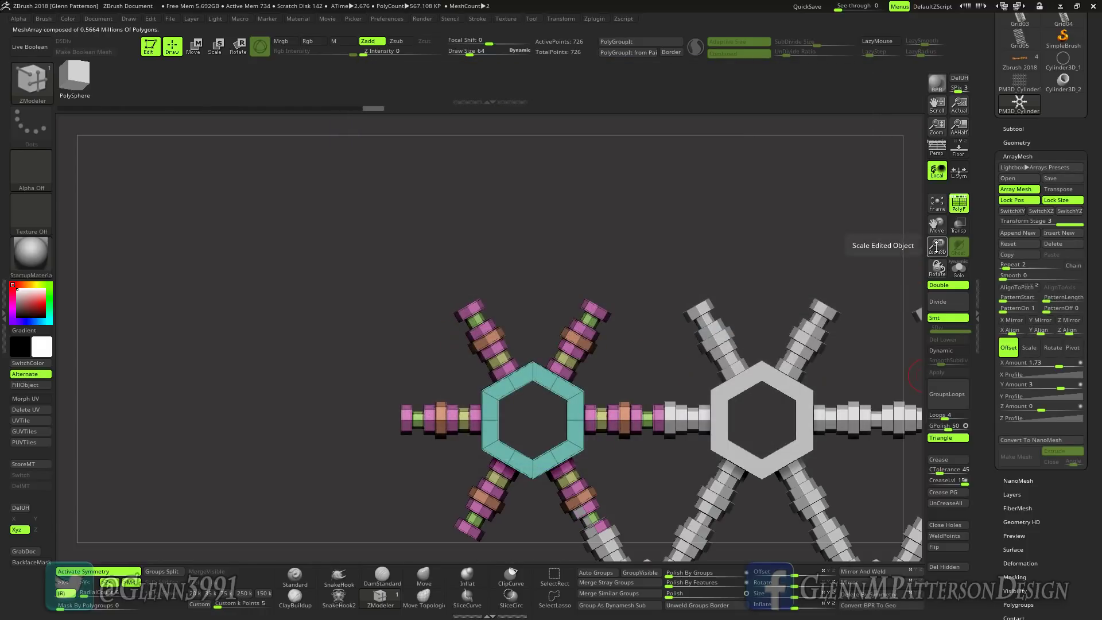
# - Scale the array's source mesh down uniformly until the posts of neighbouring hexagons meet end to end
pyautogui.moveTo(937, 246); pyautogui.dragTo(918, 383)
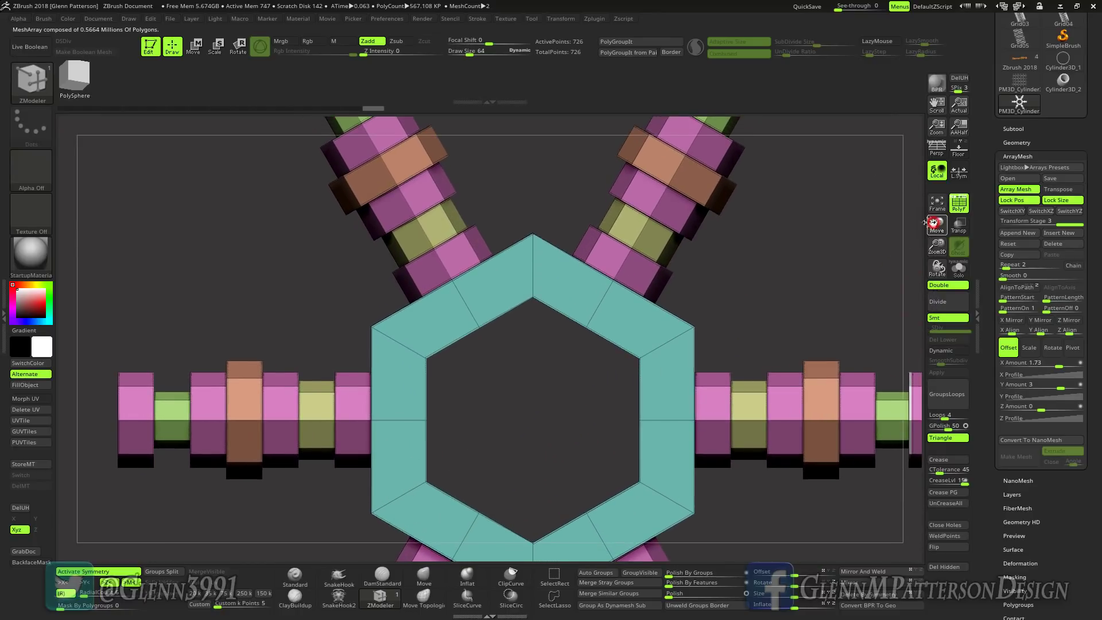
pyautogui.moveTo(933, 223); pyautogui.dragTo(795, 184)
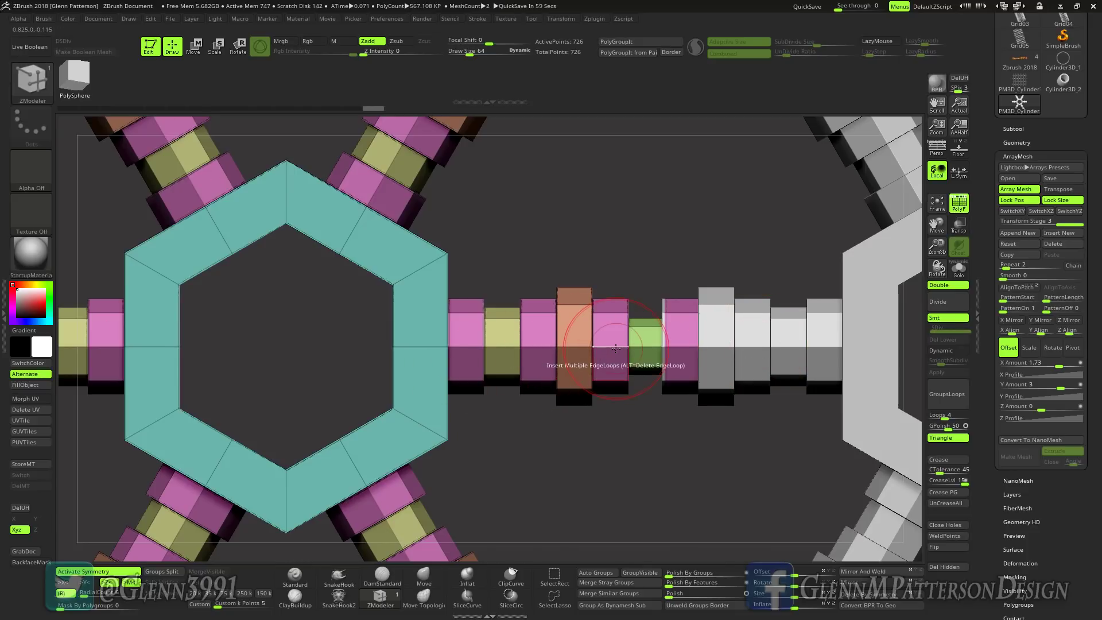
pyautogui.click(196, 49)
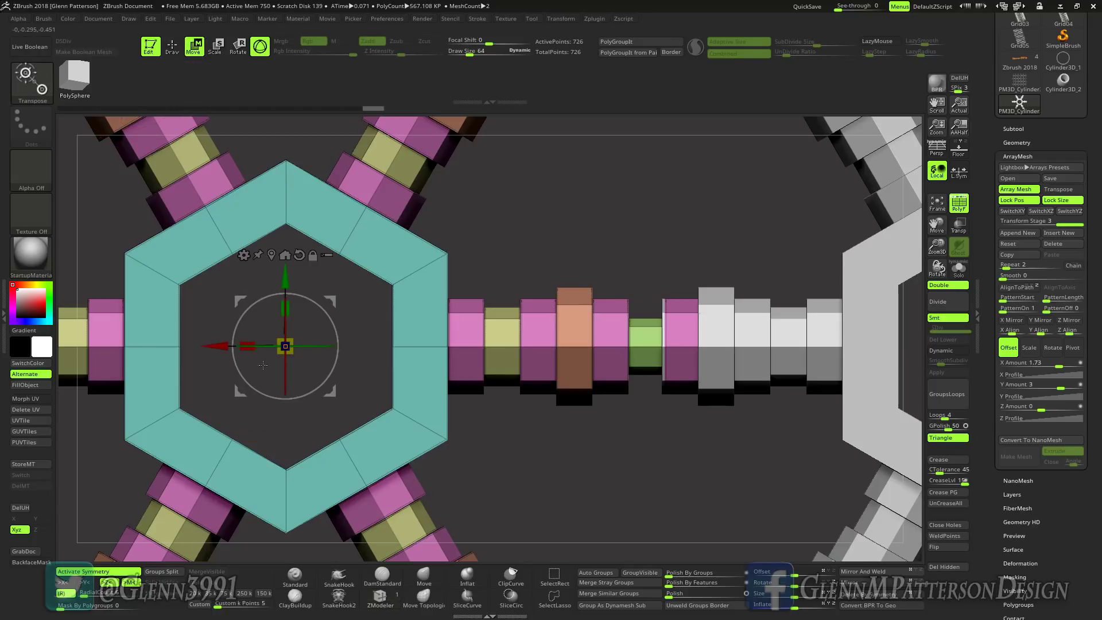
pyautogui.moveTo(289, 342); pyautogui.dragTo(233, 338)
pyautogui.moveTo(938, 223)
pyautogui.mouseDown()
pyautogui.moveTo(911, 192)
pyautogui.moveTo(889, 55)
pyautogui.moveTo(720, 5)
pyautogui.moveTo(751, 172)
pyautogui.moveTo(937, 225)
pyautogui.mouseUp()
pyautogui.click(938, 207)
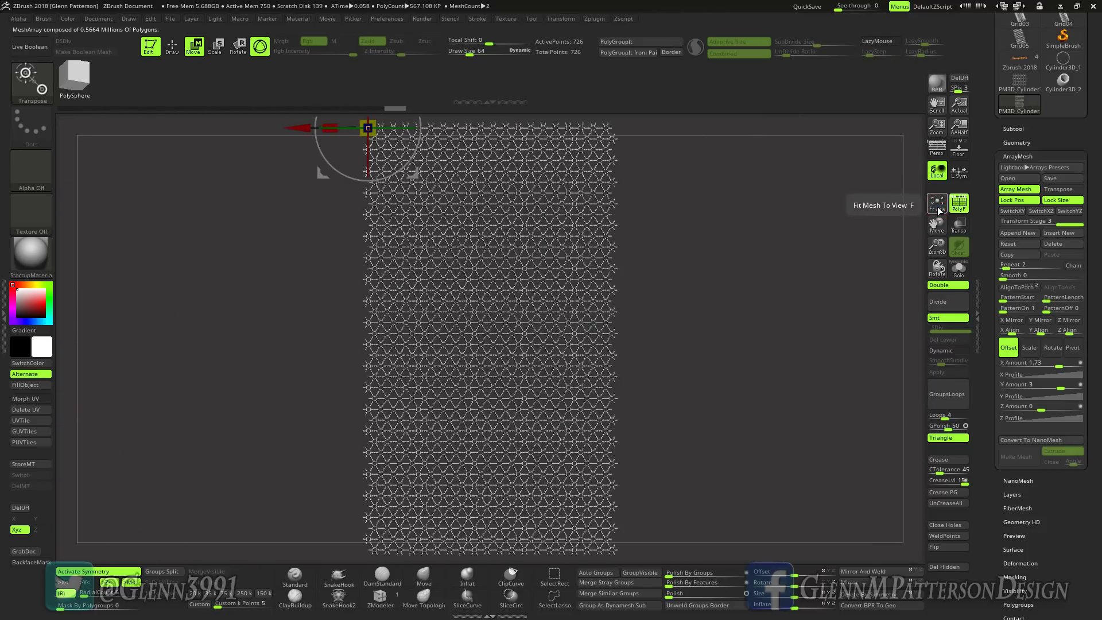
# - Convert the hexagon array to real geometry with Convert BPR To Geo
pyautogui.moveTo(937, 245); pyautogui.dragTo(987, 469)
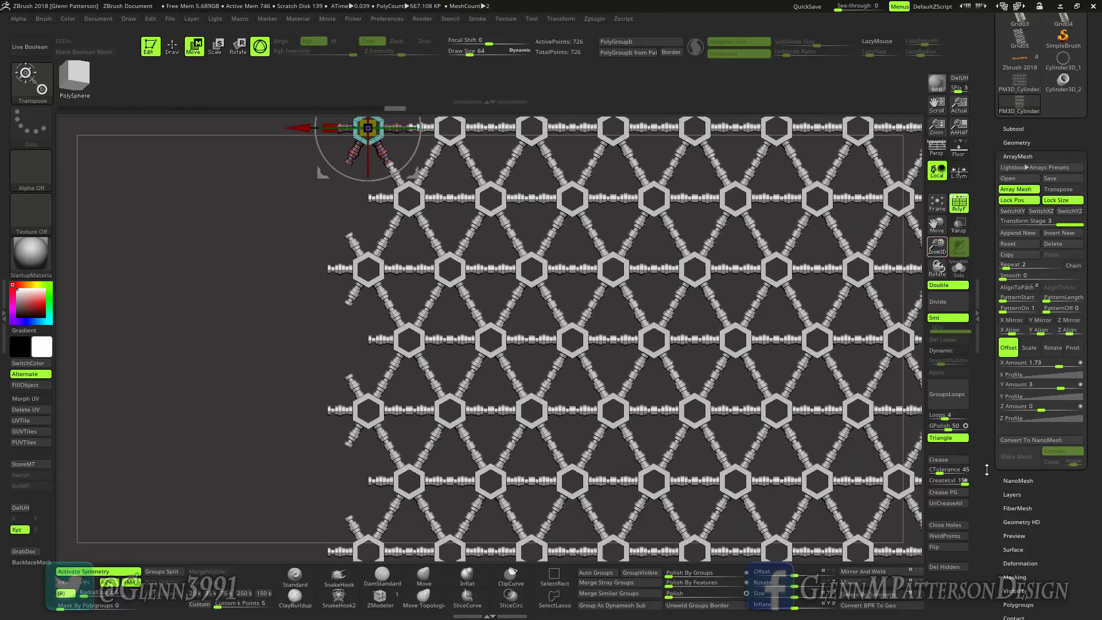
pyautogui.click(863, 610)
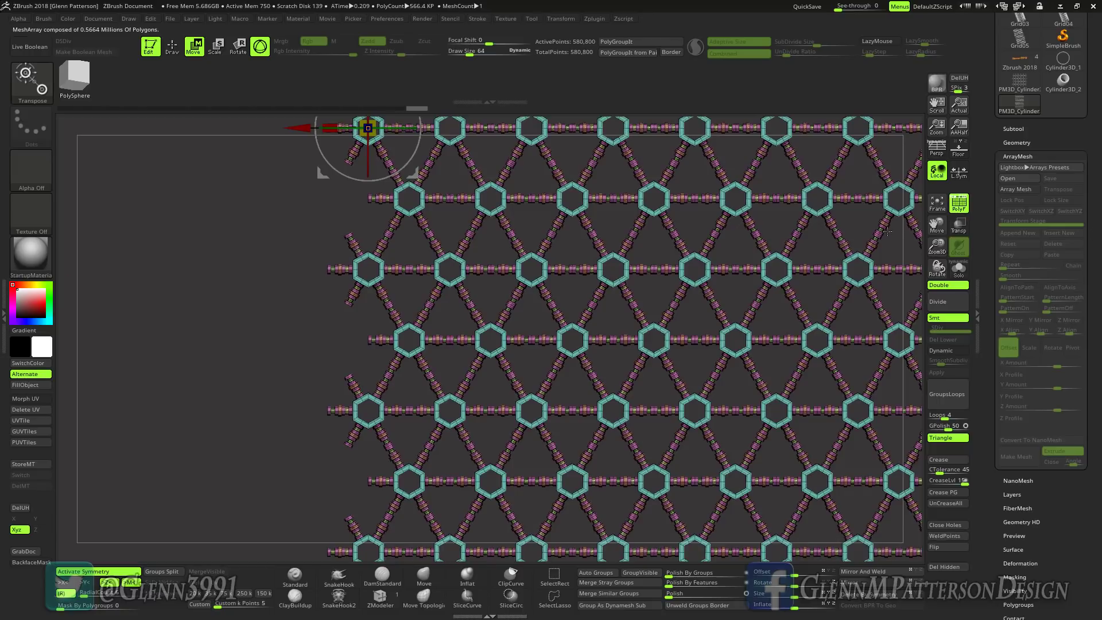
pyautogui.moveTo(939, 248); pyautogui.dragTo(1006, 344)
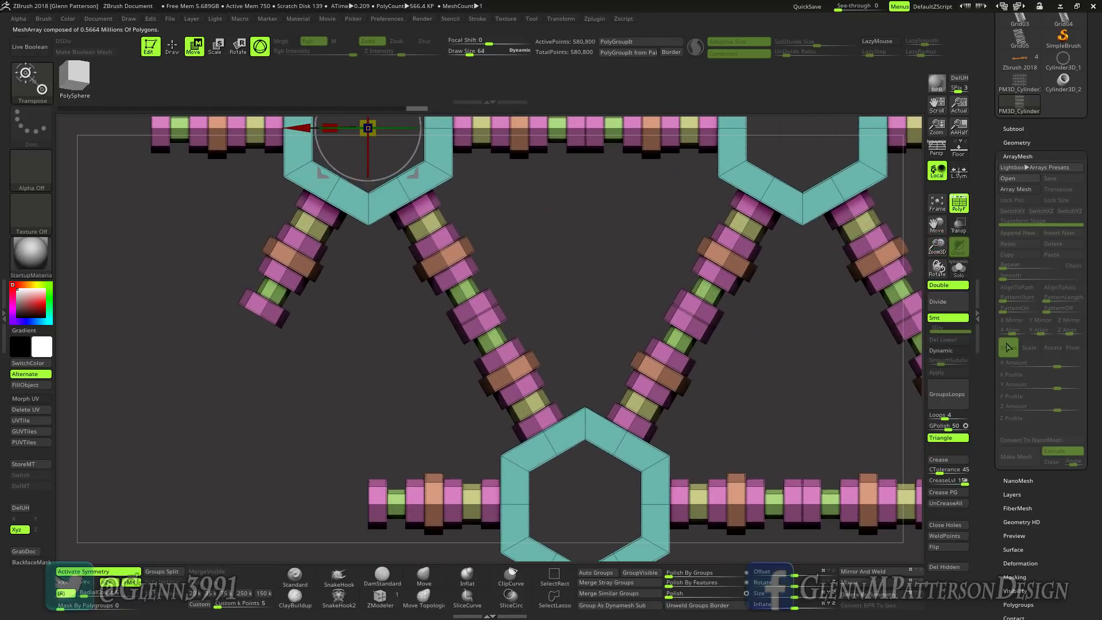
pyautogui.moveTo(937, 227); pyautogui.dragTo(1100, 126)
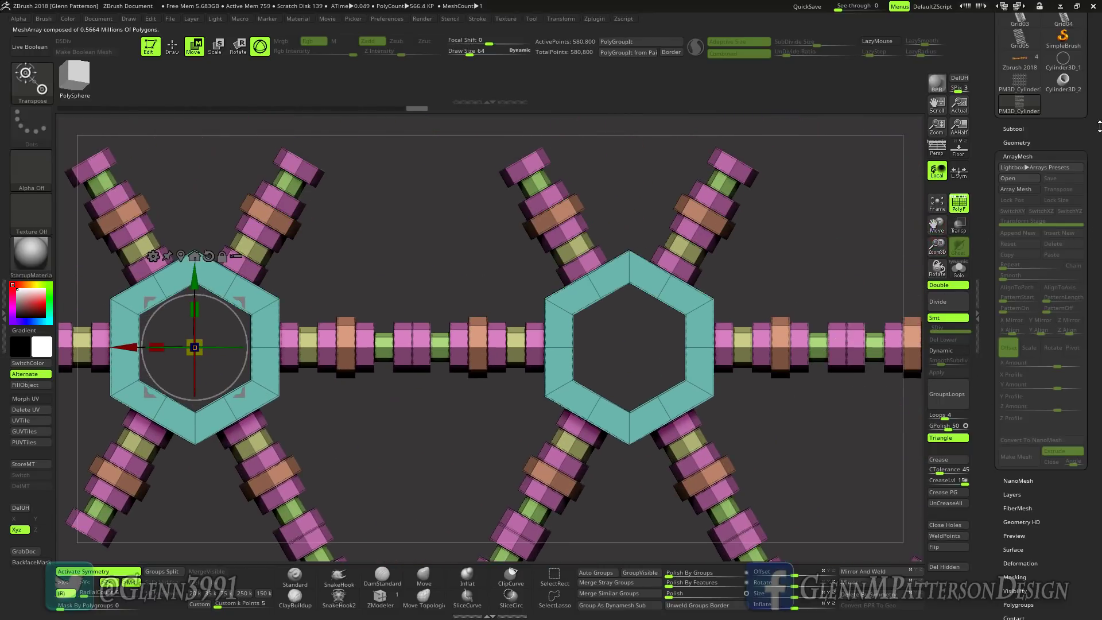
# - Try to weld the grid's points with a weld distance of 5 and check how the posts join
pyautogui.click(1016, 143)
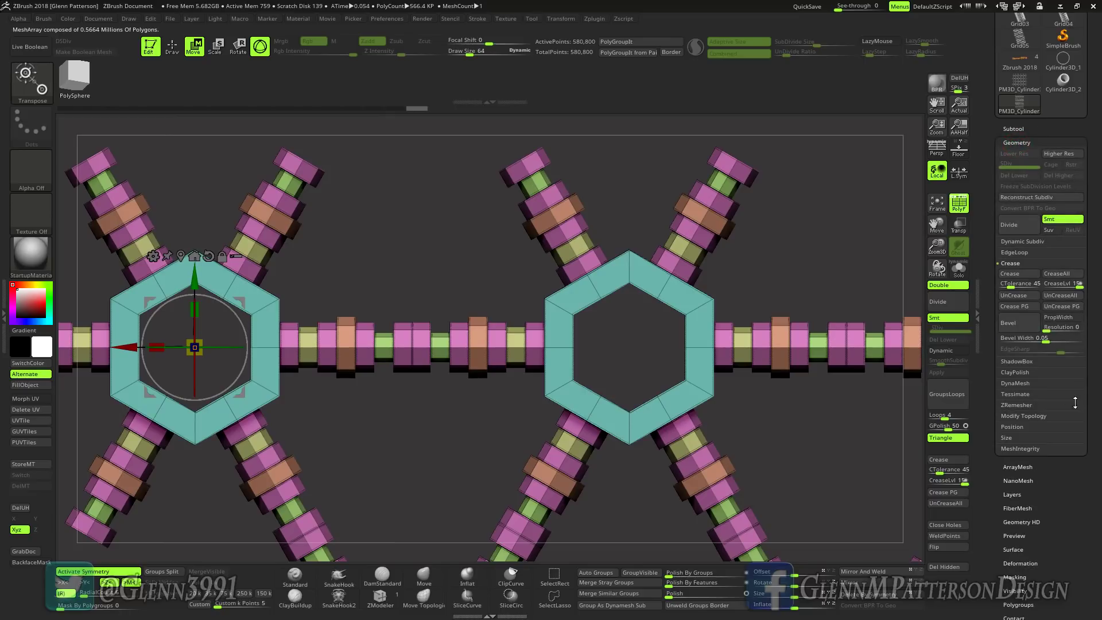
pyautogui.click(1023, 416)
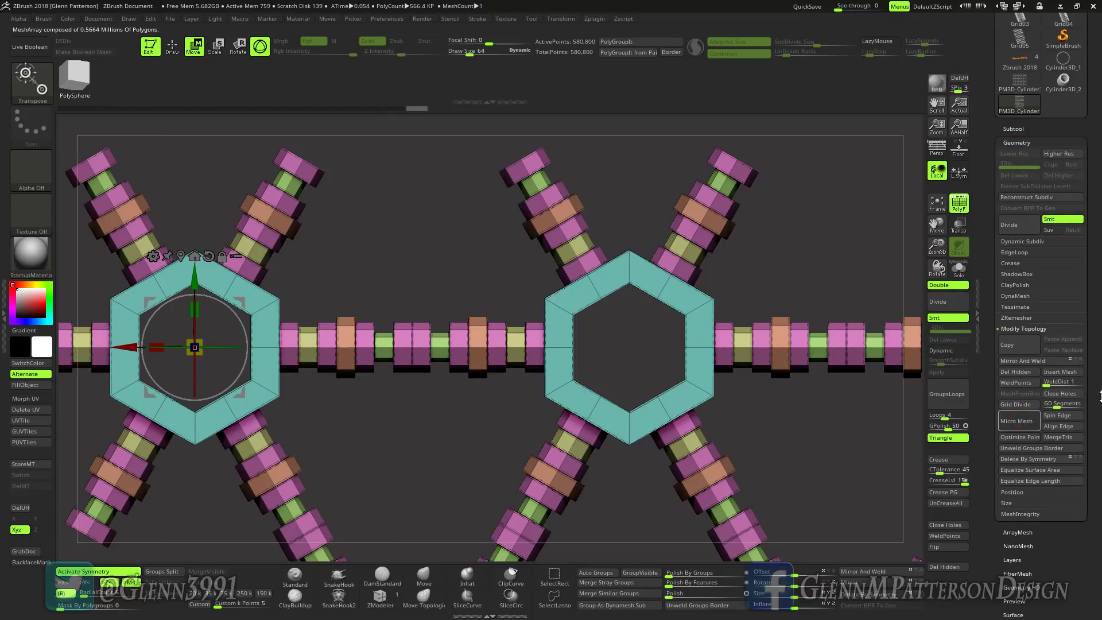
pyautogui.click(1060, 382)
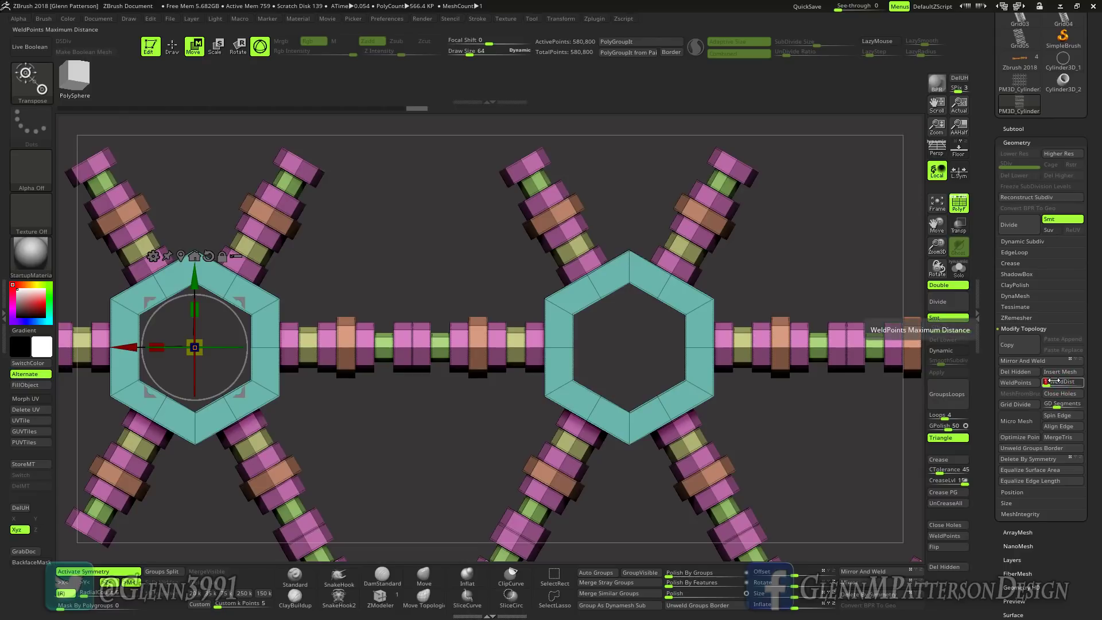
pyautogui.write('5')
pyautogui.press('Return')
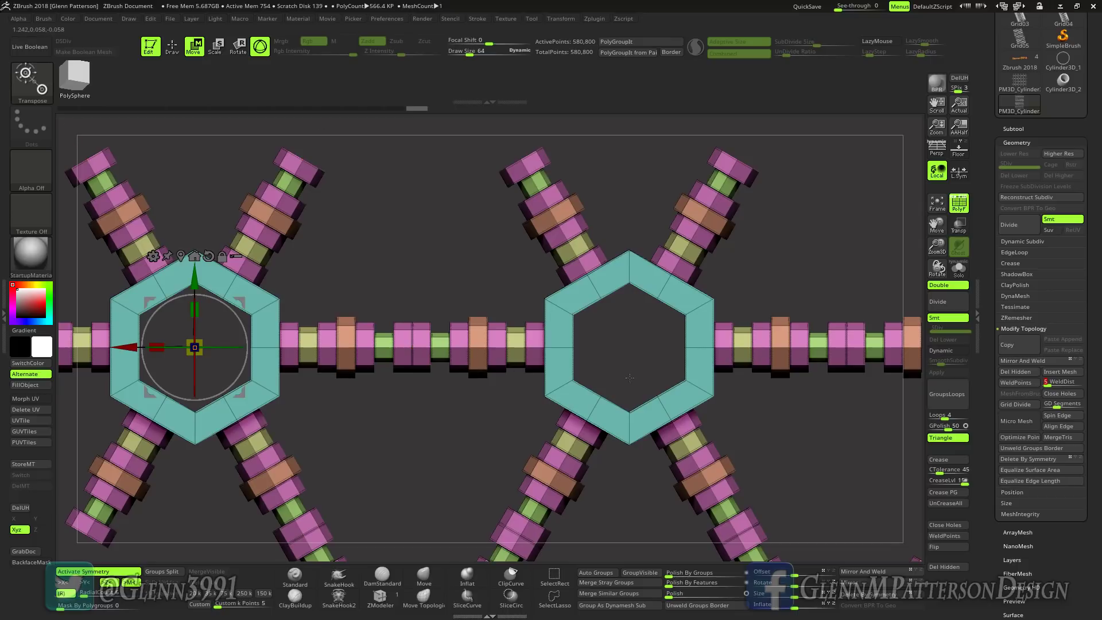
pyautogui.click(1024, 383)
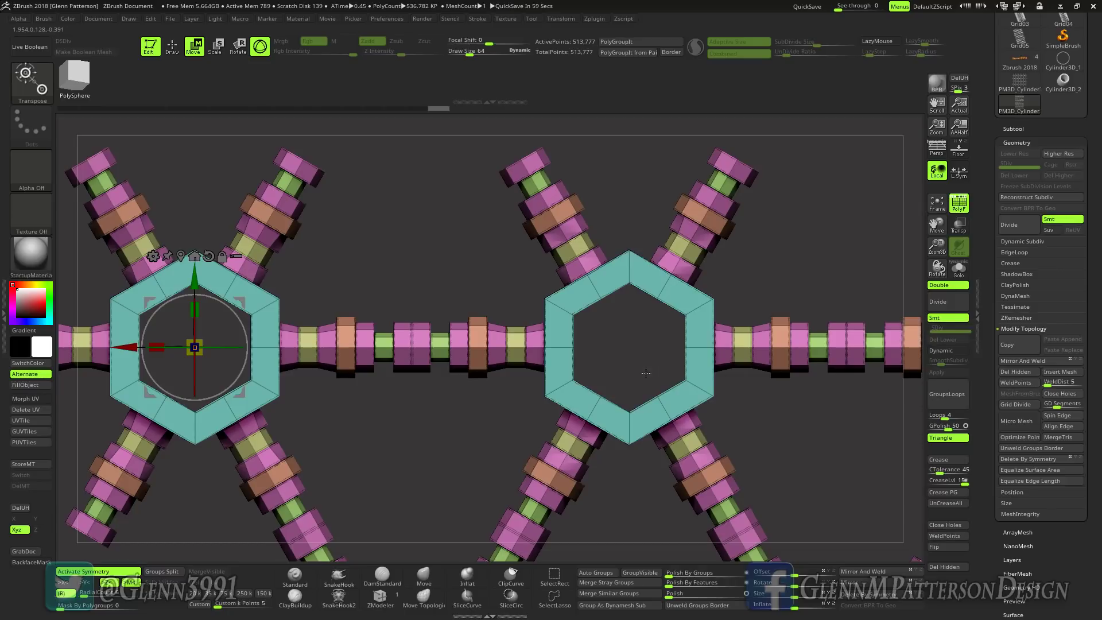
pyautogui.moveTo(654, 397); pyautogui.dragTo(671, 403, button='right')
pyautogui.moveTo(670, 402); pyautogui.dragTo(675, 404)
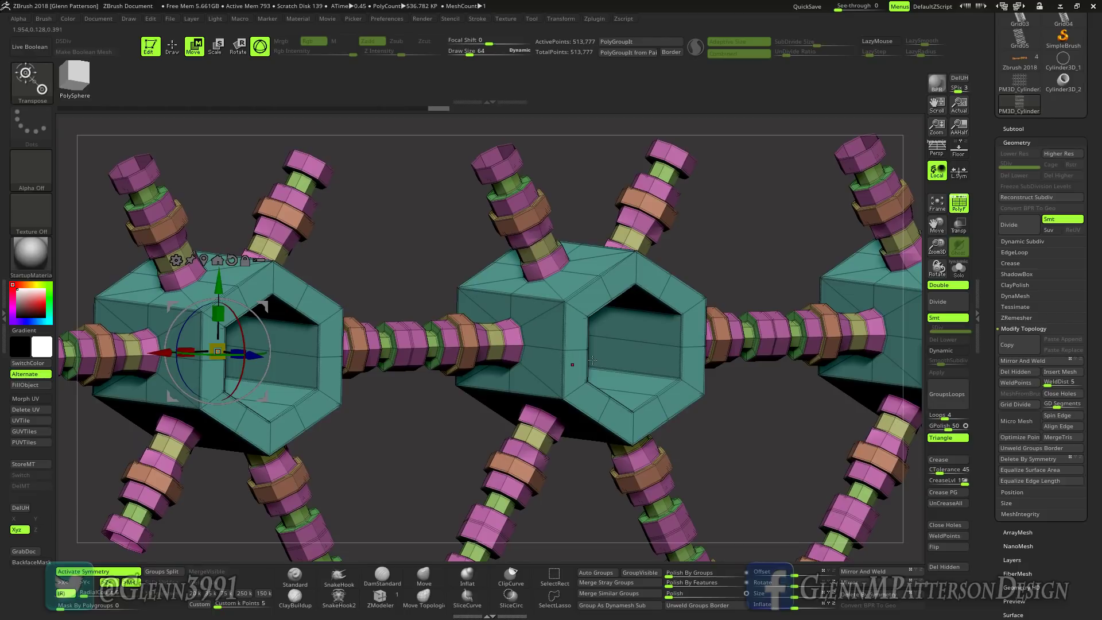
pyautogui.hotkey('ctrl', 'z')
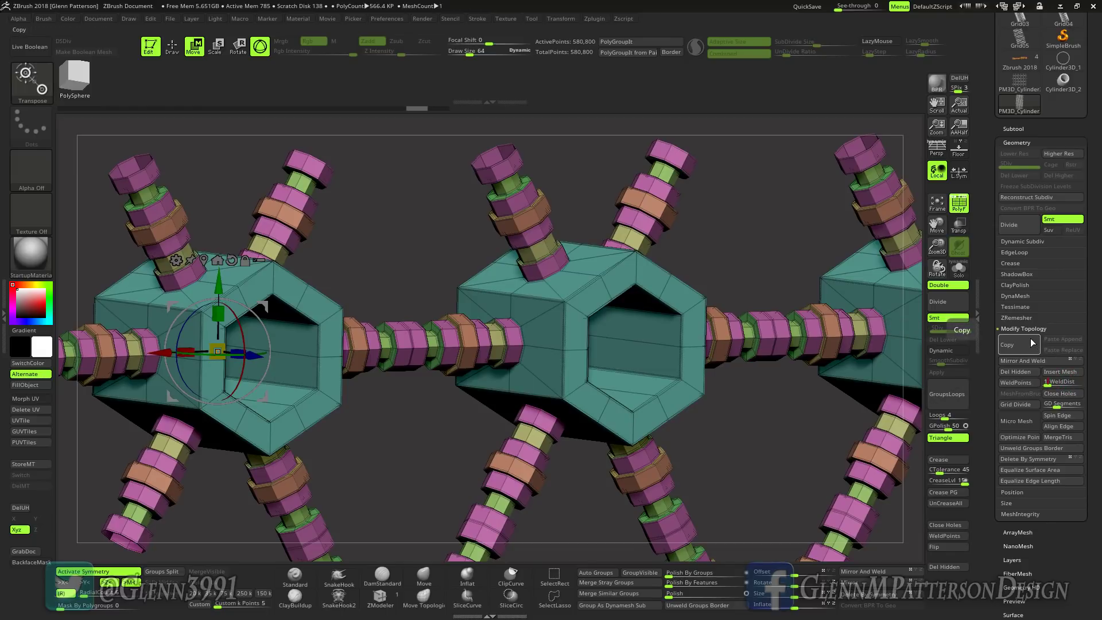
# - Try to weld the grid's points with a weld distance of 1 and inspect the post junctions
pyautogui.click(1021, 384)
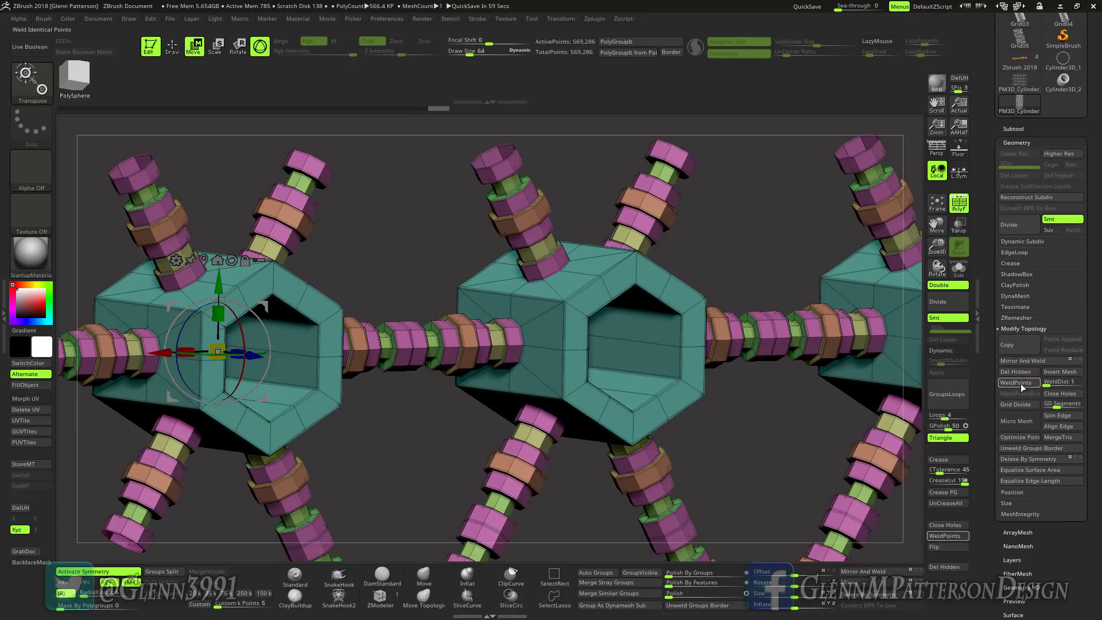
pyautogui.moveTo(405, 332); pyautogui.dragTo(392, 353)
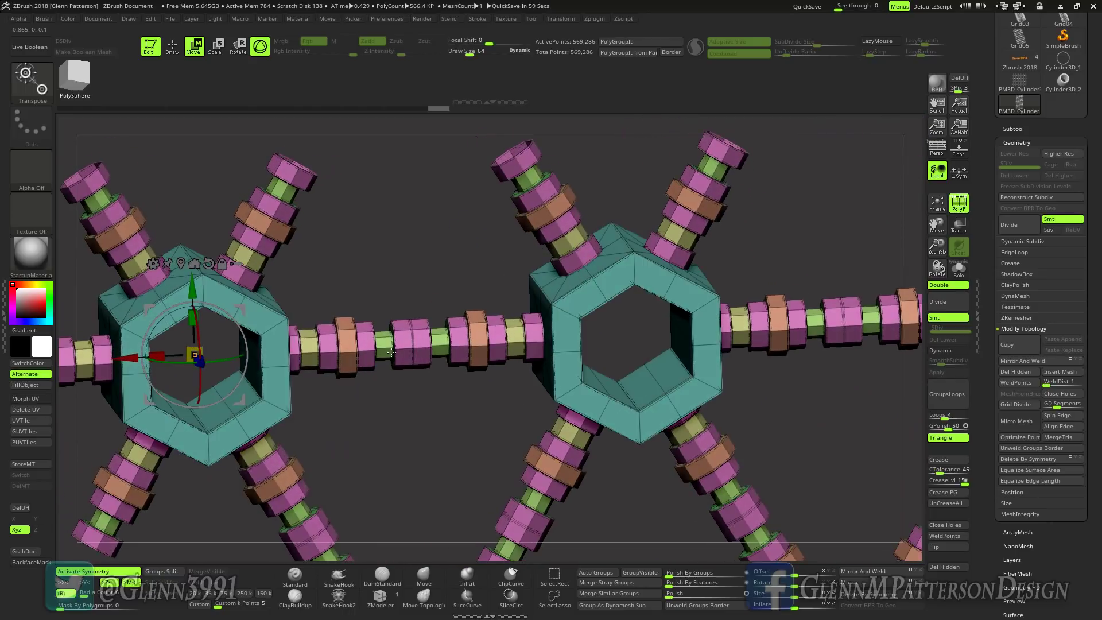
pyautogui.press('ctrl')
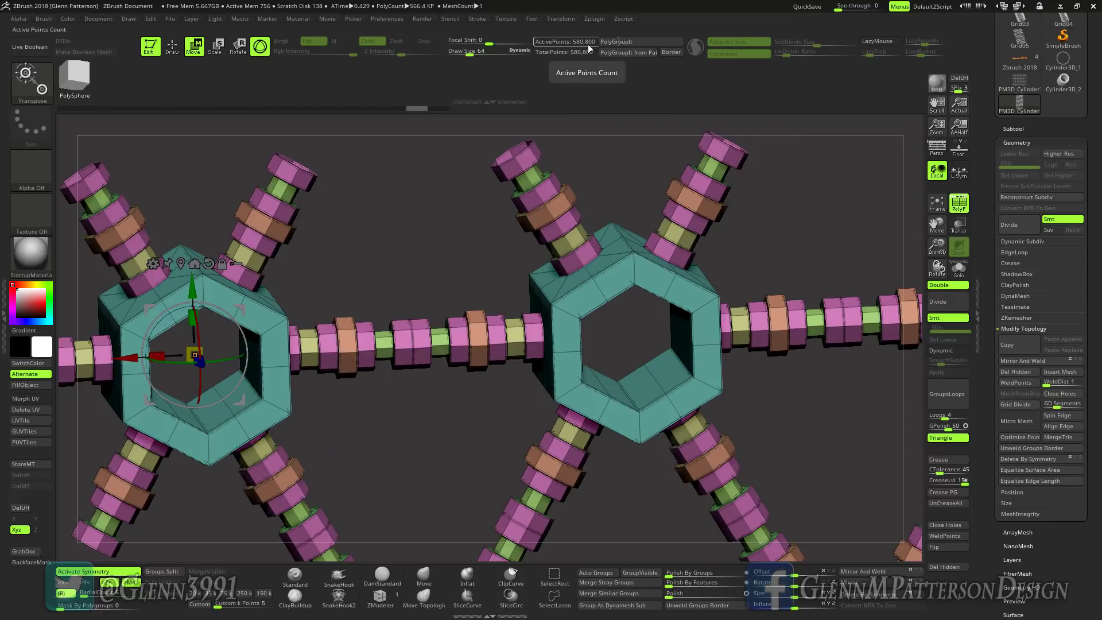
# - Weld the grid's points at a weld distance of 1 and turn on Dynamic Subdiv, checking the posts and rings
pyautogui.click(1010, 383)
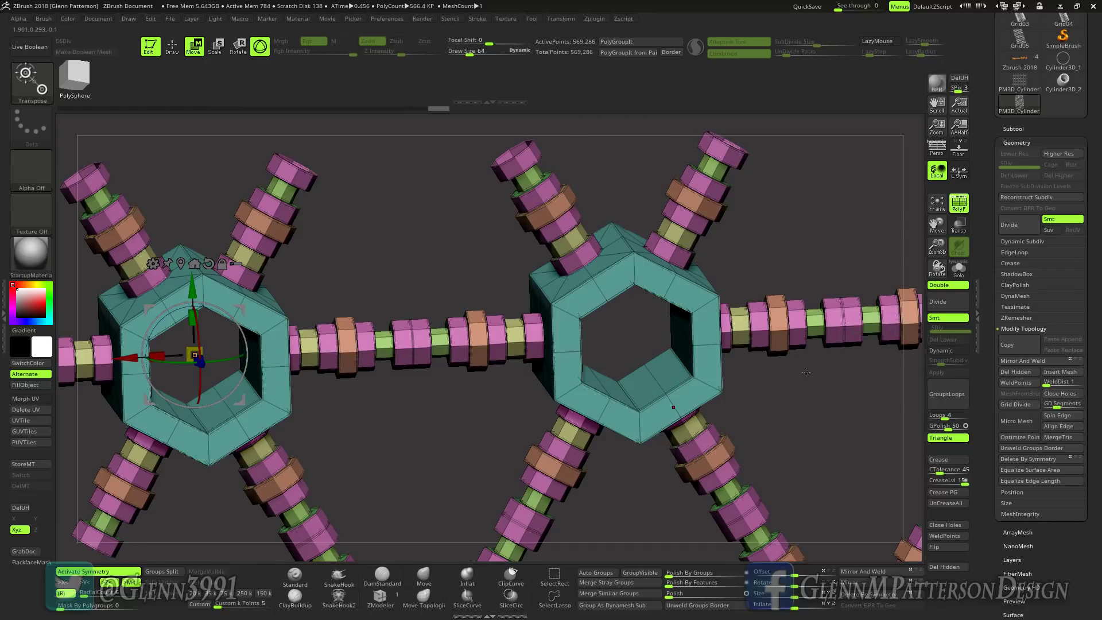
pyautogui.click(957, 350)
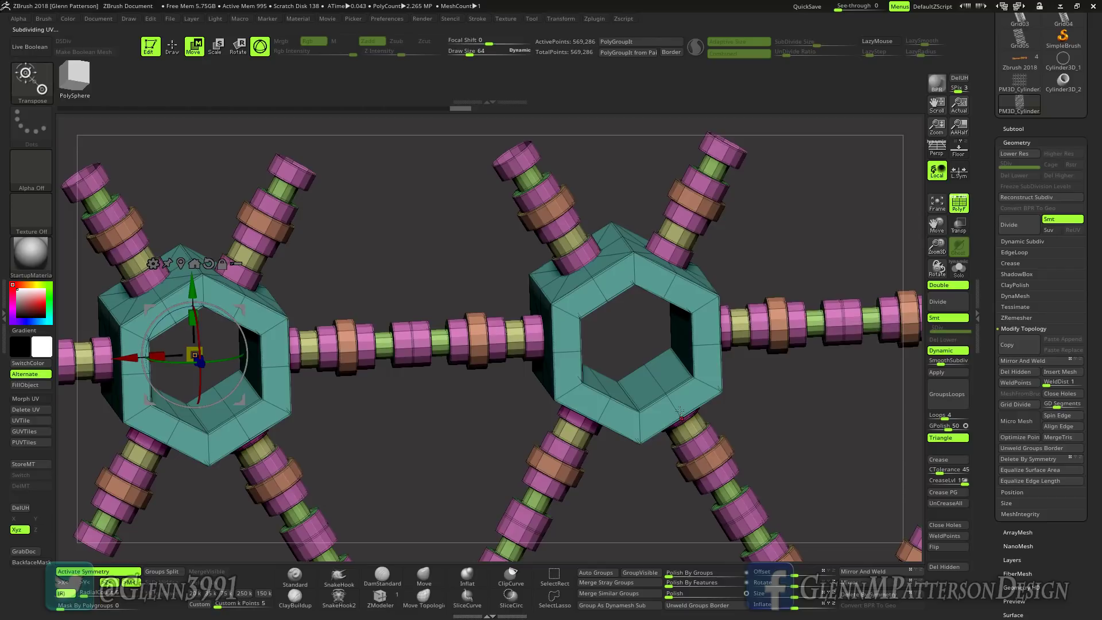
pyautogui.moveTo(679, 411); pyautogui.dragTo(868, 338, button='right')
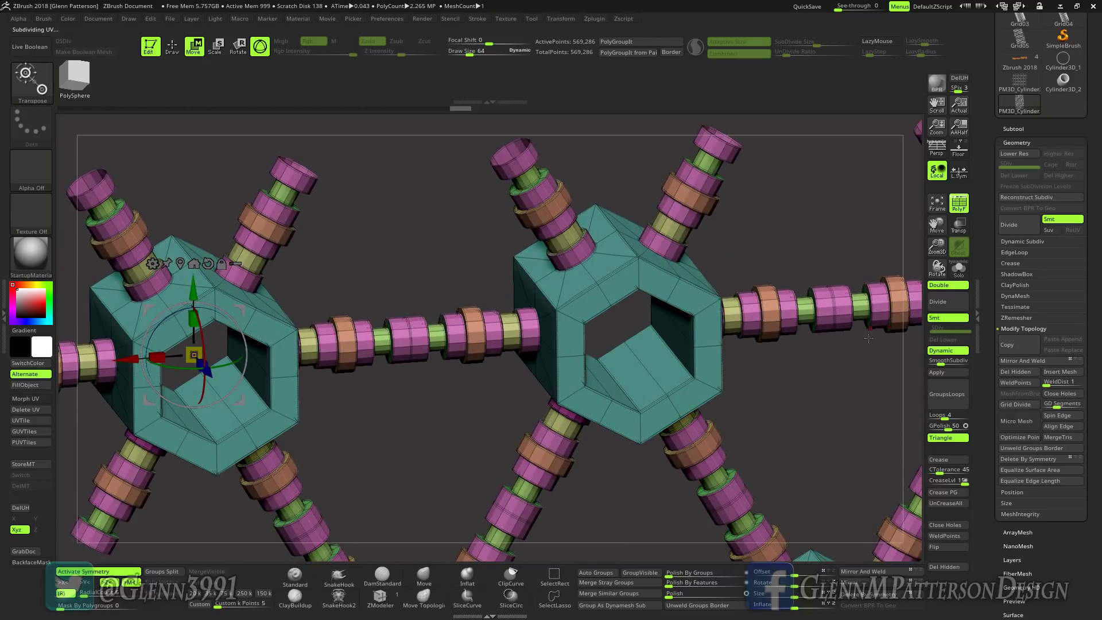
pyautogui.moveTo(397, 350); pyautogui.dragTo(394, 326, button='right')
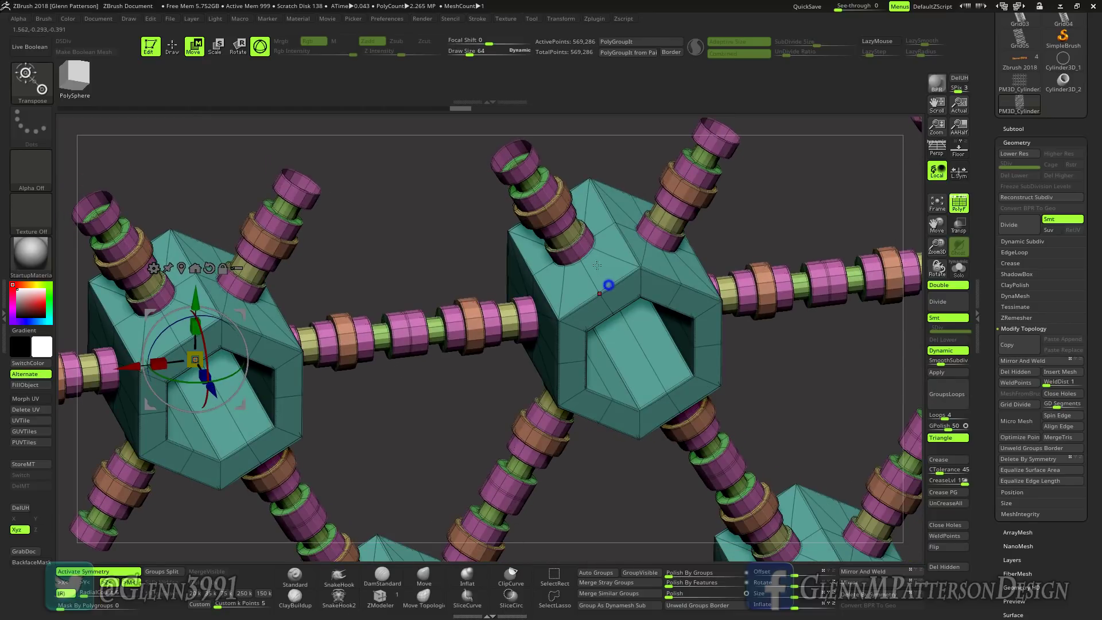
pyautogui.moveTo(597, 266); pyautogui.dragTo(634, 313, button='right')
# - Hide the grid's polyframe and raise the SmoothSubdiv level of its dynamic subdivision
pyautogui.click(959, 202)
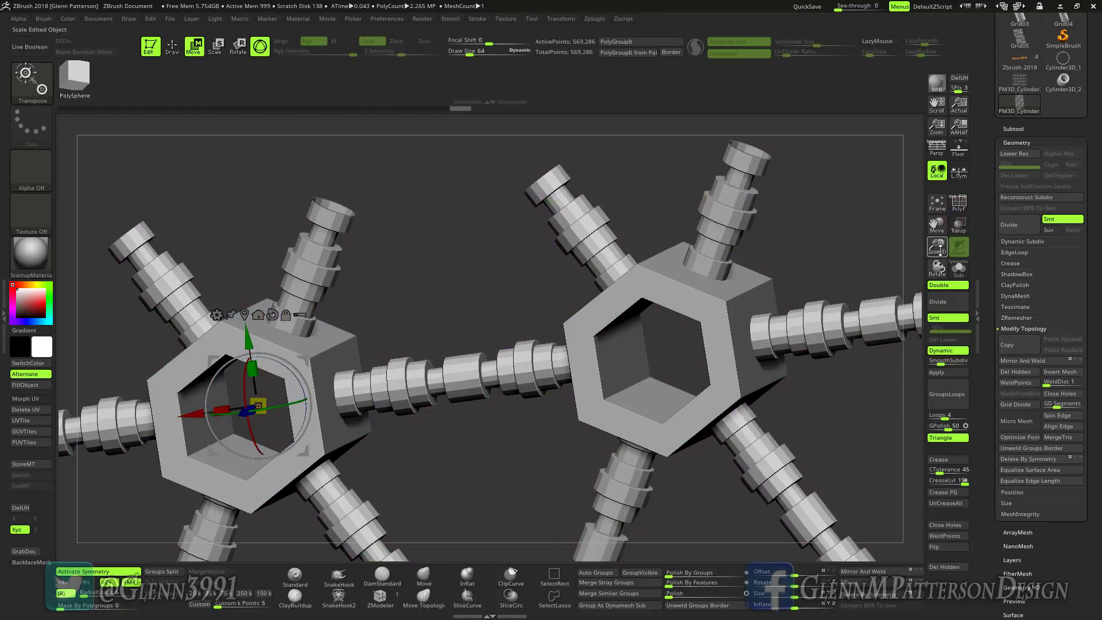
pyautogui.moveTo(937, 247); pyautogui.dragTo(926, 447)
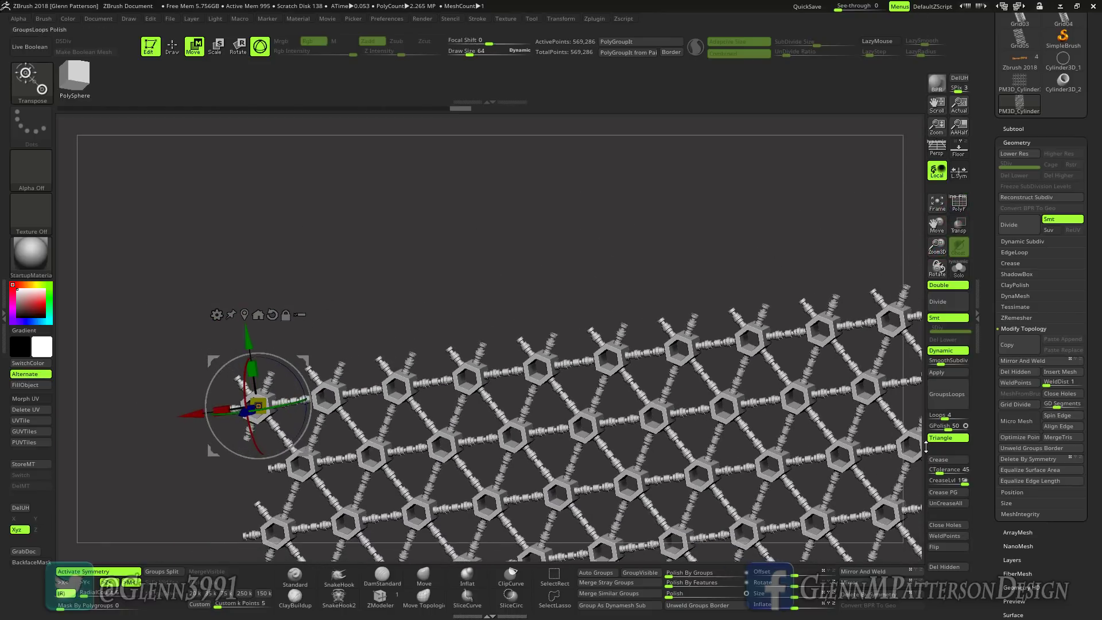
pyautogui.moveTo(940, 365); pyautogui.dragTo(951, 364)
pyautogui.moveTo(786, 430); pyautogui.dragTo(788, 360)
# - Frame the whole hexagon grid and examine its rings and connecting posts up close from several angles
pyautogui.click(938, 200)
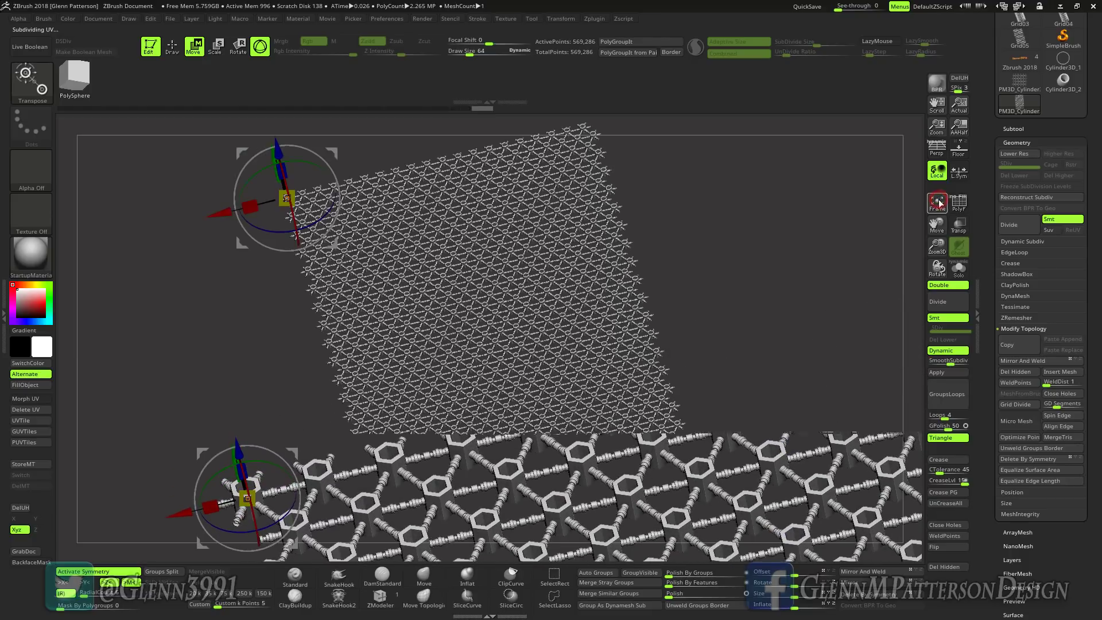
pyautogui.moveTo(938, 246); pyautogui.dragTo(669, 446)
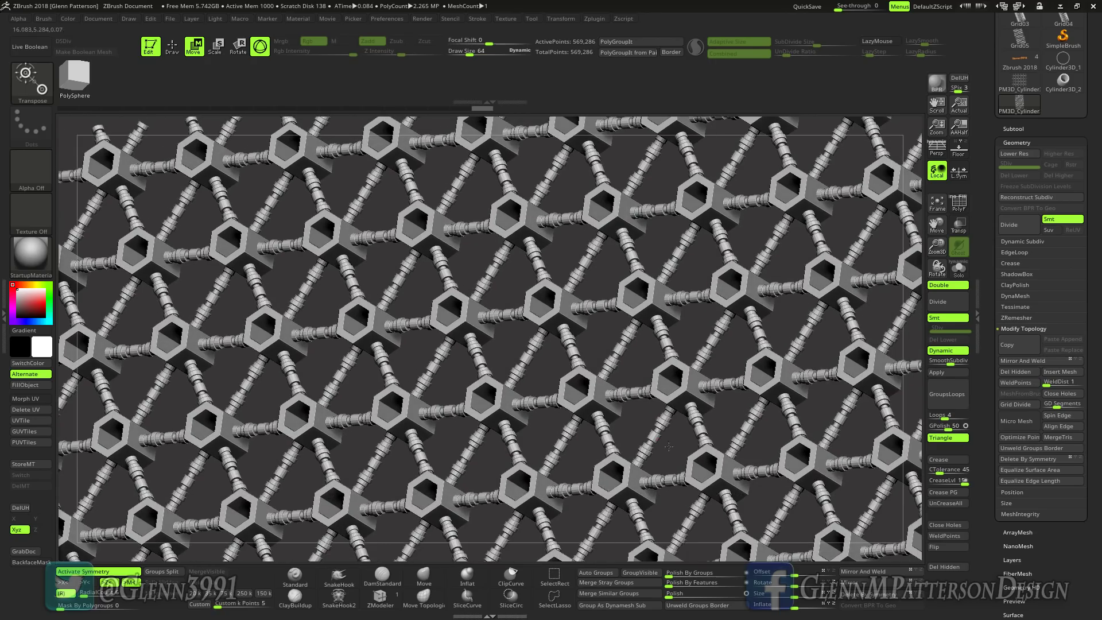
pyautogui.moveTo(556, 313); pyautogui.dragTo(583, 270, button='right')
pyautogui.moveTo(583, 269); pyautogui.dragTo(867, 327)
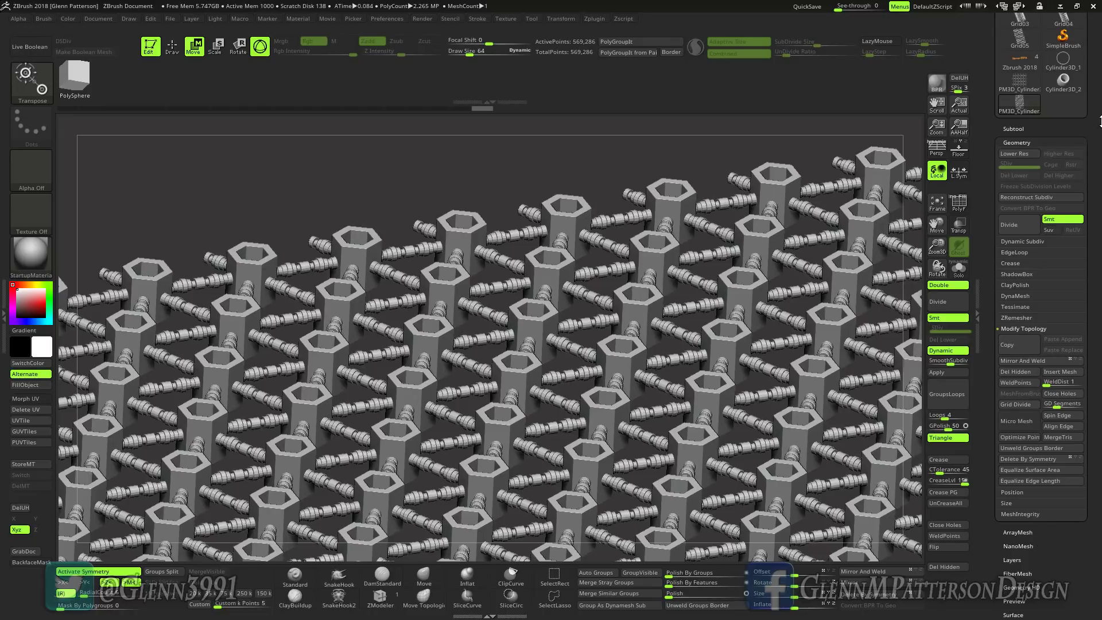
pyautogui.moveTo(1098, 112); pyautogui.dragTo(1097, 292)
# - Switch to Firefox and look through the products on the Gumroad profile page and in the Cubebrush store
pyautogui.click(1061, 6)
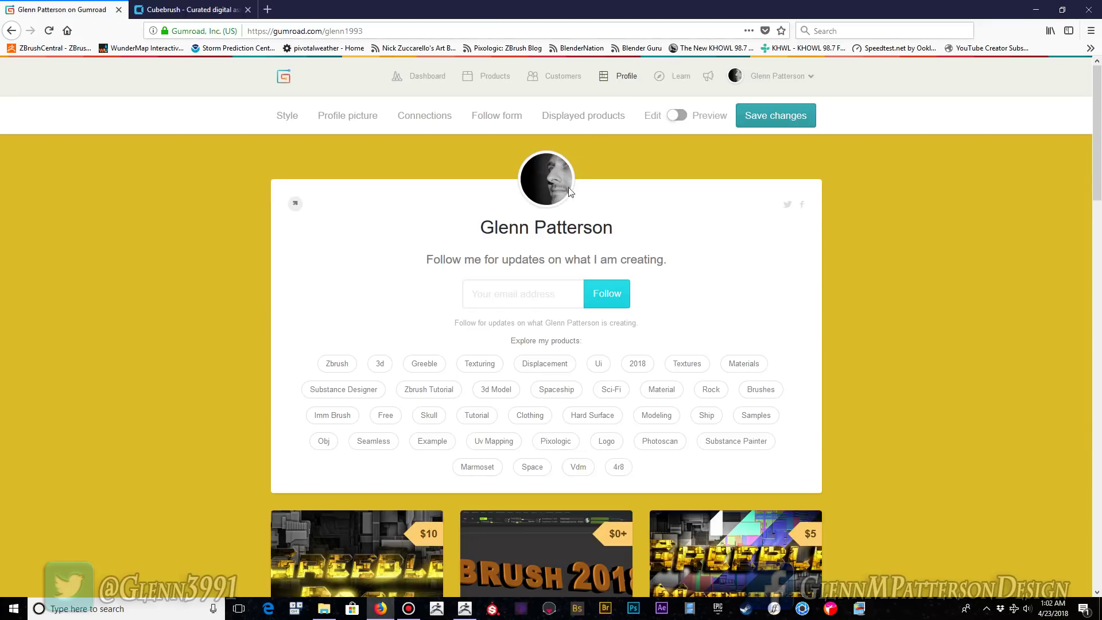
pyautogui.scroll(-13, 855, 373)
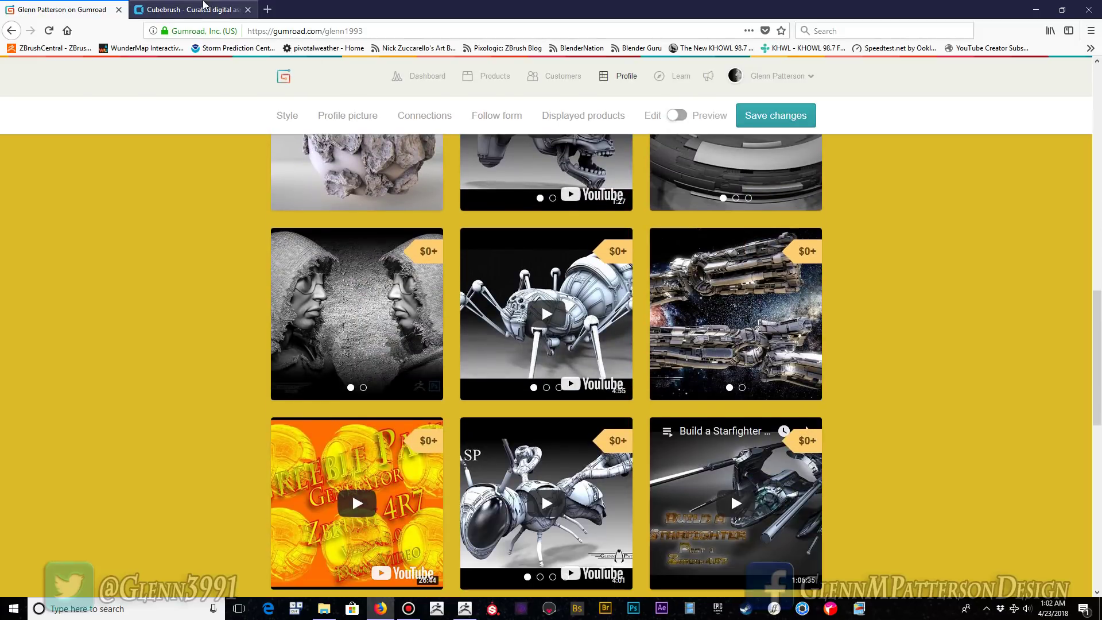
pyautogui.click(204, 6)
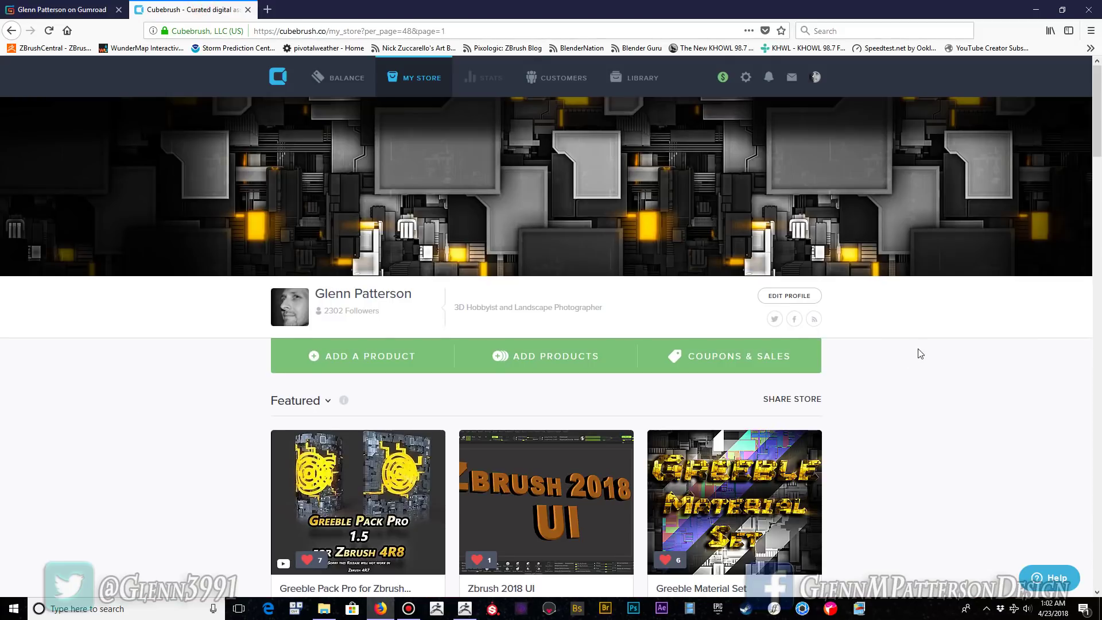
pyautogui.scroll(-10, 920, 352)
pyautogui.scroll(15, 927, 351)
pyautogui.scroll(-7, 906, 422)
pyautogui.scroll(6, 907, 421)
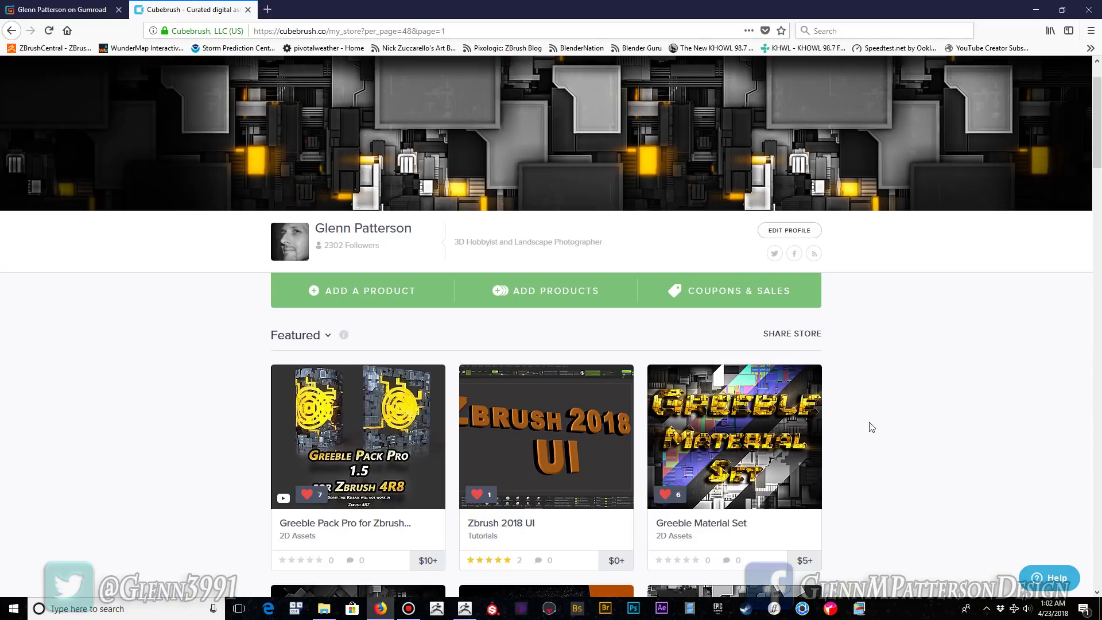
pyautogui.scroll(-6, 870, 431)
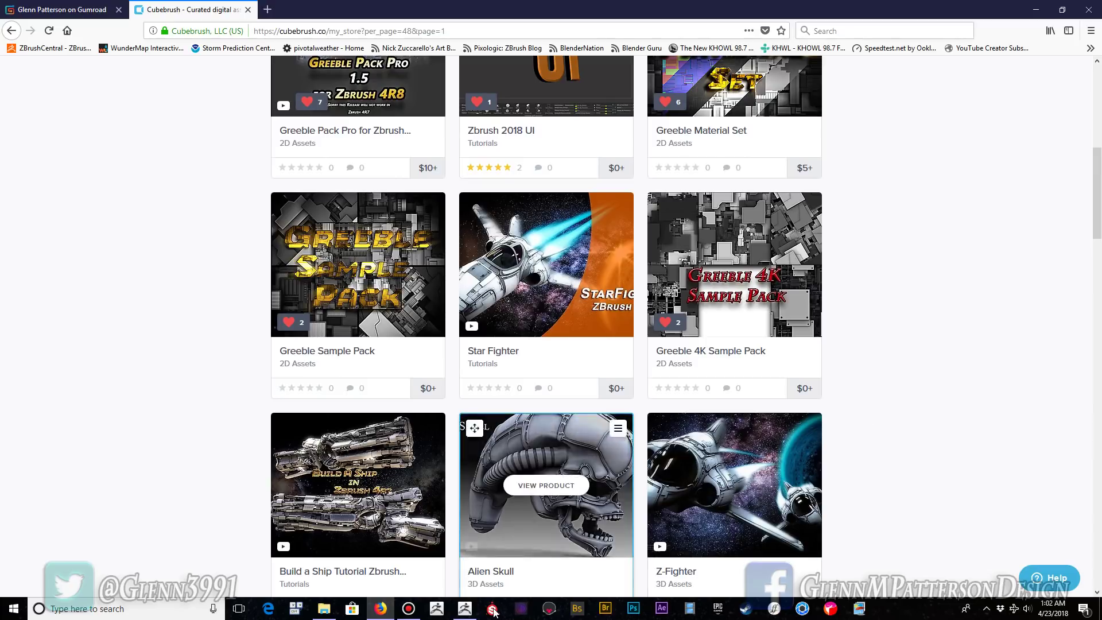
pyautogui.moveTo(408, 614)
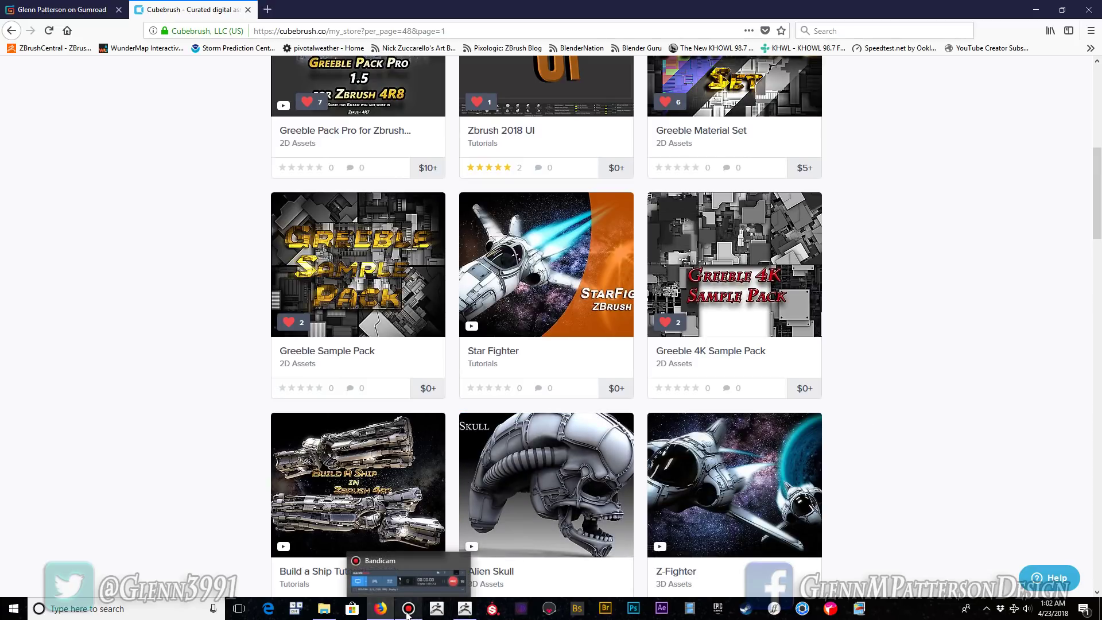